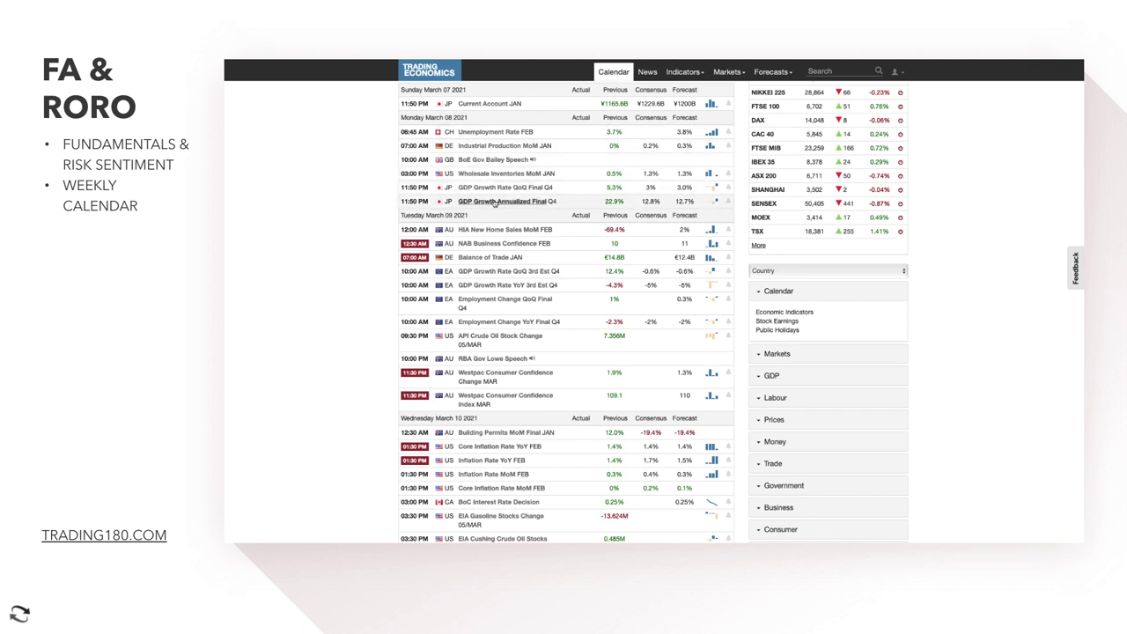
Review the economic calendar's releases for Monday March 8 and Tuesday March 9, 2021
scroll(544, 258, down, 2)
scroll(544, 258, down, 1)
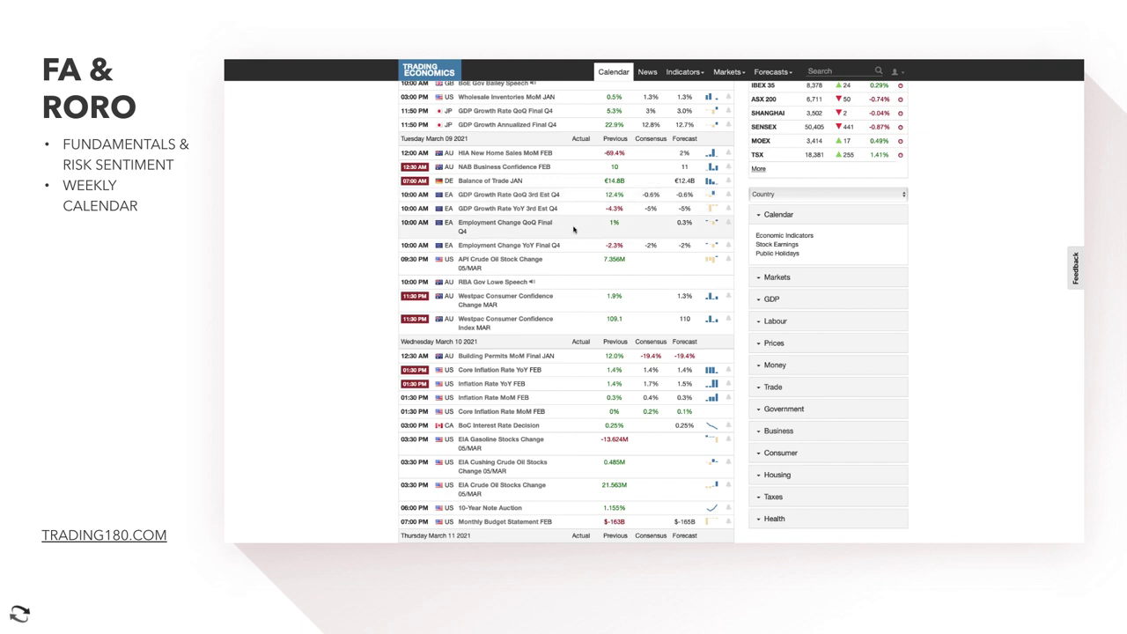
scroll(573, 230, down, 1)
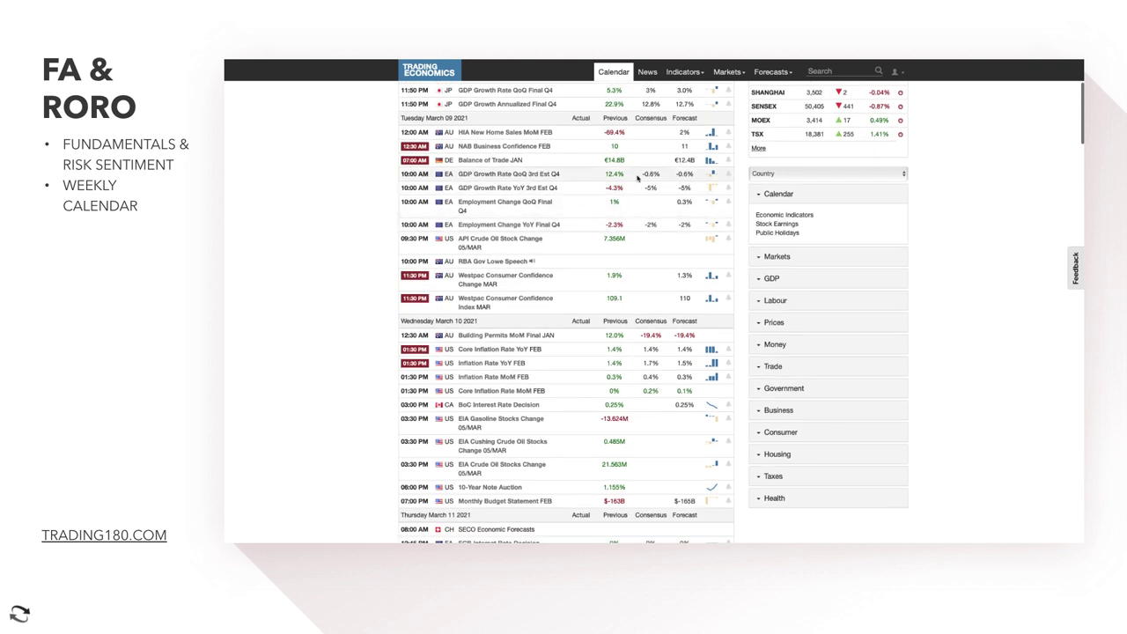
scroll(557, 241, down, 2)
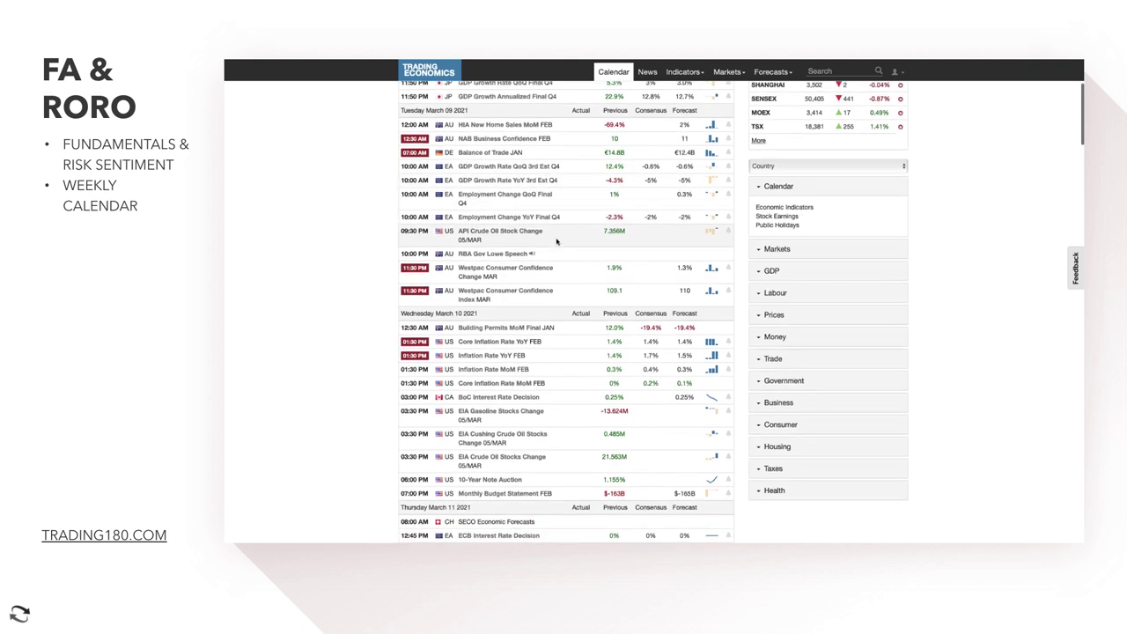
scroll(557, 241, down, 3)
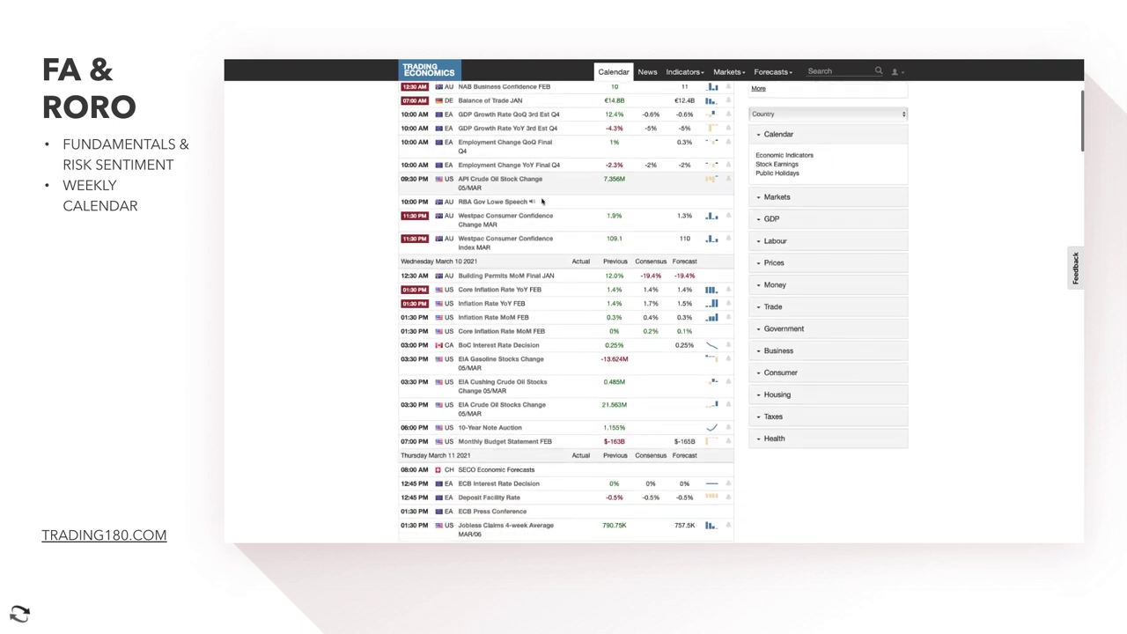
scroll(541, 221, down, 1)
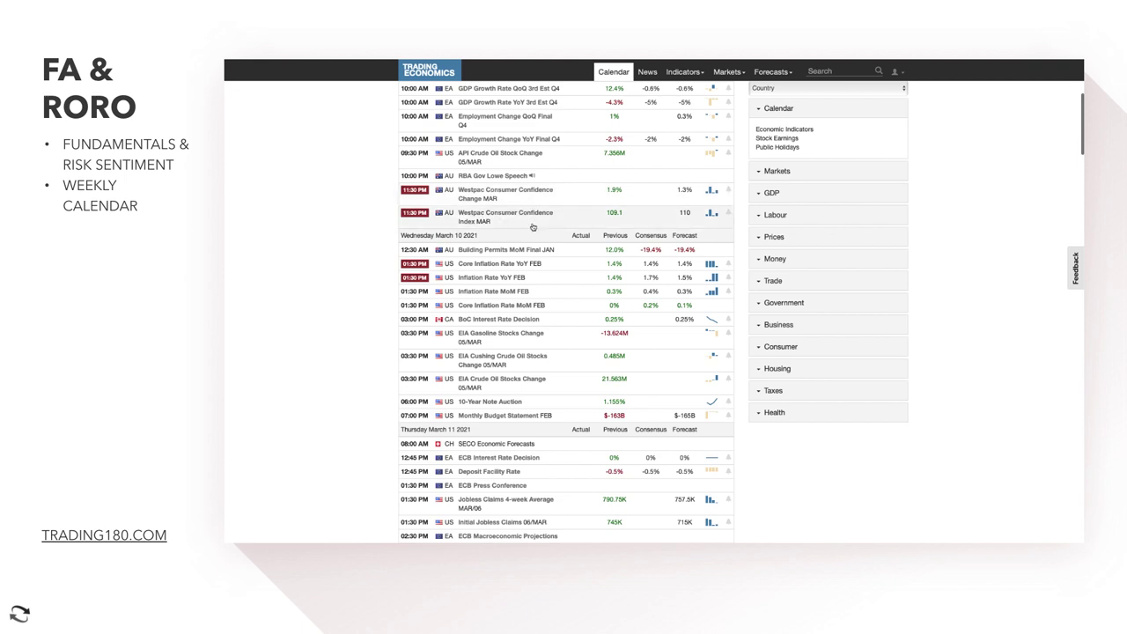
Examine the calendar events from Wednesday March 10 to Friday March 12, including US inflation, the ECB decision and UK and Canadian data
scroll(542, 250, down, 2)
scroll(542, 249, down, 3)
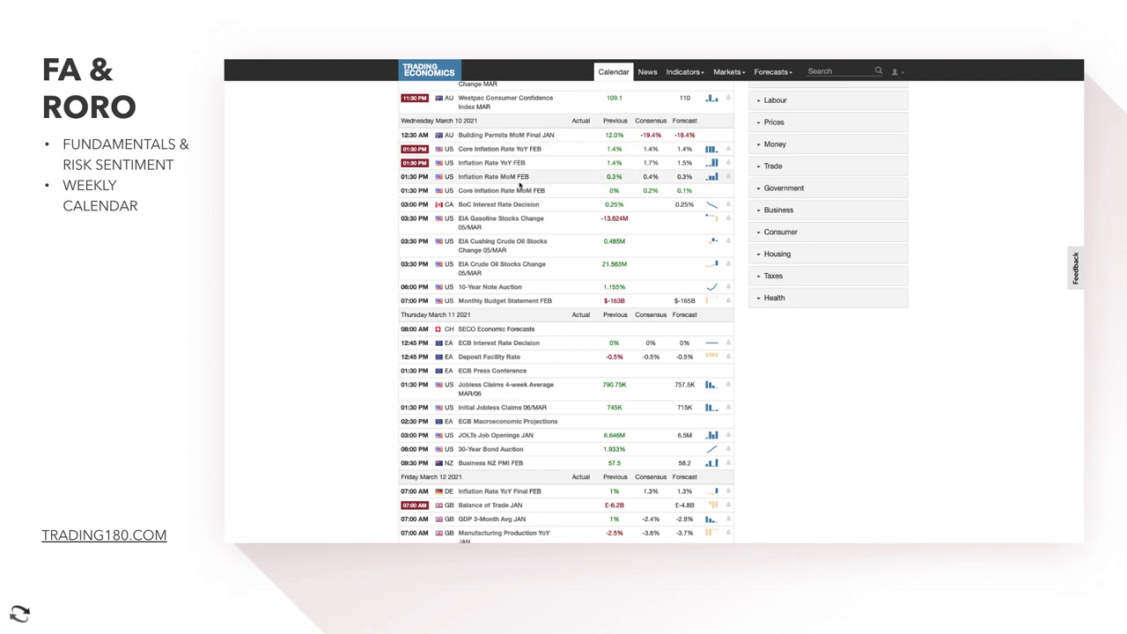
scroll(519, 221, down, 2)
scroll(519, 221, down, 1)
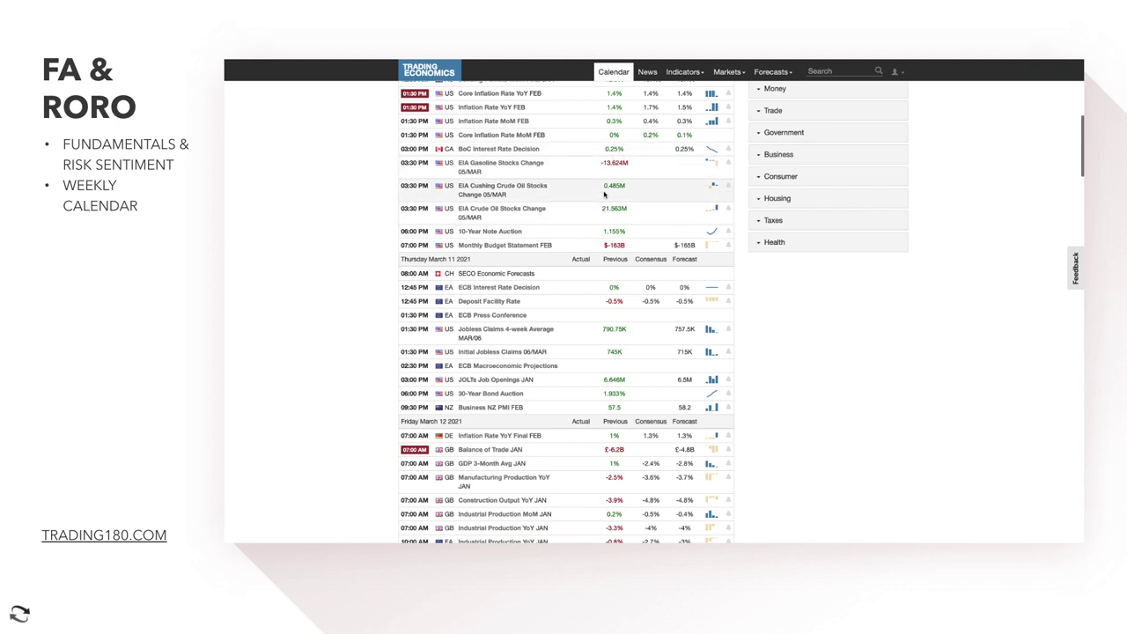
scroll(578, 222, down, 3)
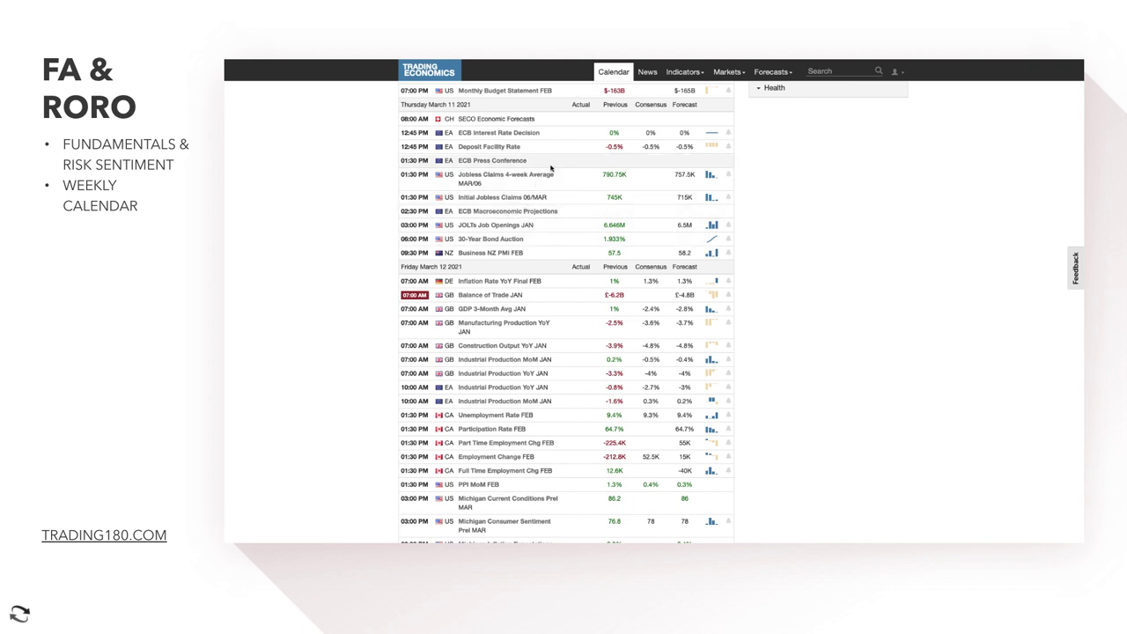
scroll(518, 184, down, 1)
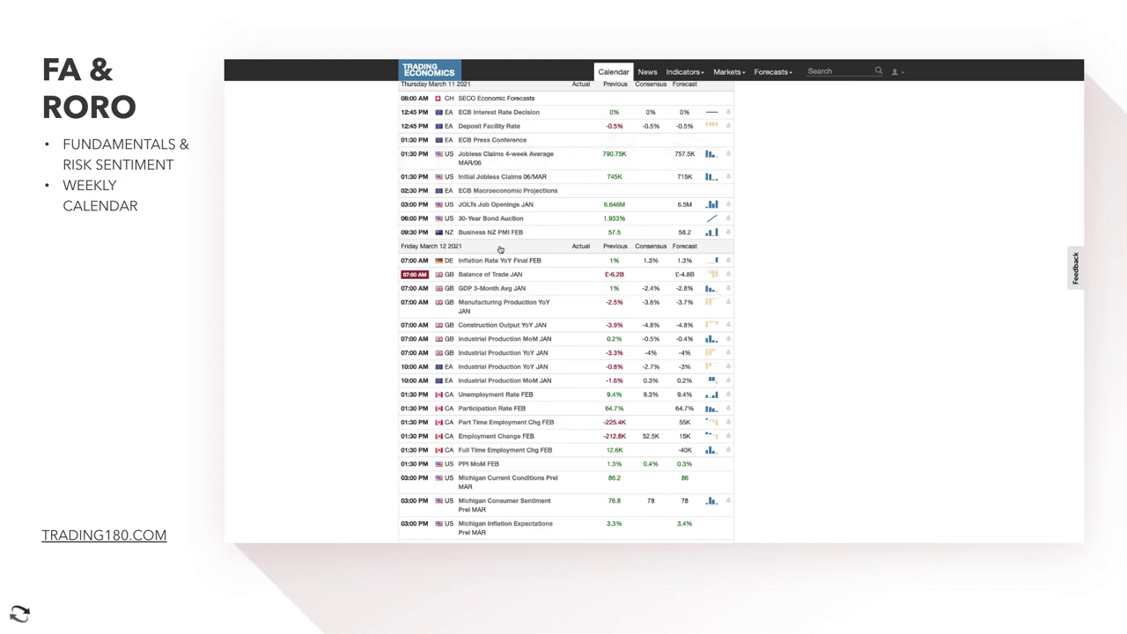
scroll(497, 275, down, 4)
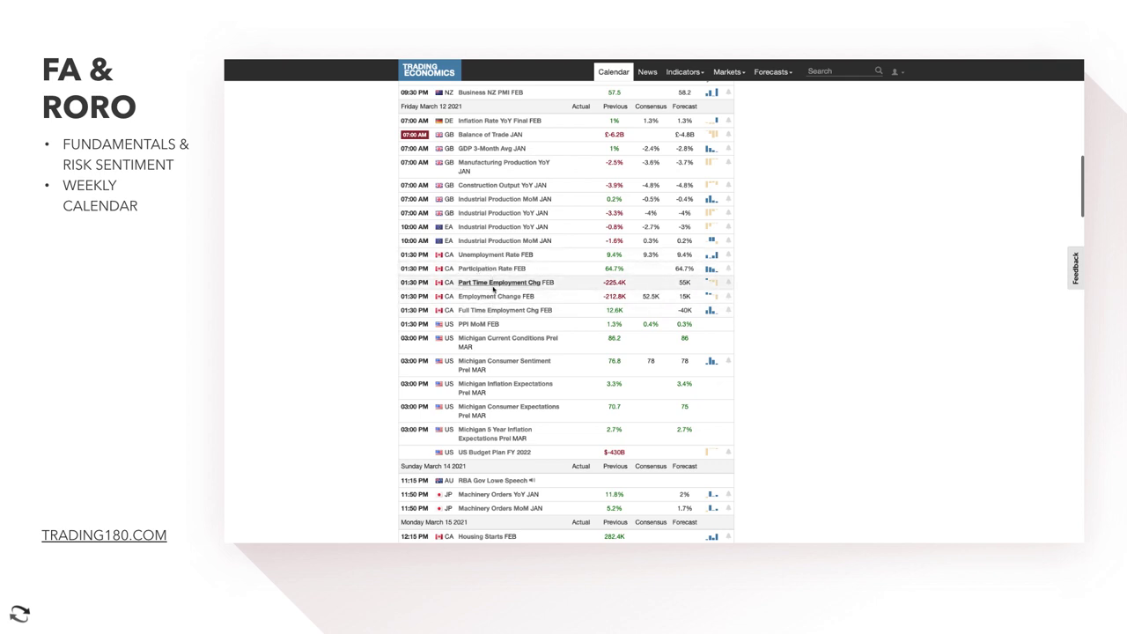
scroll(488, 275, down, 1)
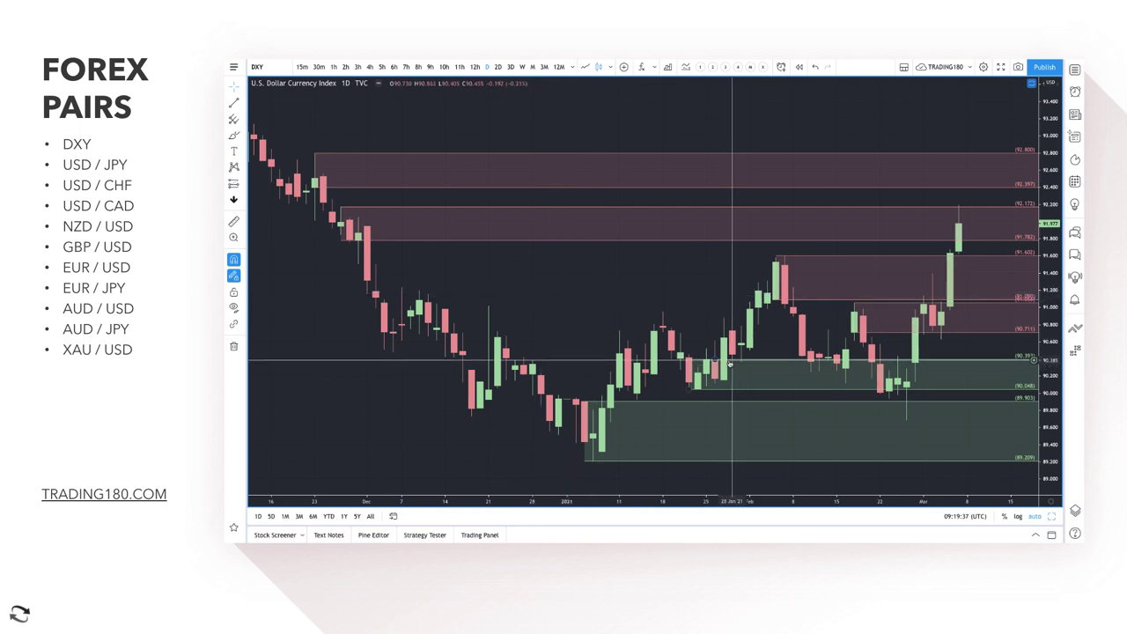
Switch to the Discord discussion room and highlight the 27/01/2021 post's remarks on the euro/USD shift and its 1-3 month time period
scroll(423, 237, down, 3)
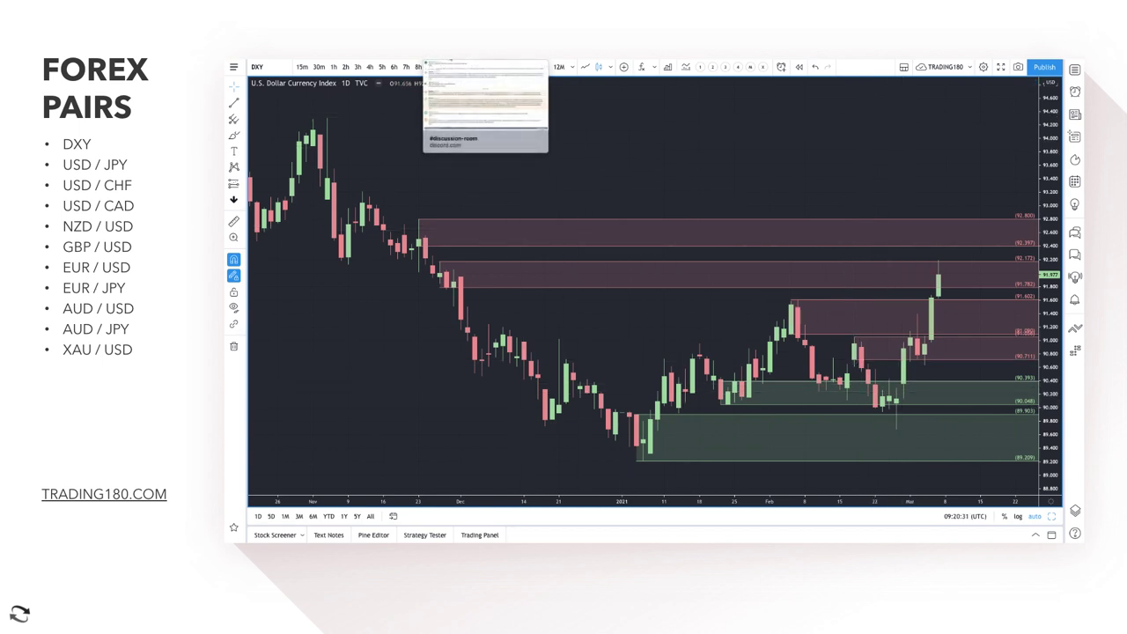
click(485, 55)
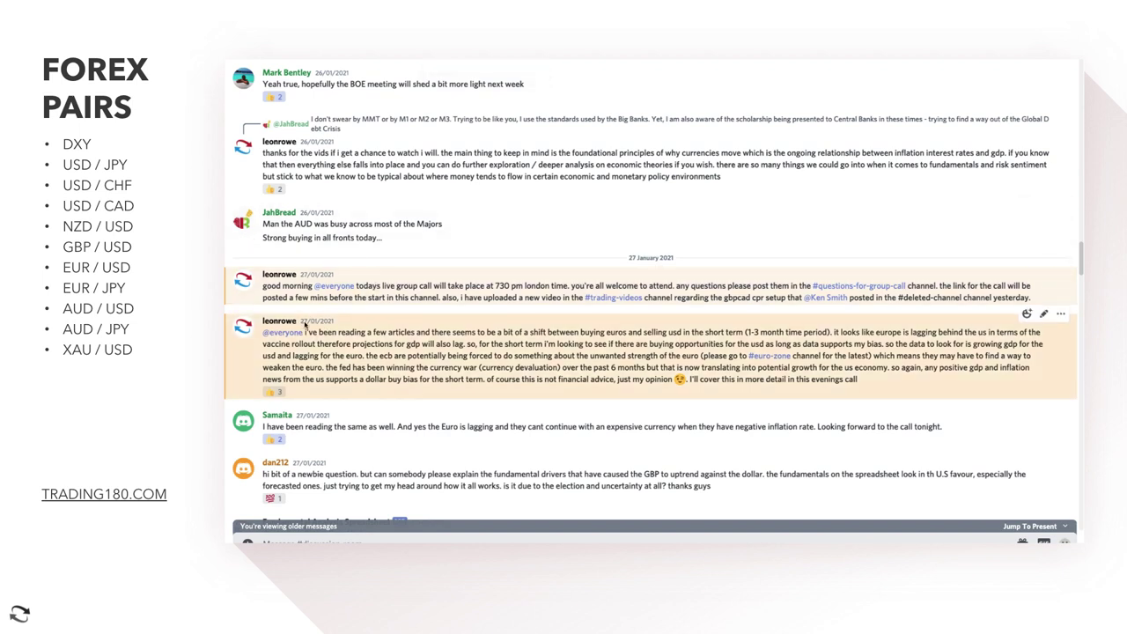
mouse_move(304, 324)
drag(303, 333, 552, 350)
drag(744, 333, 825, 334)
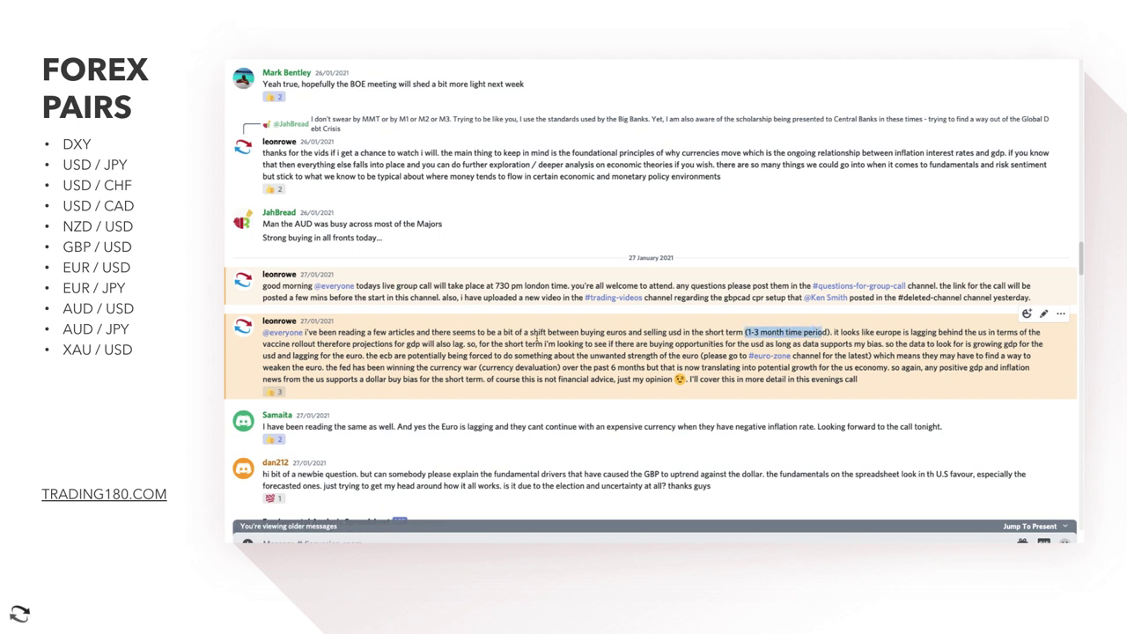
Highlight the same post's passages on USD buying opportunities, unwanted euro strength, the short-term dollar buy bias and the closing remark
drag(545, 345, 821, 358)
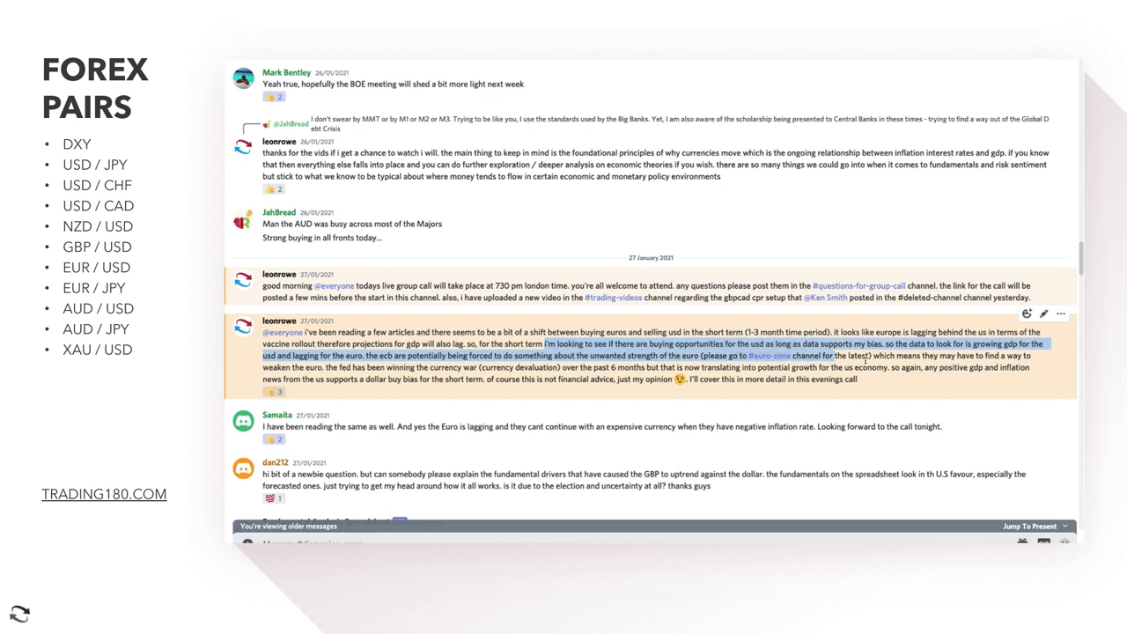
click(873, 355)
drag(874, 356, 489, 379)
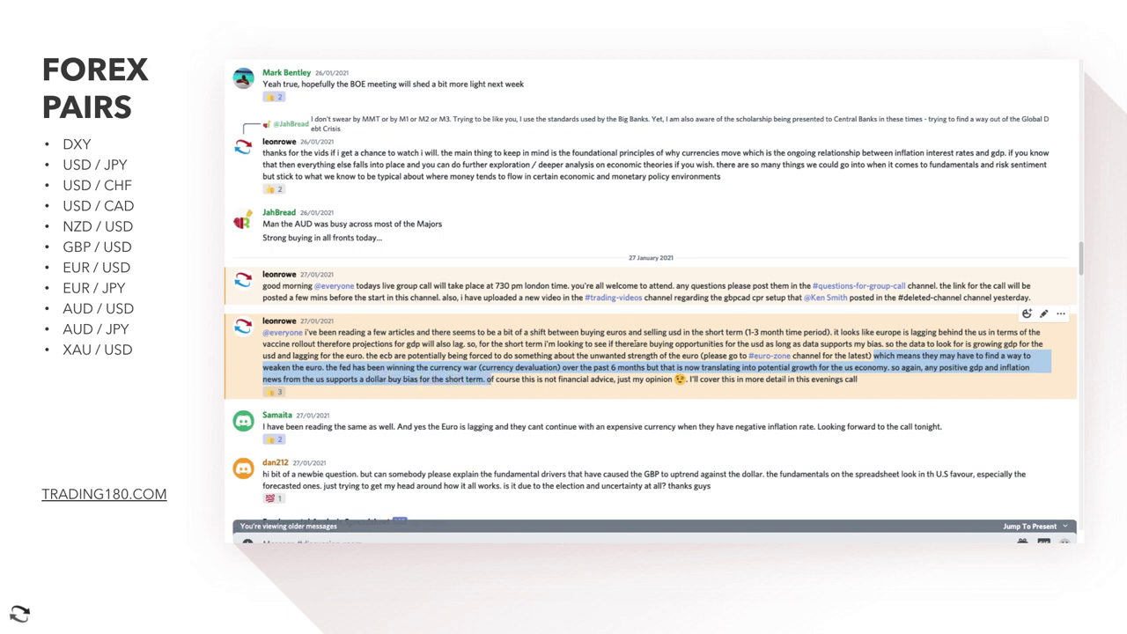
drag(691, 380, 857, 383)
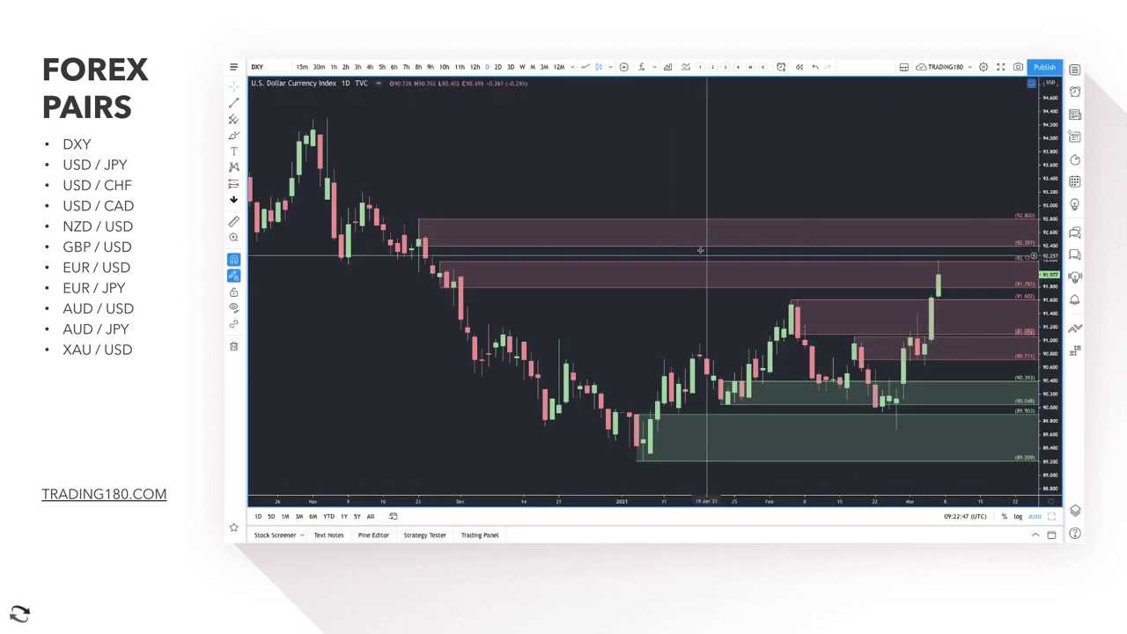
Return to the DXY chart and brush a circle at the 90.393 demand zone, two rally arrows and a cross over the overhead supply zone
right_click(898, 394)
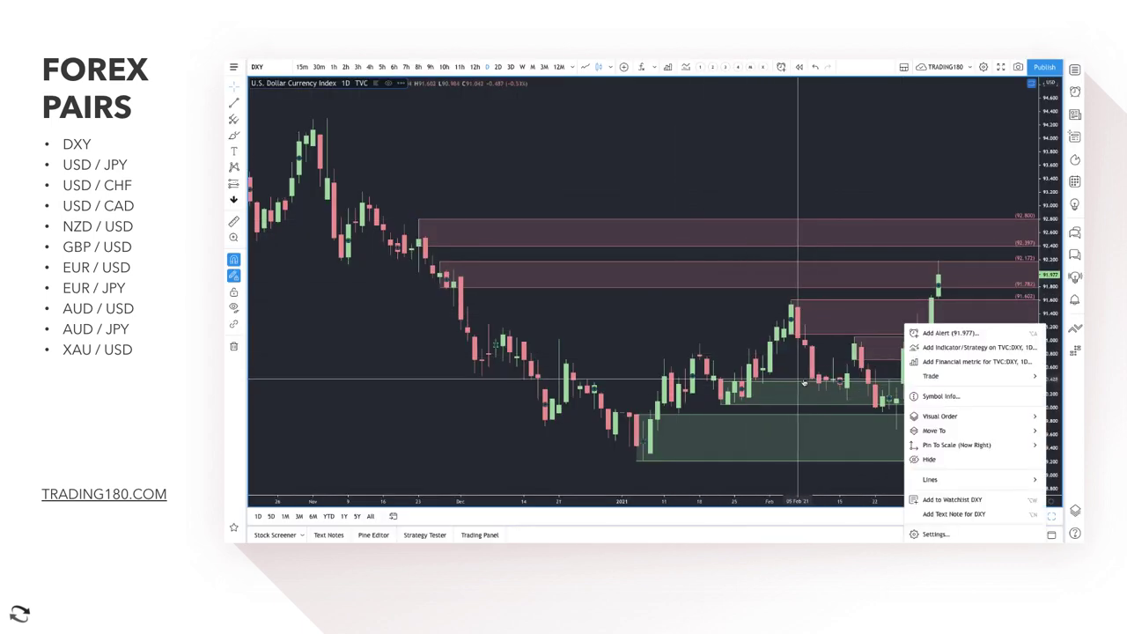
click(812, 382)
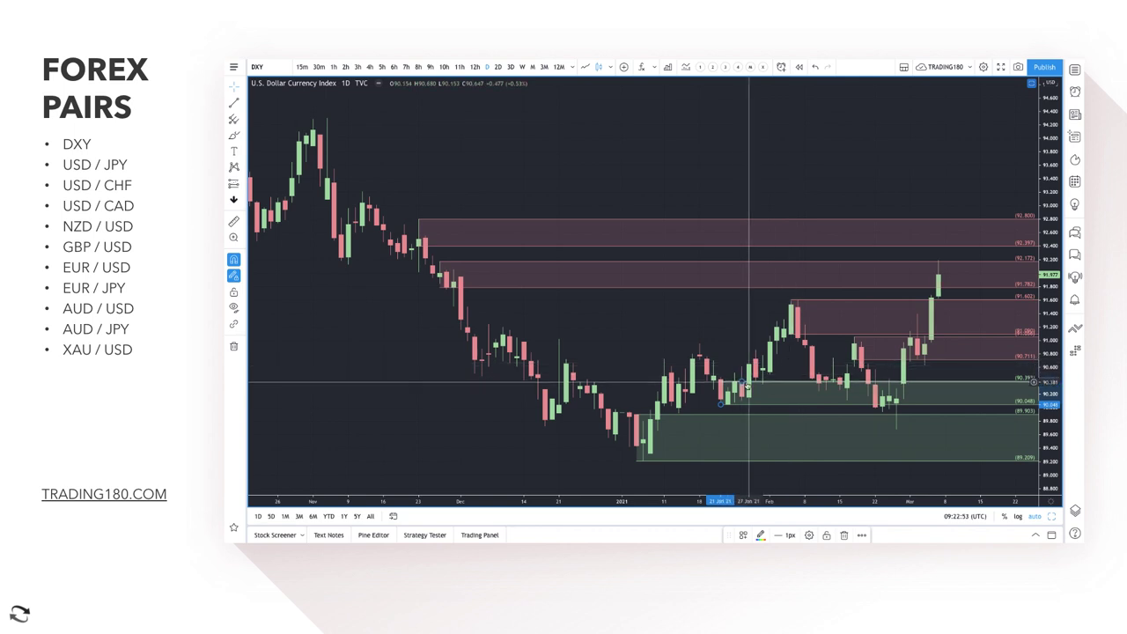
scroll(749, 378, up, 3)
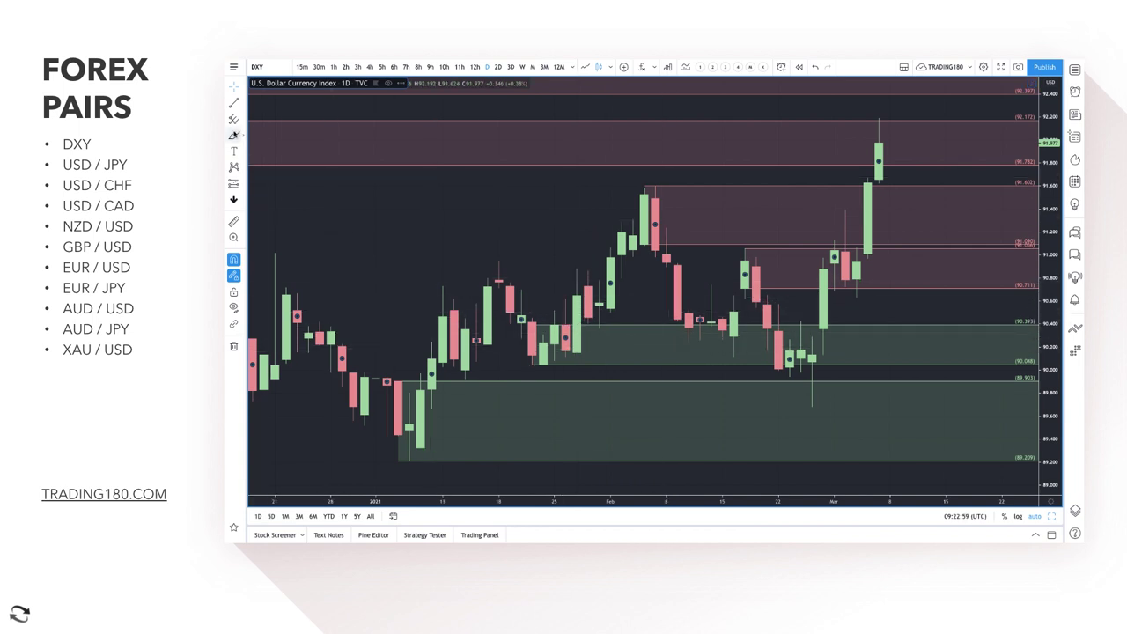
mouse_move(730, 345)
mouse_down()
mouse_move(700, 361)
mouse_move(713, 334)
mouse_up()
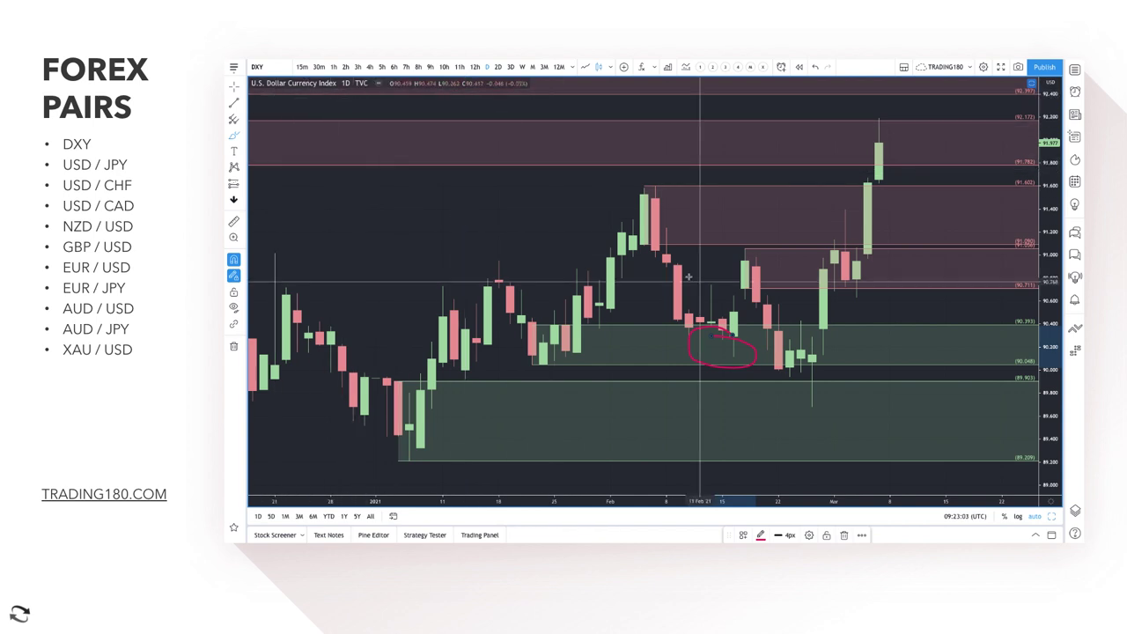
drag(735, 310, 754, 249)
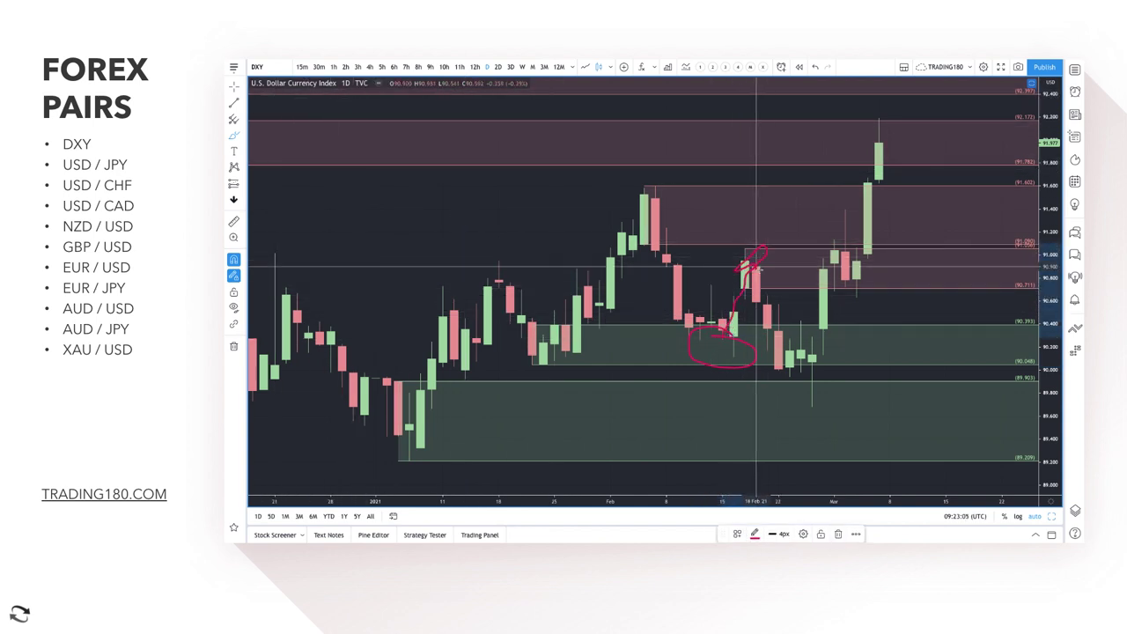
mouse_move(799, 370)
mouse_down()
mouse_move(863, 198)
mouse_move(889, 225)
mouse_up()
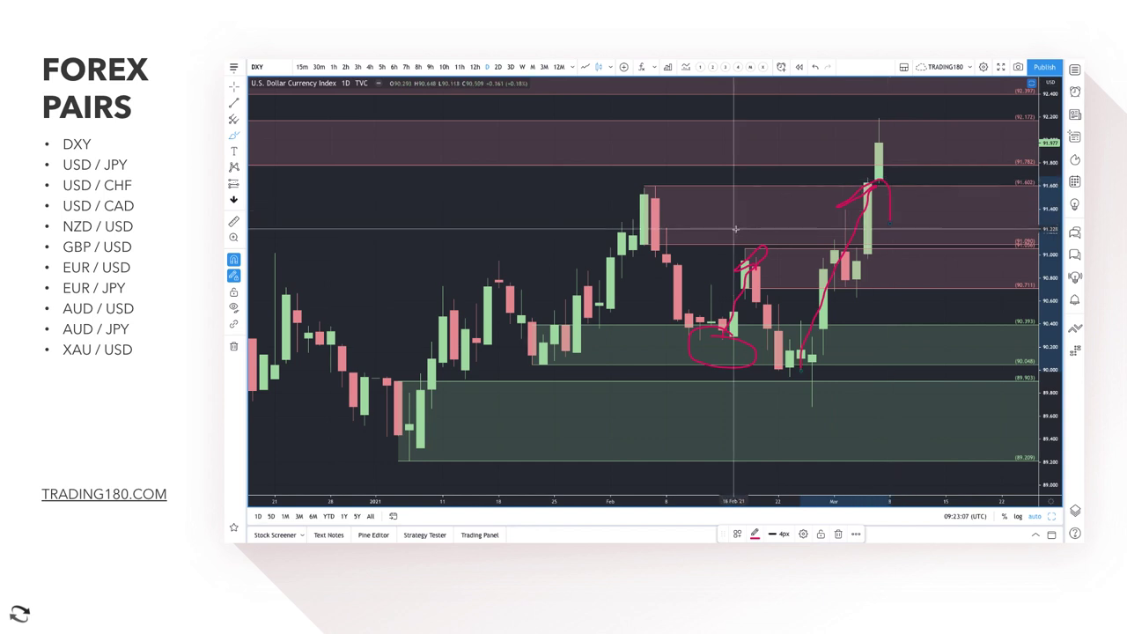
mouse_move(790, 247)
mouse_down()
mouse_move(768, 264)
mouse_move(796, 290)
mouse_move(818, 260)
mouse_move(845, 253)
mouse_up()
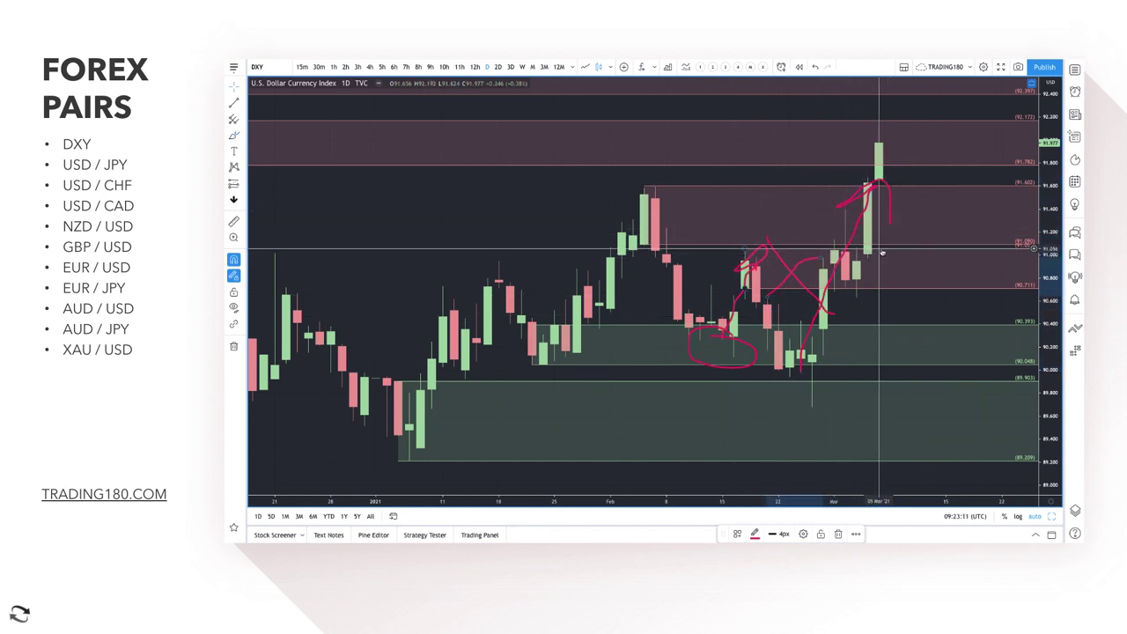
Delete the two lower supply zones, starting at 91.602 and just above 91.000, that price has broken through
key(Delete)
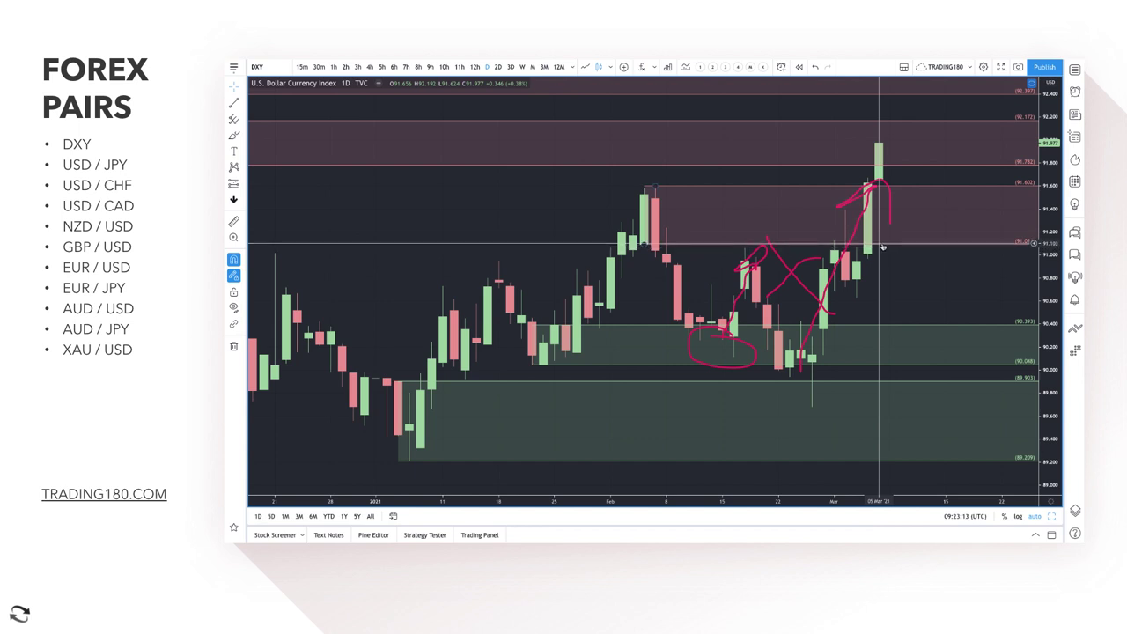
key(Delete)
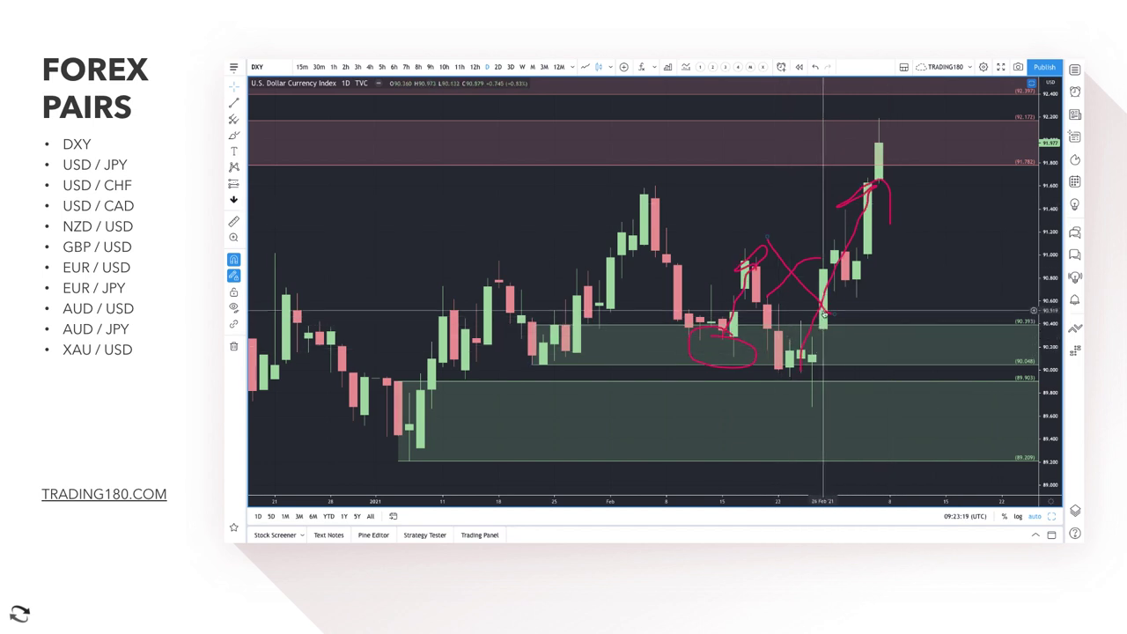
Delete the brushed arrows, cross and circle from the DXY chart
click(839, 208)
key(Delete)
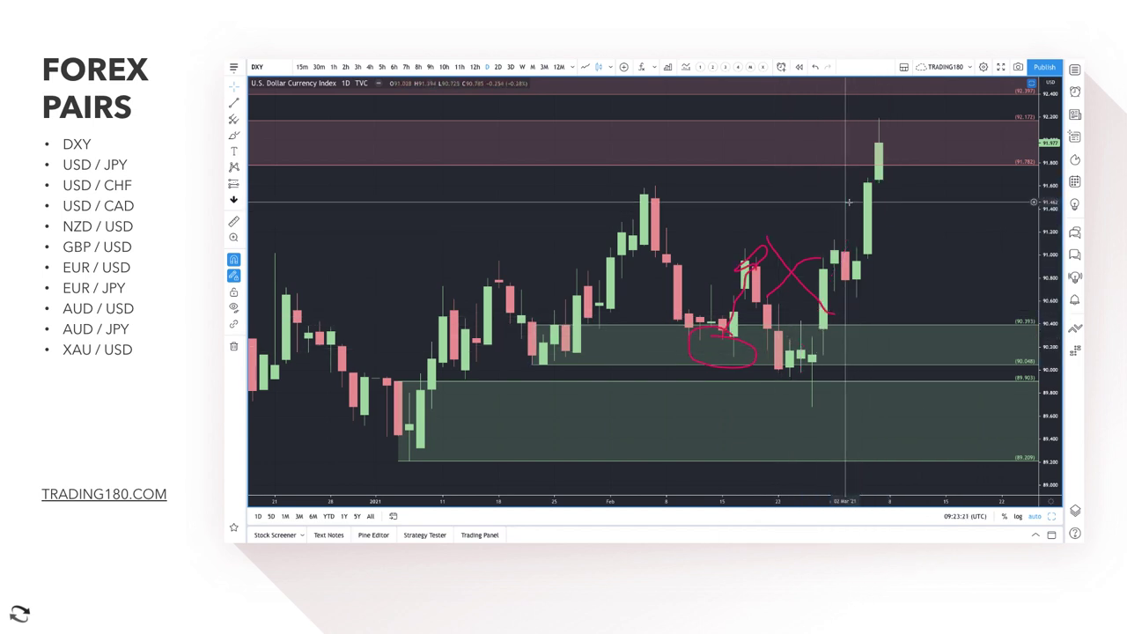
click(792, 268)
key(Delete)
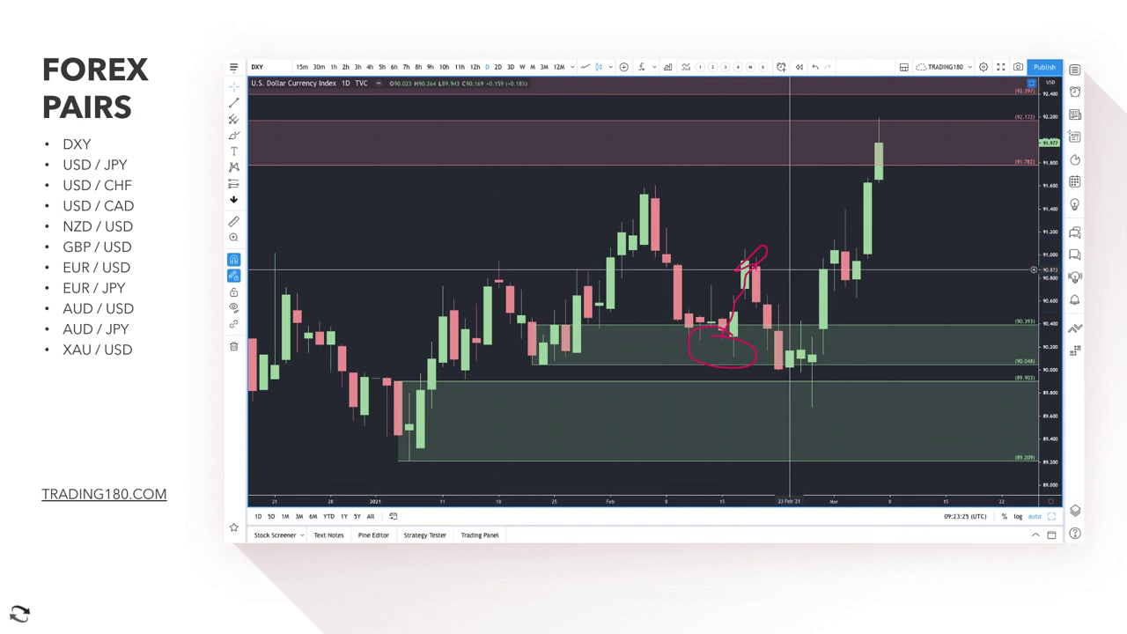
click(762, 260)
key(Delete)
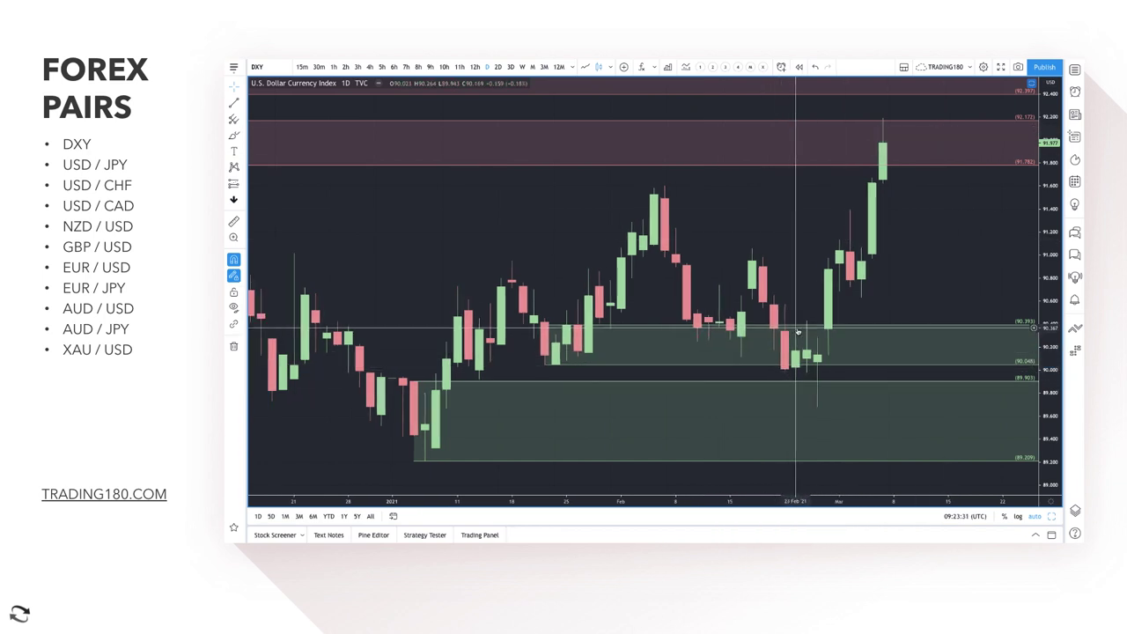
Draw a zone from 91.028 to 90.632 over the early March pause on the DXY chart and apply the DEMAND template
scroll(801, 299, down, 3)
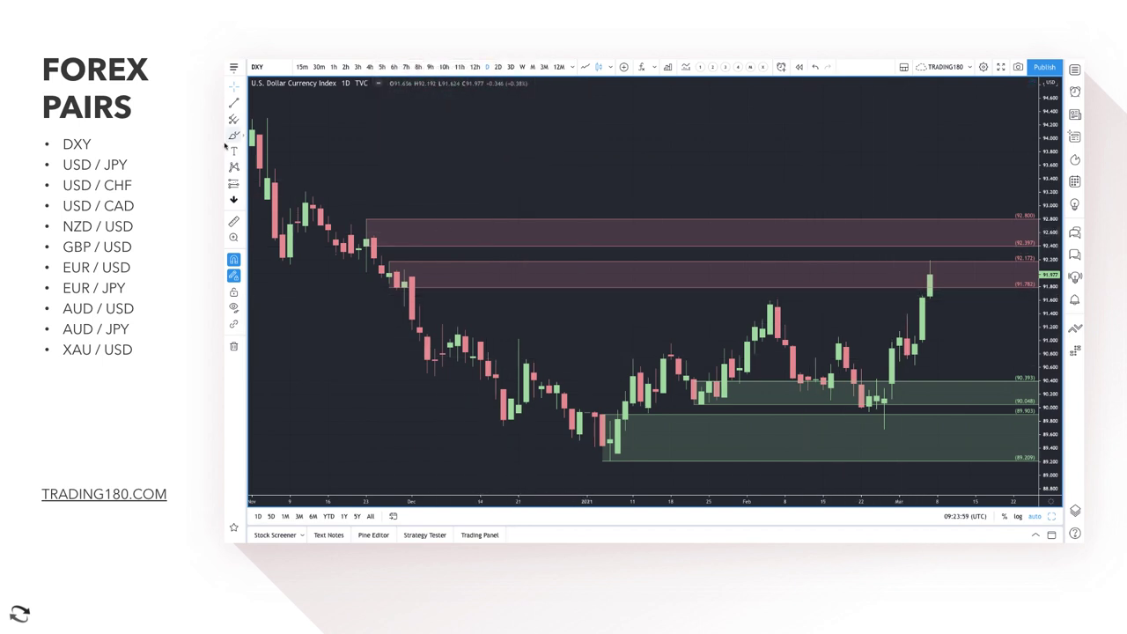
click(243, 120)
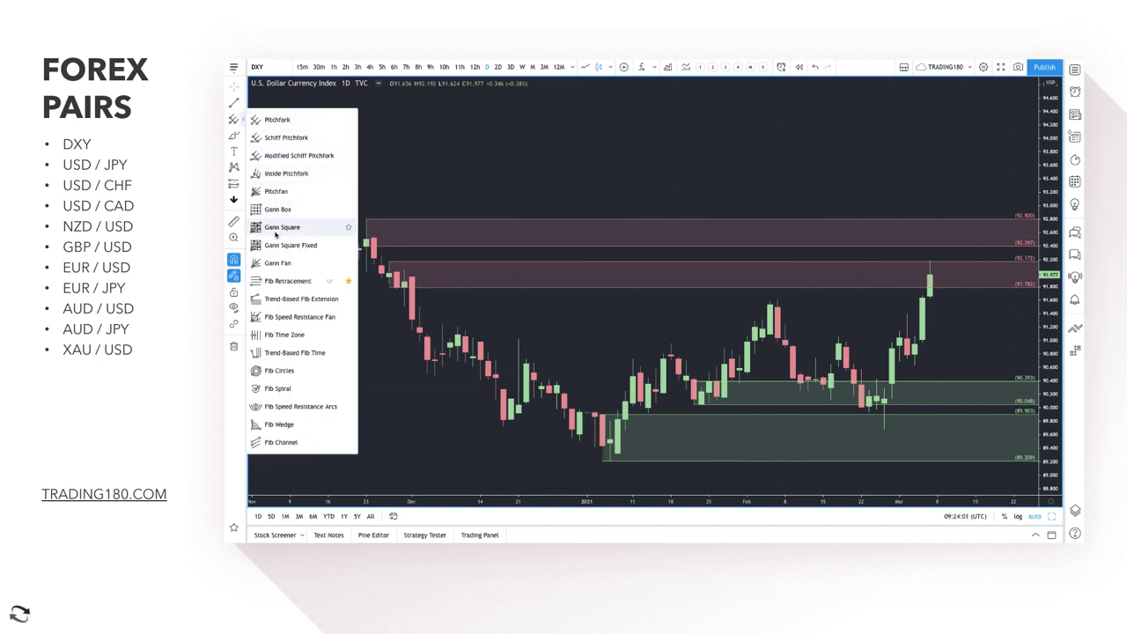
click(278, 275)
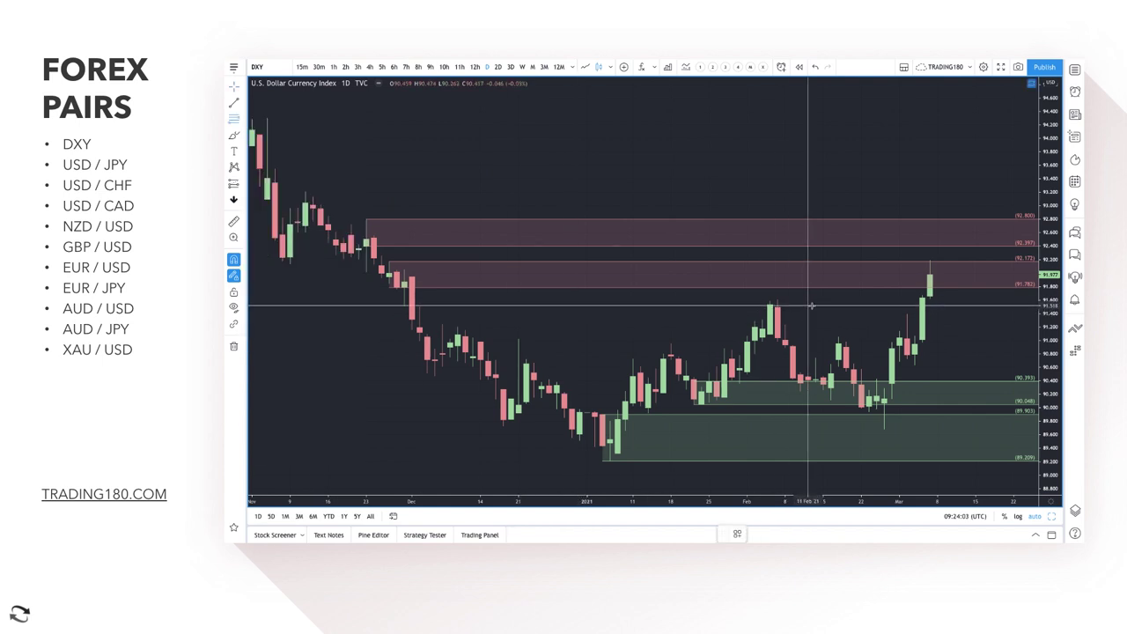
click(233, 118)
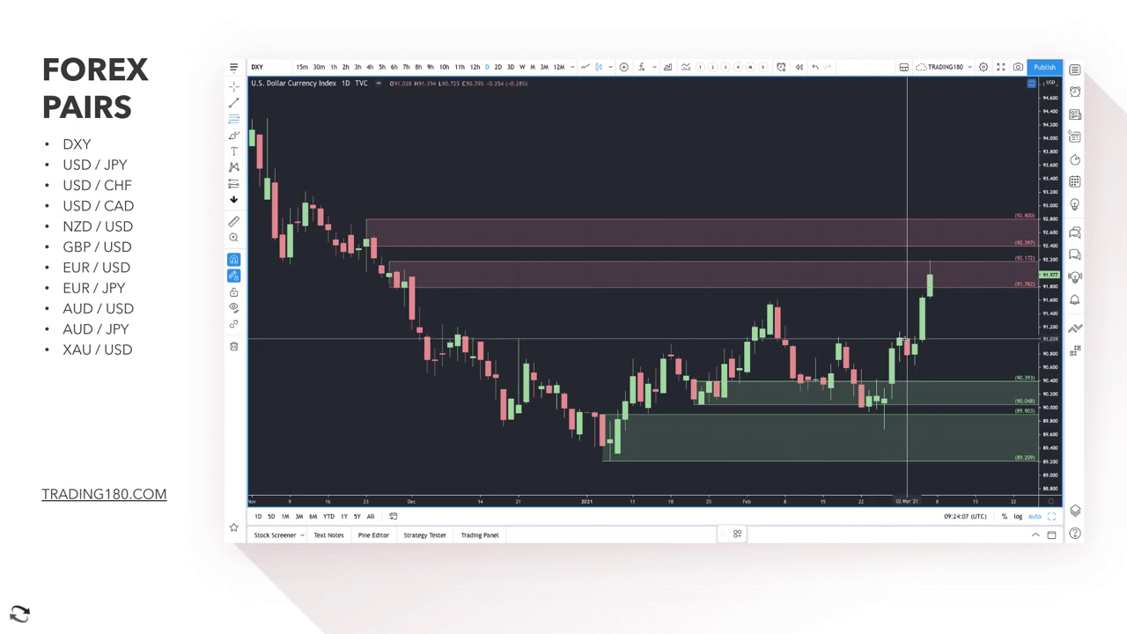
click(914, 364)
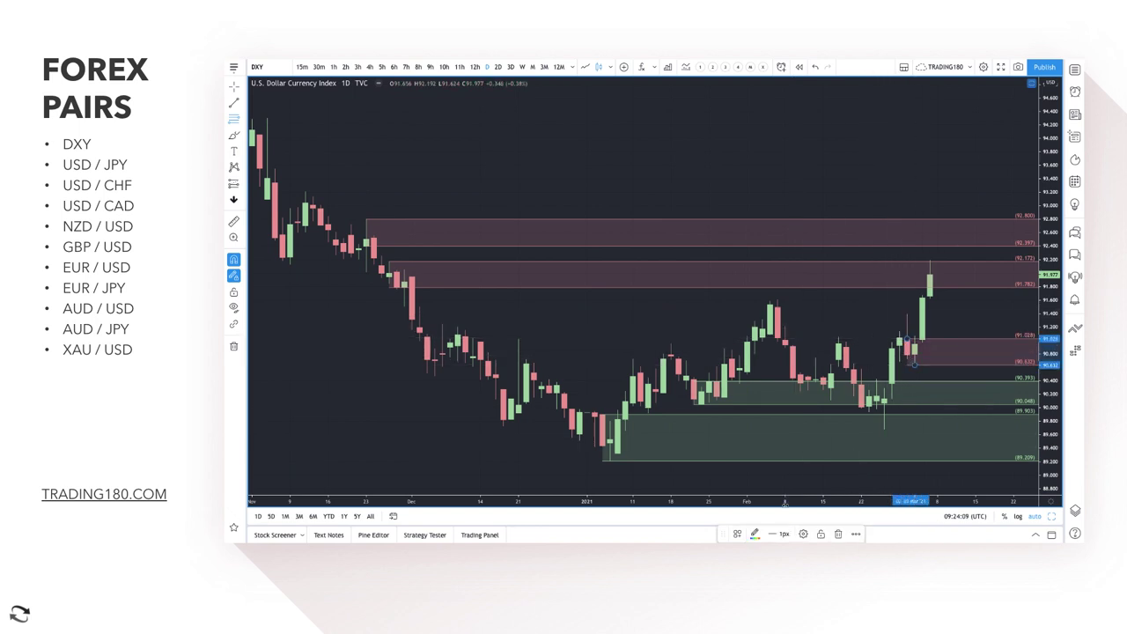
click(740, 534)
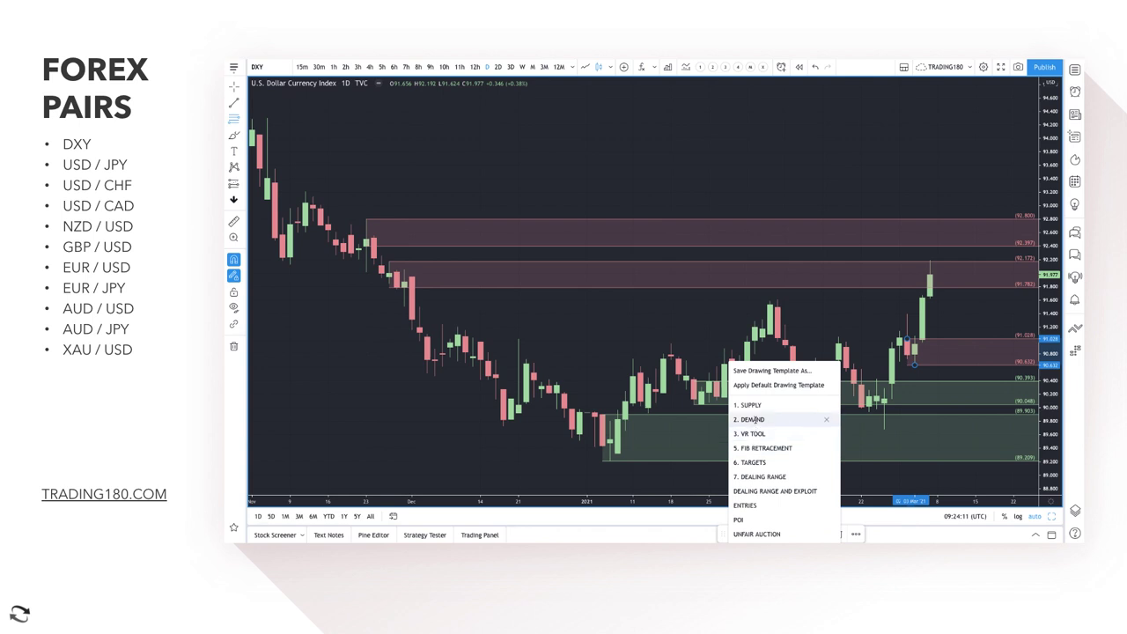
click(759, 420)
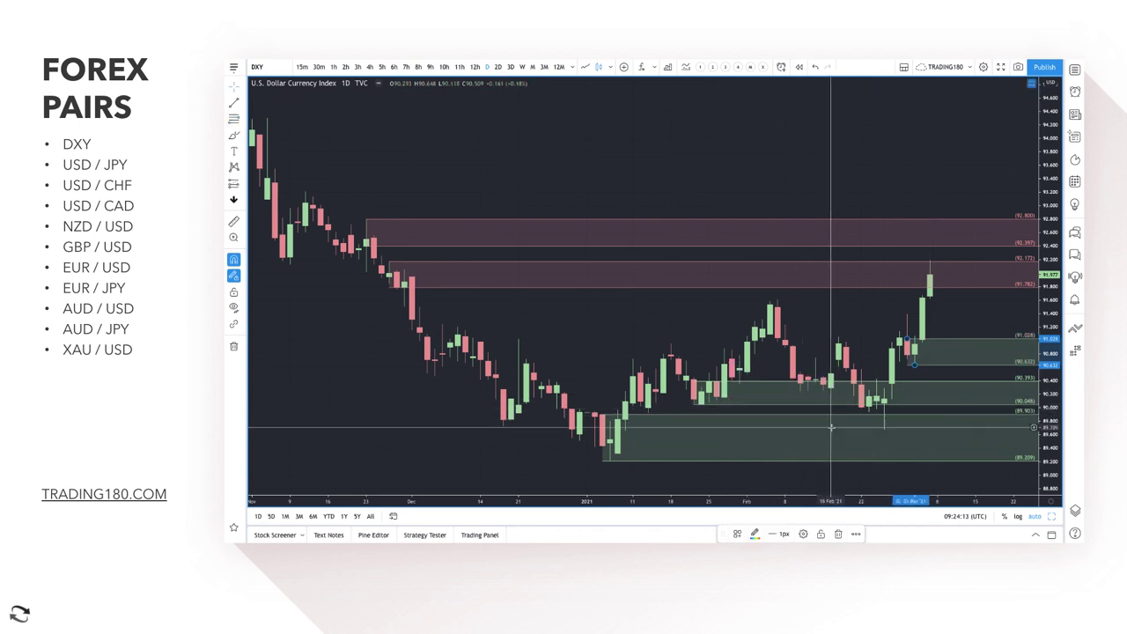
Move the middle DXY demand zone to the late February candles so it spans 90.340 to 89.683
right_click(830, 426)
click(799, 419)
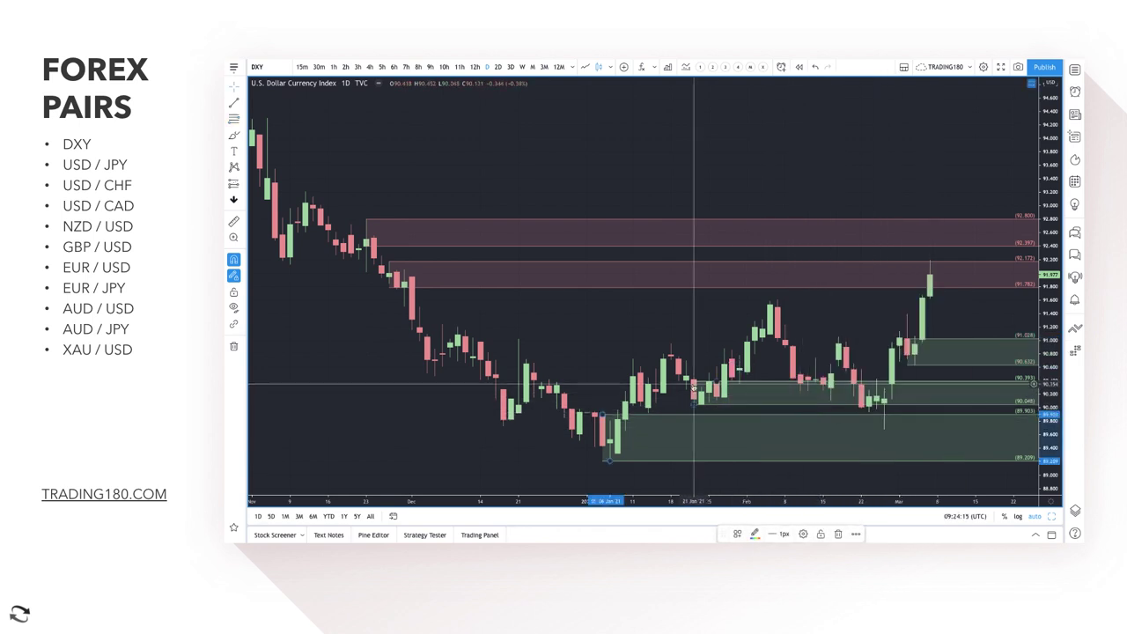
click(860, 384)
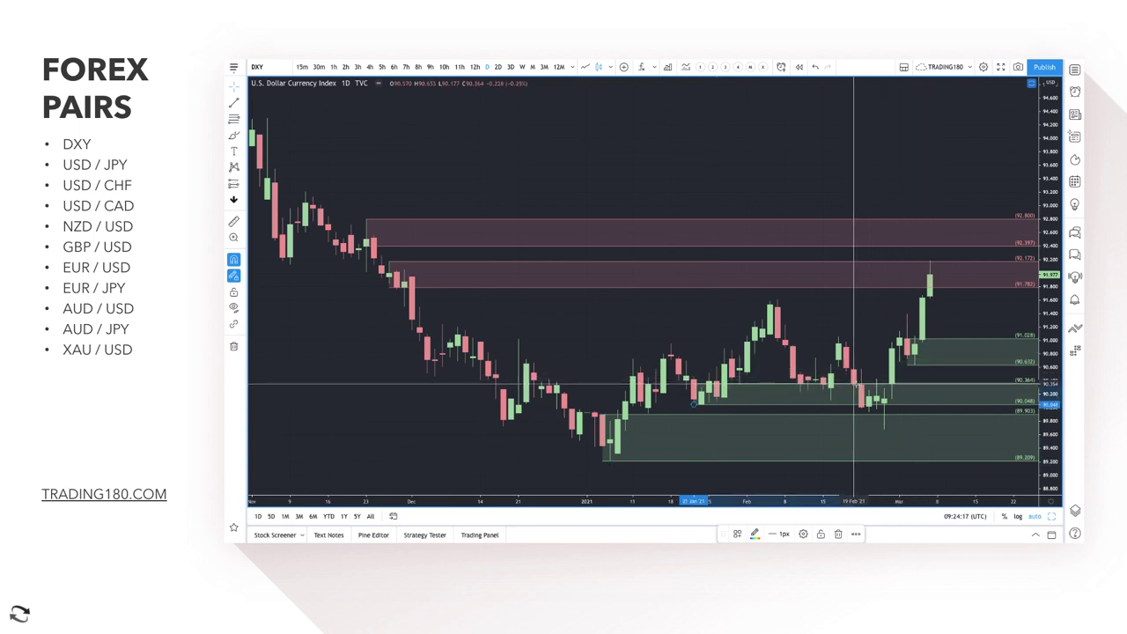
mouse_move(861, 385)
mouse_down()
mouse_move(695, 406)
mouse_move(884, 429)
mouse_up()
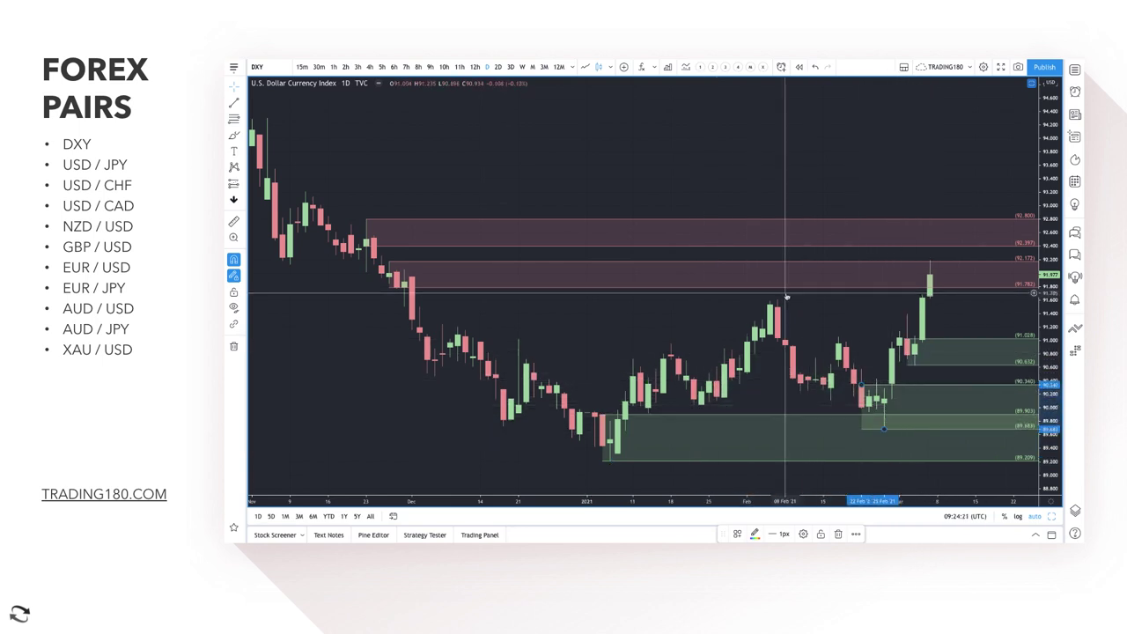
Brush a rally arrow through the DXY supply zones, a dip-and-bounce arrow off the 91.028 demand zone and a circle around the latest candle
click(233, 136)
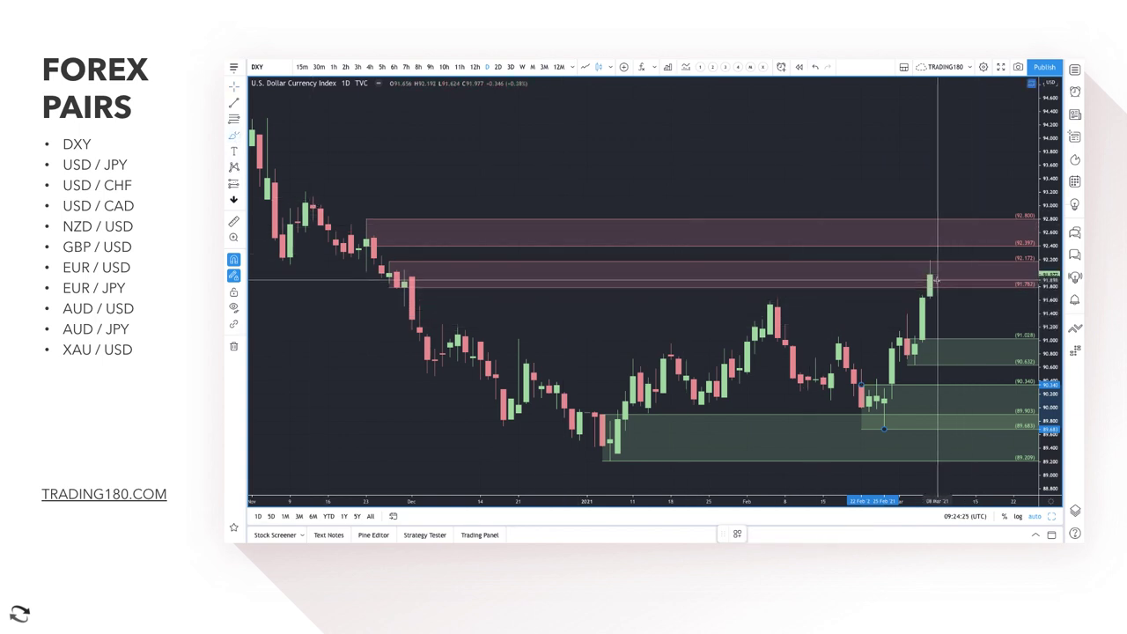
mouse_move(930, 274)
mouse_down()
mouse_move(975, 160)
mouse_move(990, 199)
mouse_up()
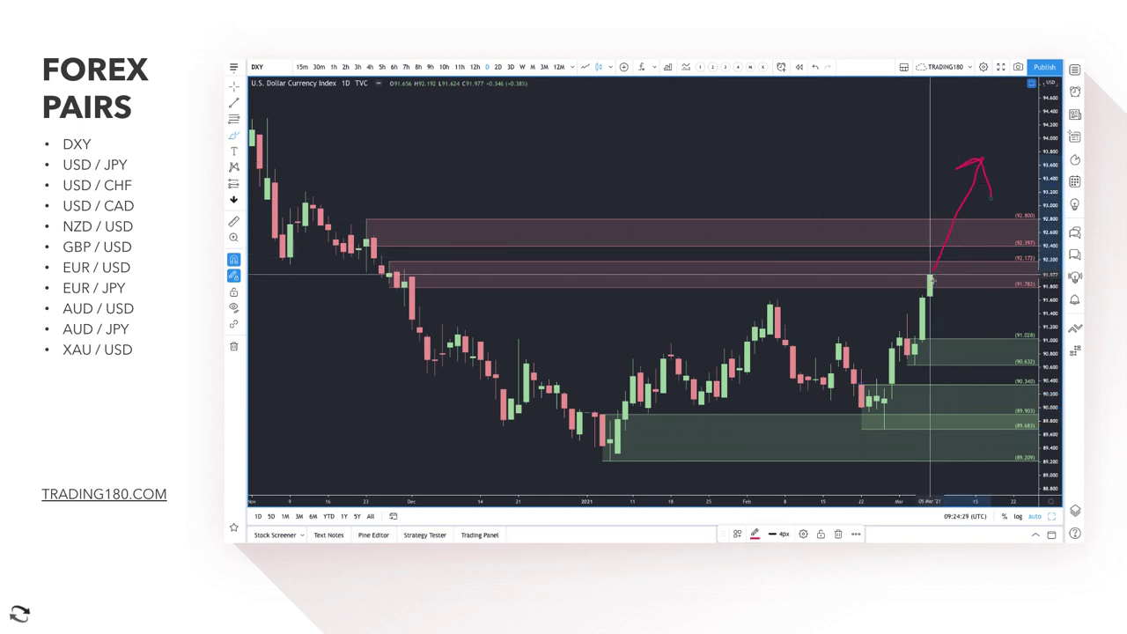
mouse_move(930, 275)
mouse_down()
mouse_move(967, 345)
mouse_move(1004, 278)
mouse_move(1006, 298)
mouse_up()
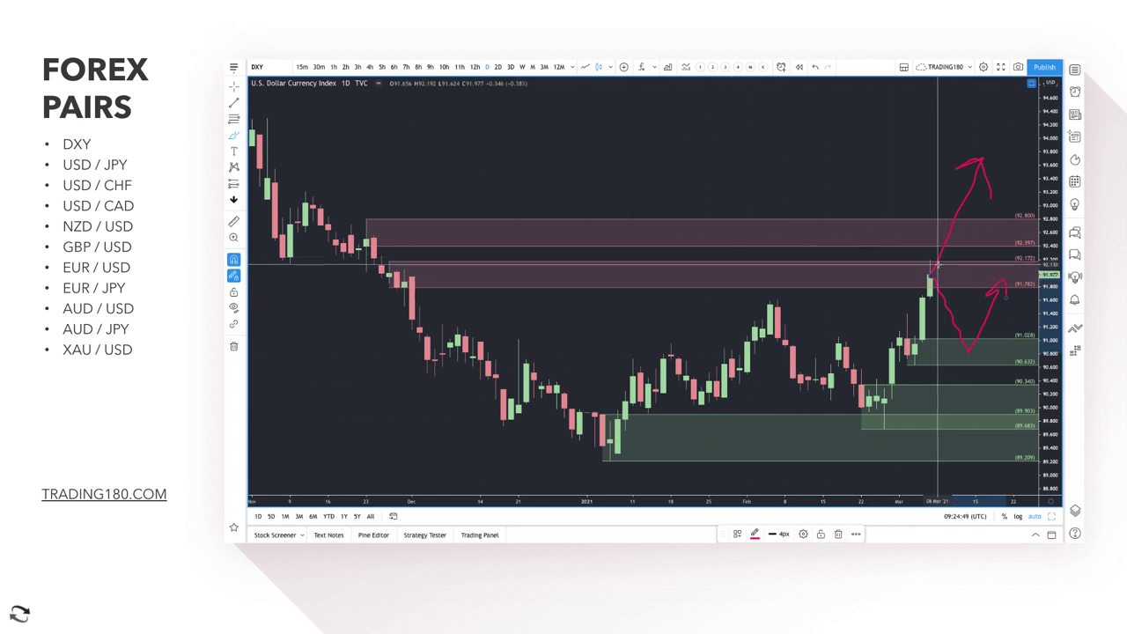
drag(937, 264, 922, 282)
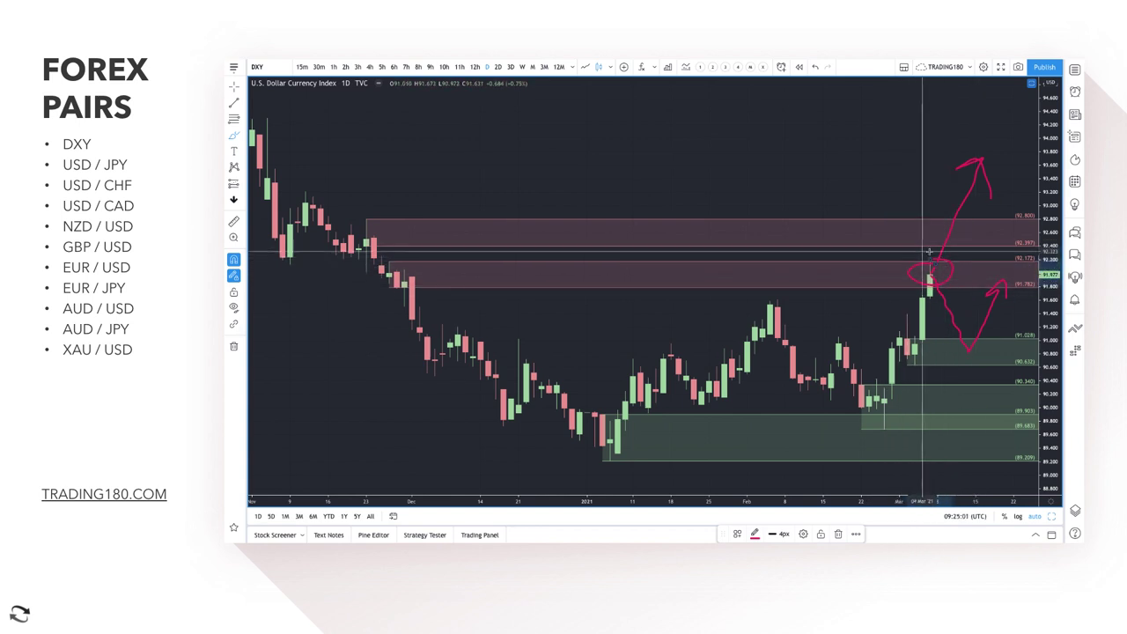
mouse_move(980, 349)
mouse_down()
mouse_move(980, 340)
mouse_move(952, 345)
mouse_move(968, 370)
mouse_move(963, 359)
mouse_up()
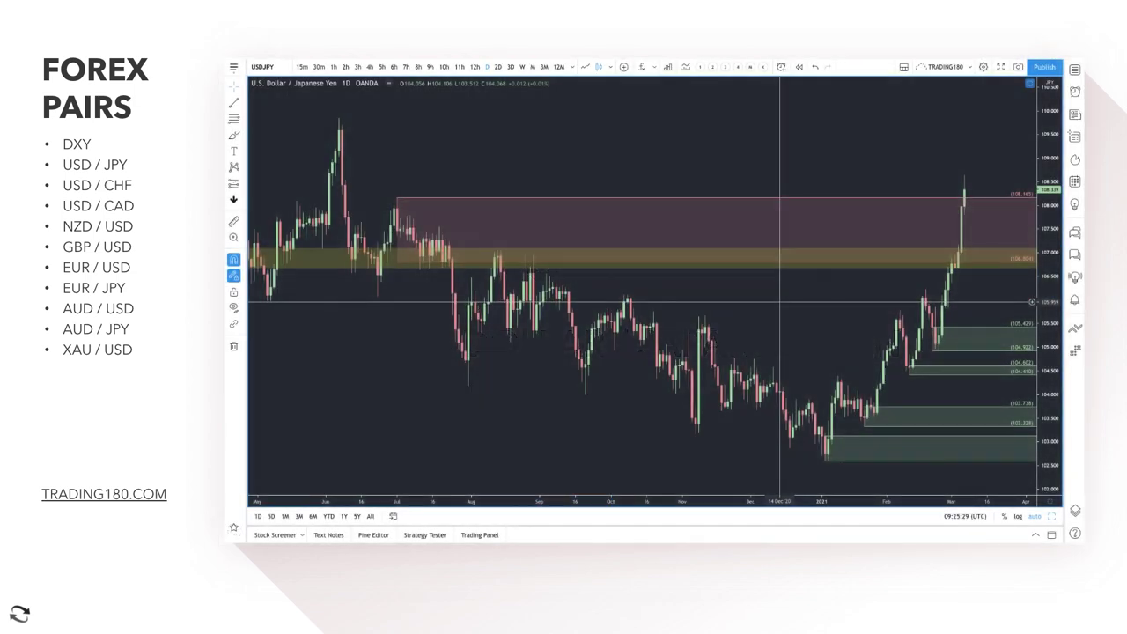
On the USD/JPY chart, replace the broken supply zone starting at 108.165 with a SUPPLY-template zone from 109.157 to 109.850 at the June high
click(793, 262)
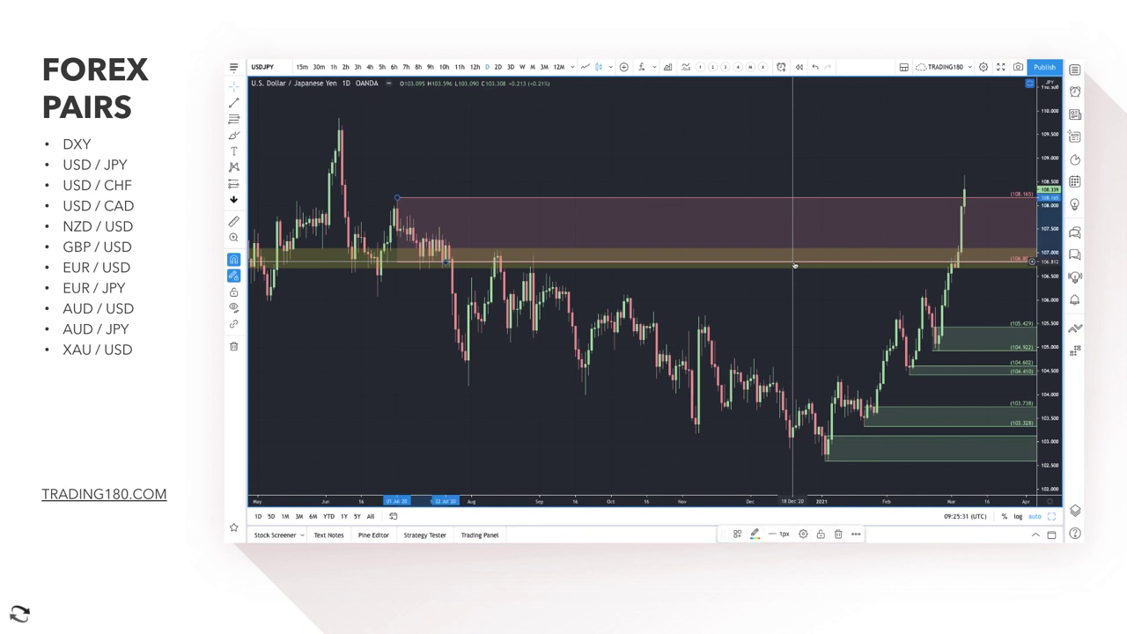
key(Delete)
click(234, 118)
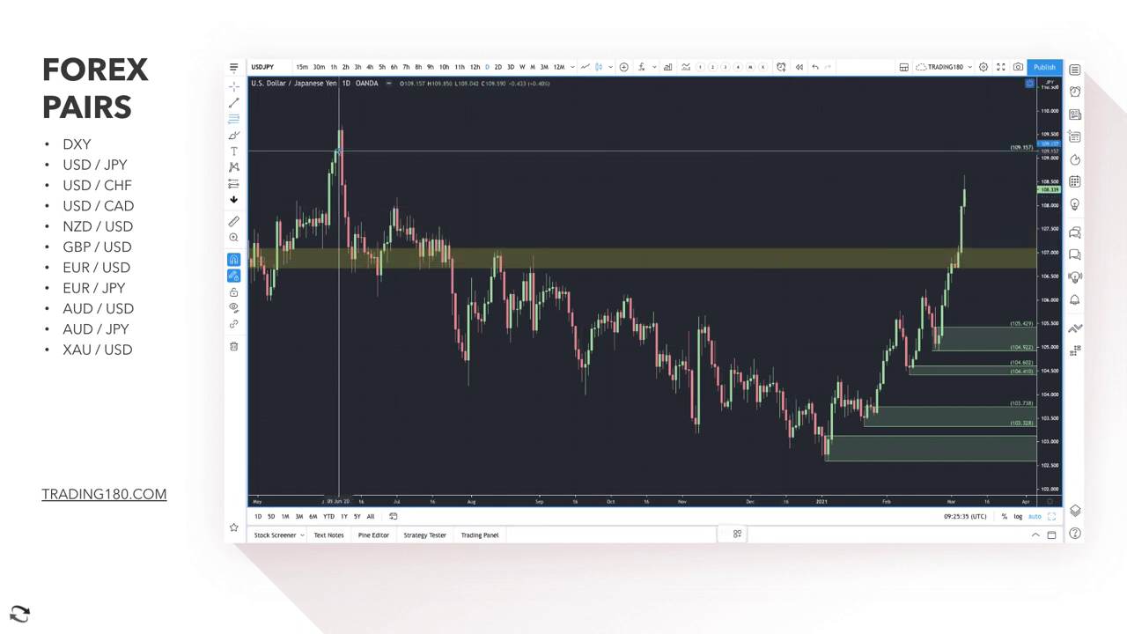
drag(339, 151, 339, 117)
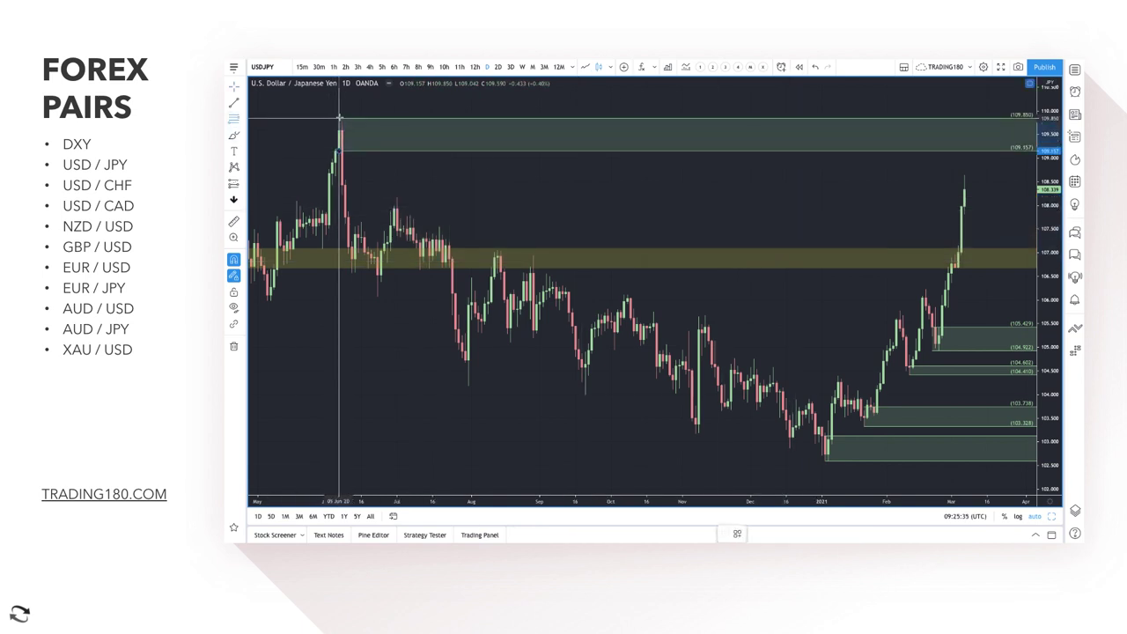
click(737, 534)
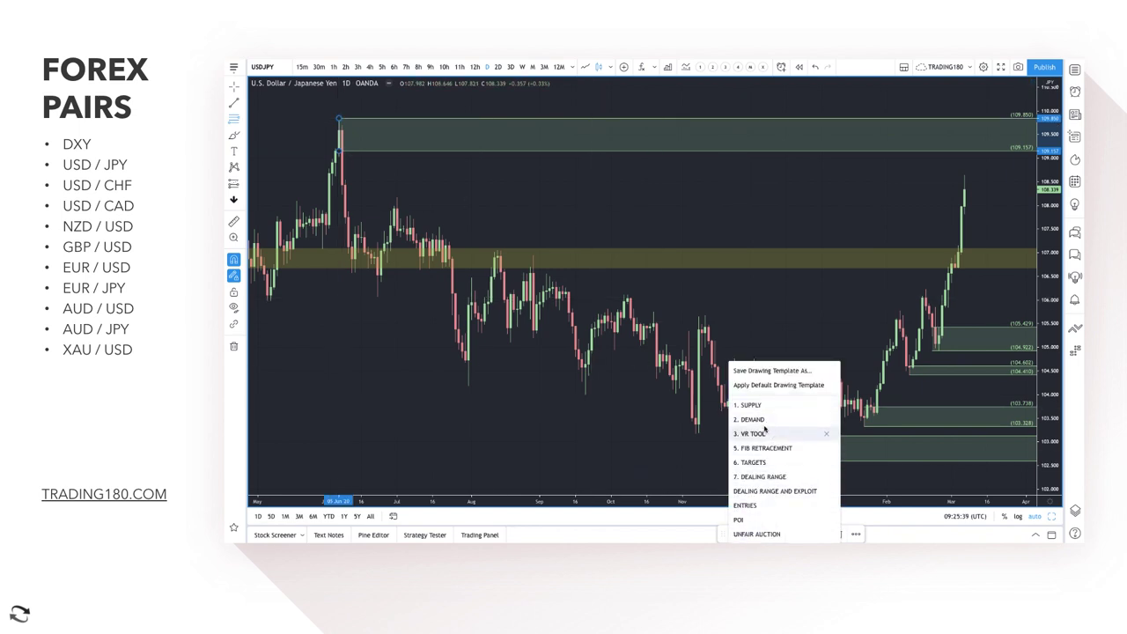
click(748, 404)
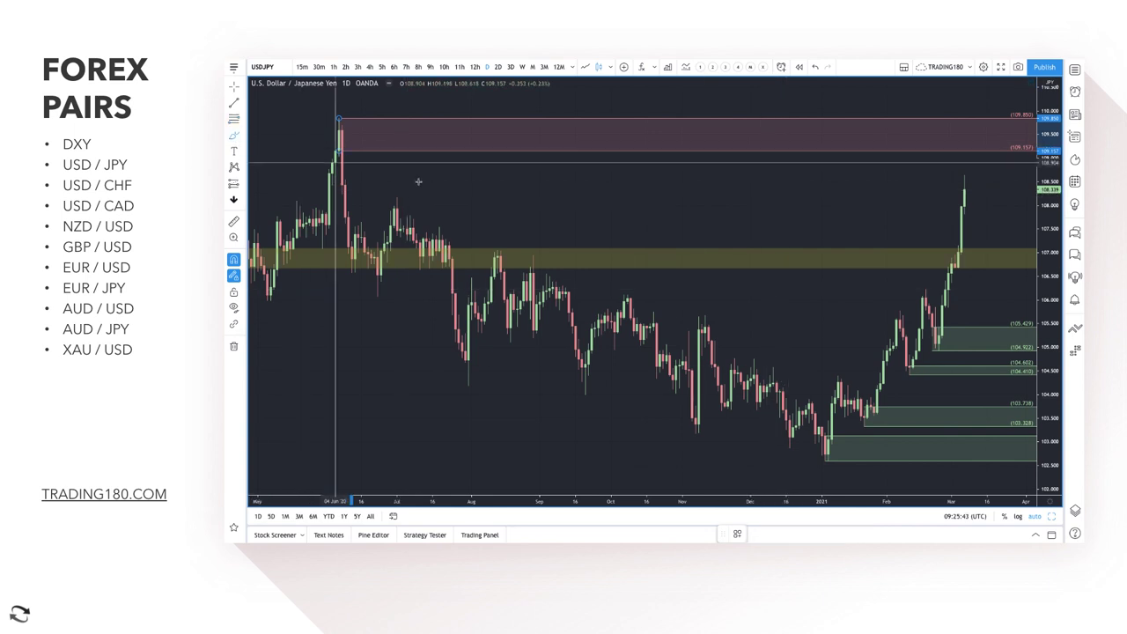
Draw a thin zone from 106.762 to 106.676 at the early March base on USD/JPY and apply the DEMAND template
click(234, 118)
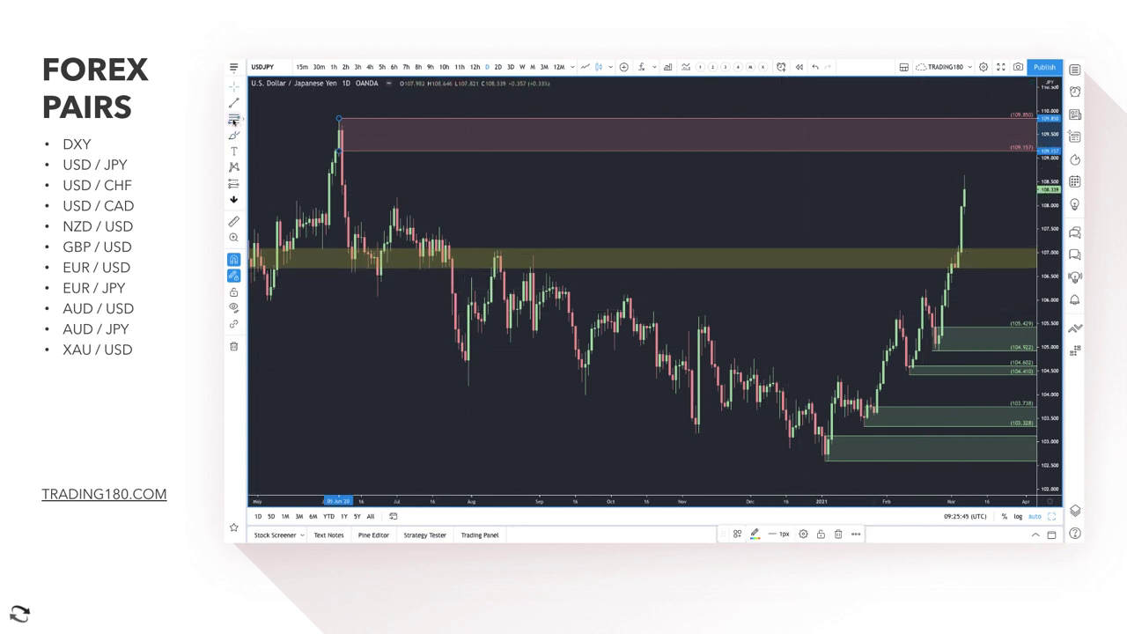
click(955, 264)
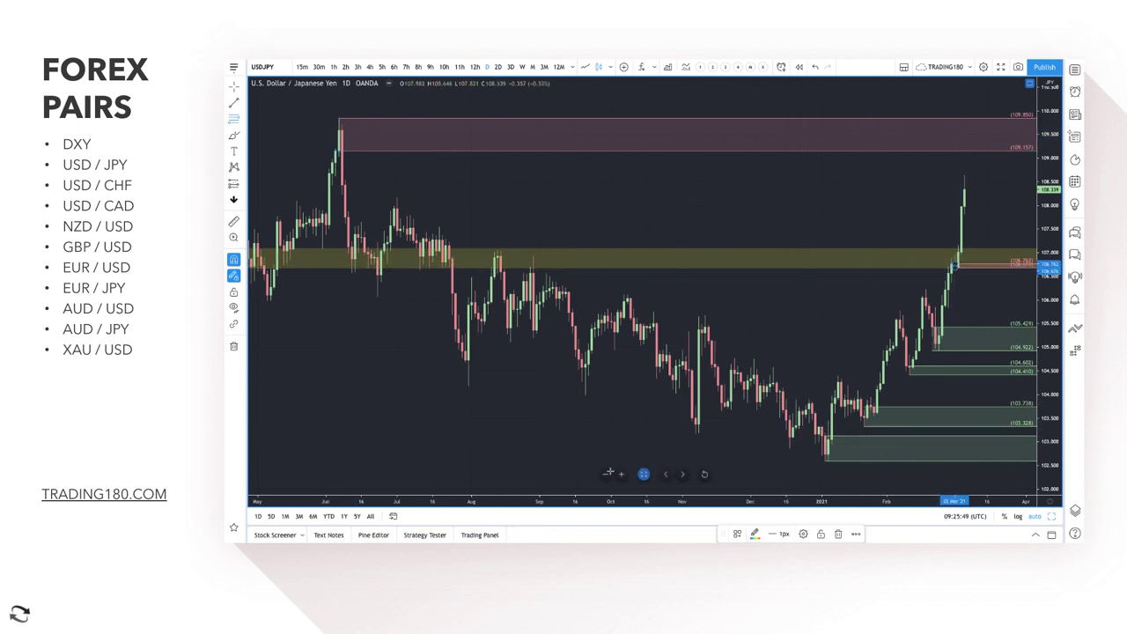
click(738, 534)
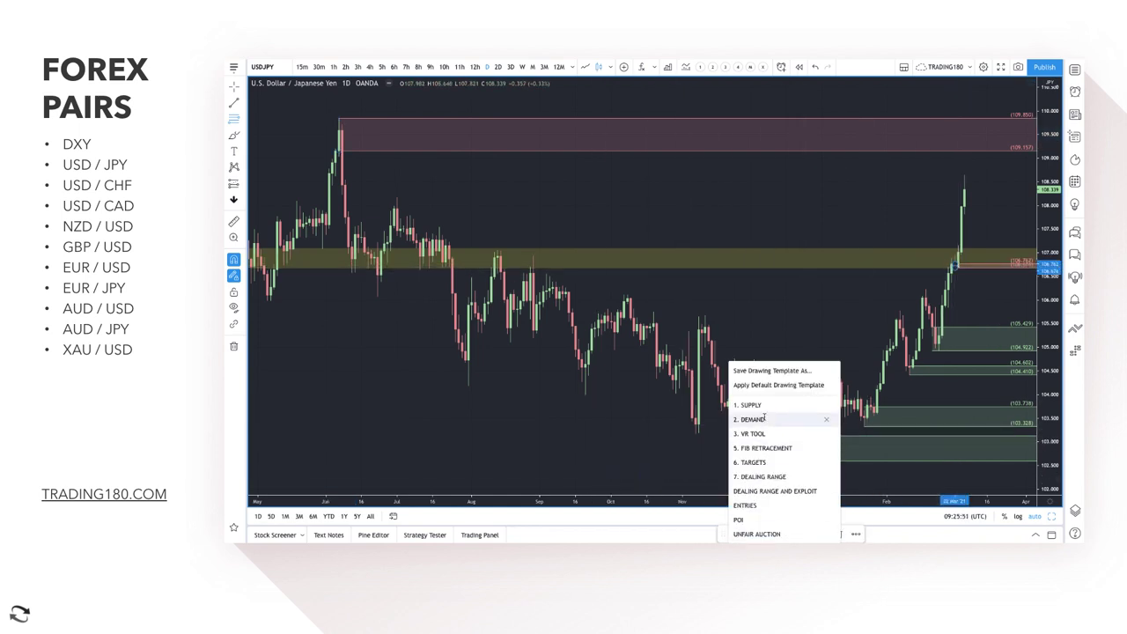
click(753, 419)
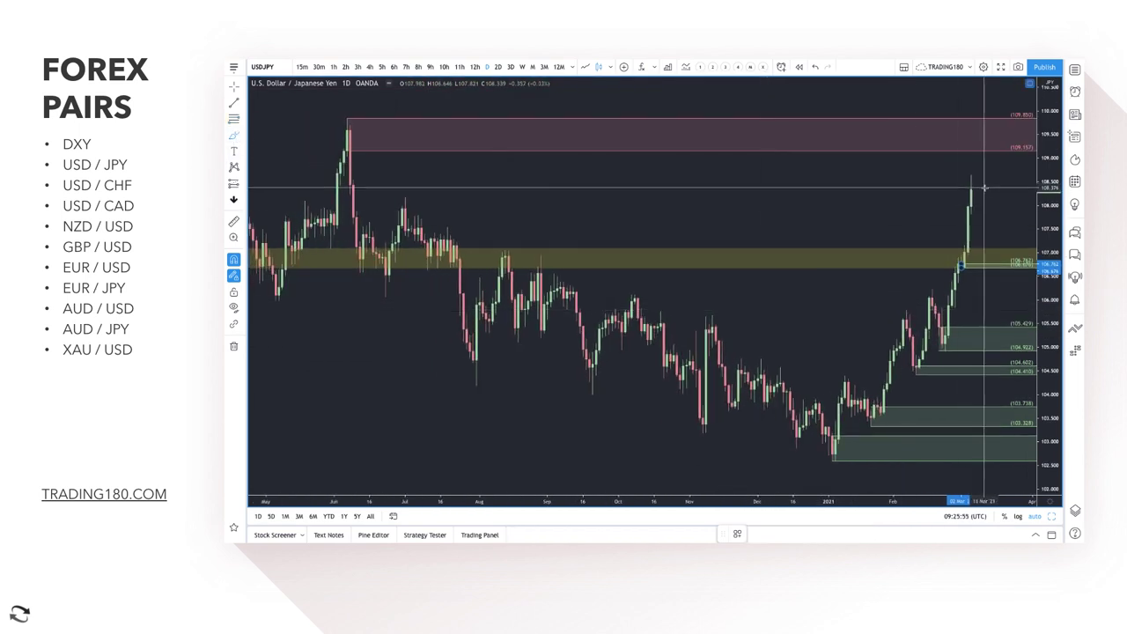
Brush a pullback path bouncing off the 106.762 demand zone and an arrow turning down from the 109.157 supply zone on USD/JPY
mouse_move(969, 178)
mouse_down()
mouse_move(993, 266)
mouse_move(1019, 238)
mouse_up()
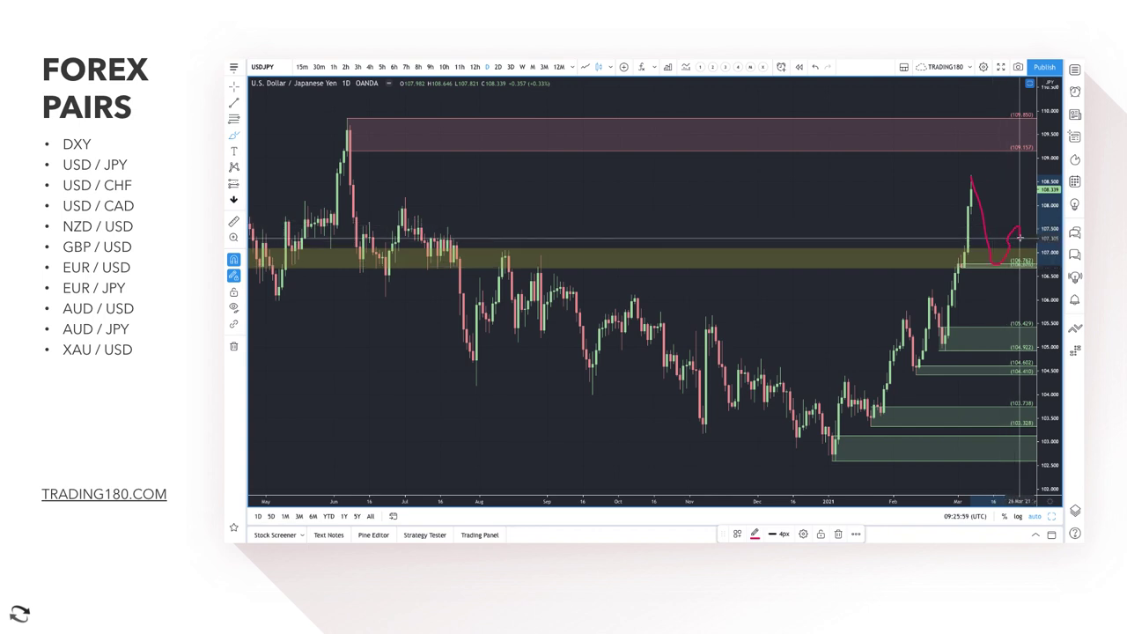
scroll(964, 211, up, 2)
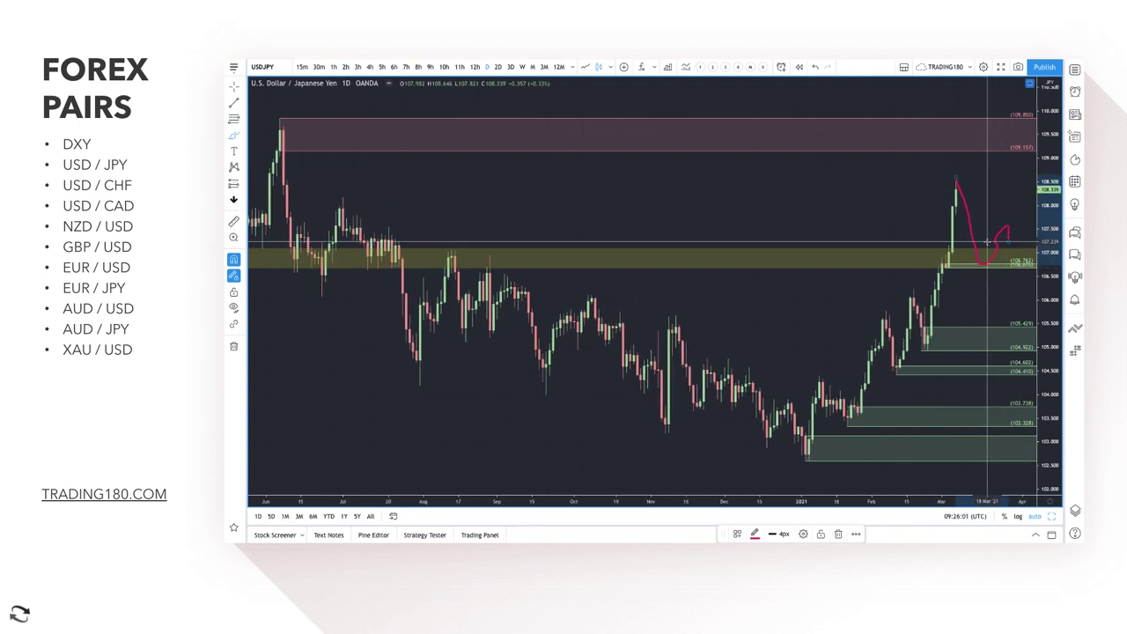
scroll(930, 236, down, 2)
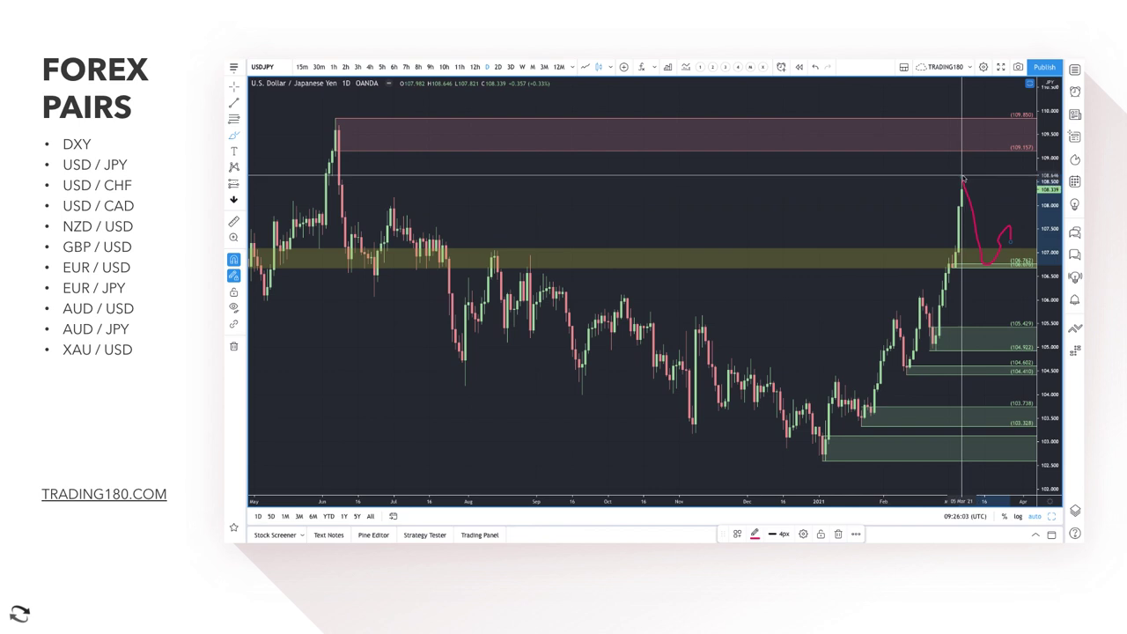
mouse_move(963, 176)
mouse_down()
mouse_move(982, 132)
mouse_move(1009, 175)
mouse_up()
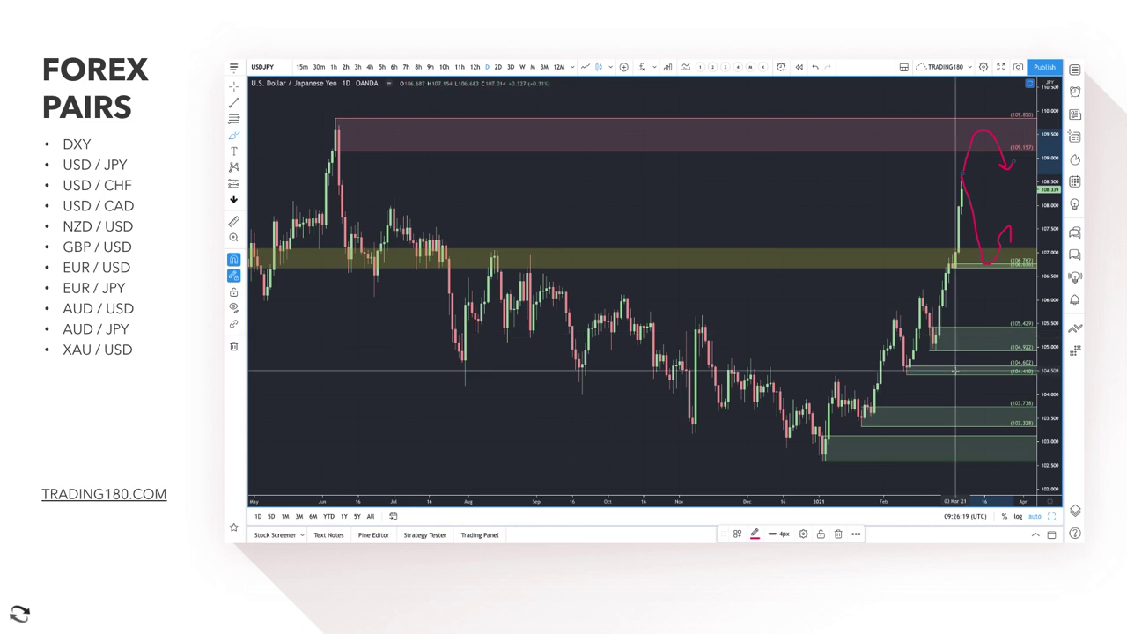
drag(956, 343, 902, 304)
On the USD/CHF chart, delete the two broken supply zones starting at 0.92077 and 0.90932, keeping the yellow zone
scroll(902, 303, down, 2)
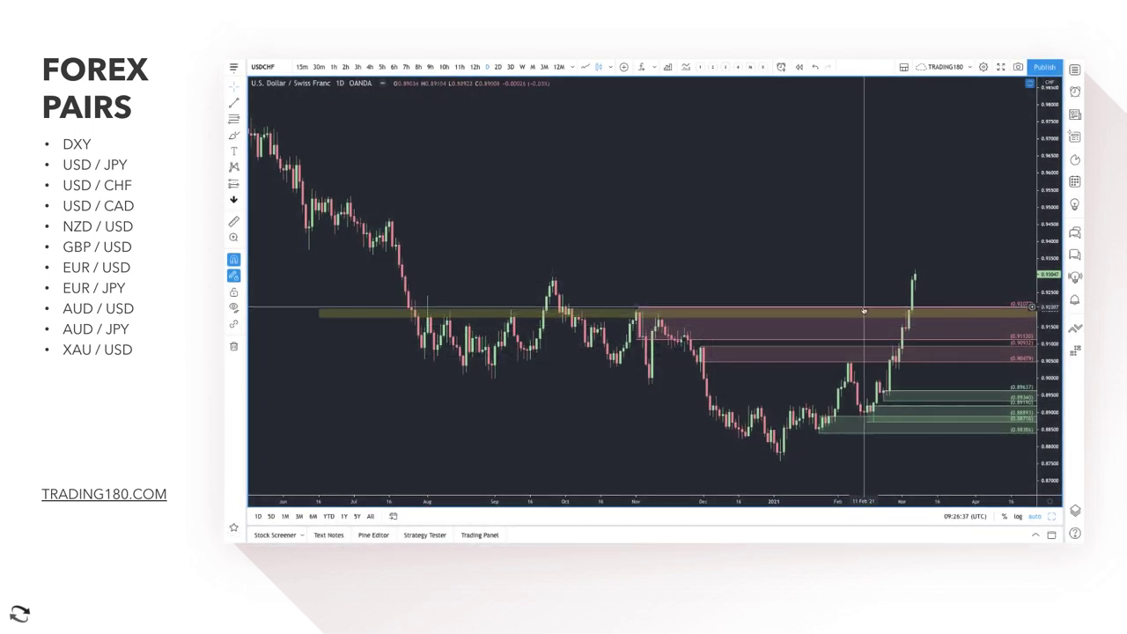
key(Delete)
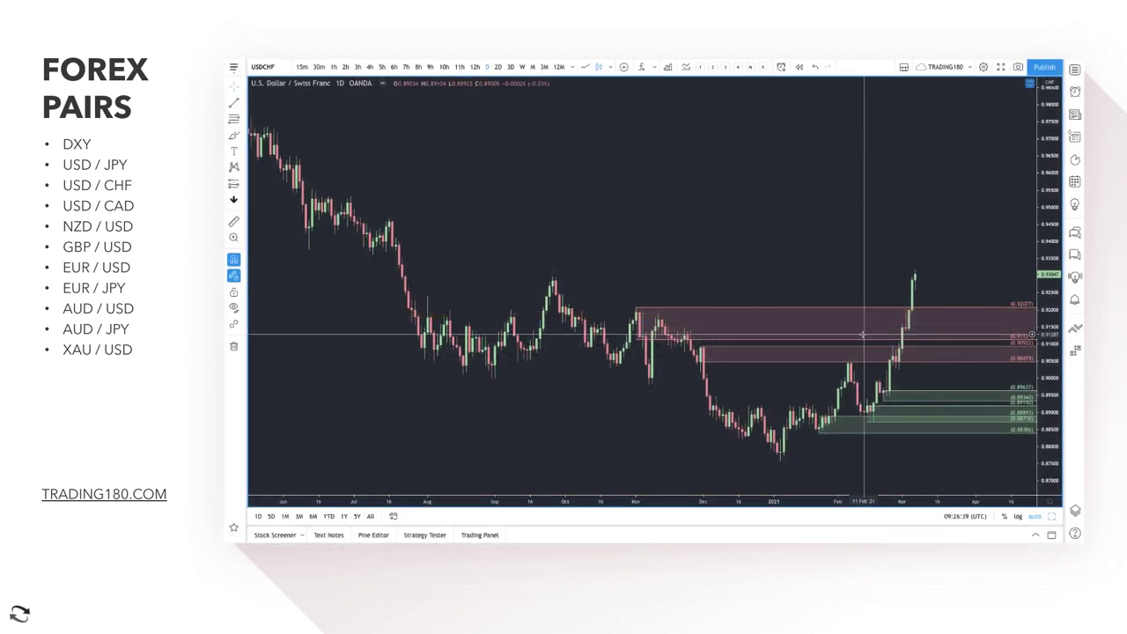
click(817, 68)
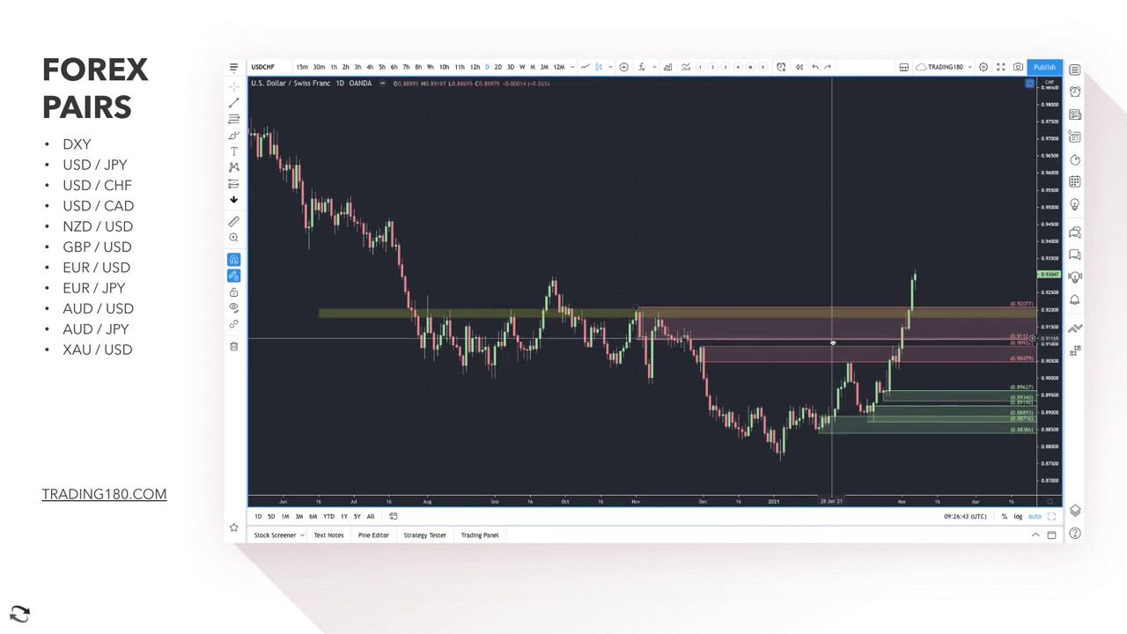
key(Delete)
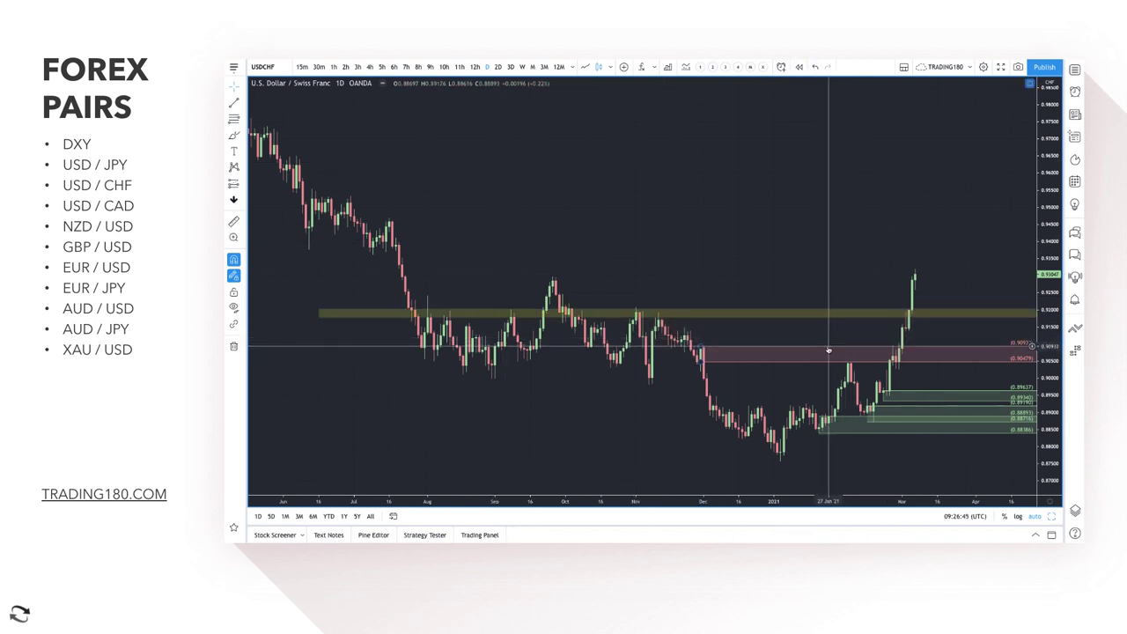
key(Delete)
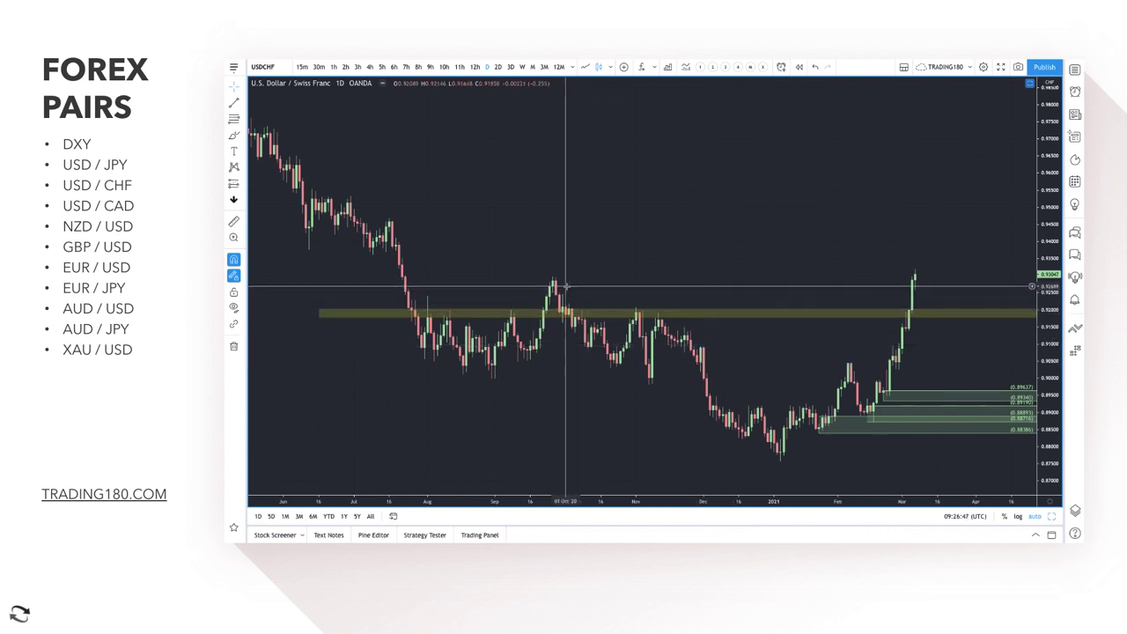
On USD/CHF, draw a zone from 0.92964 to 0.92684 at the late September high and apply the SUPPLY template
click(234, 118)
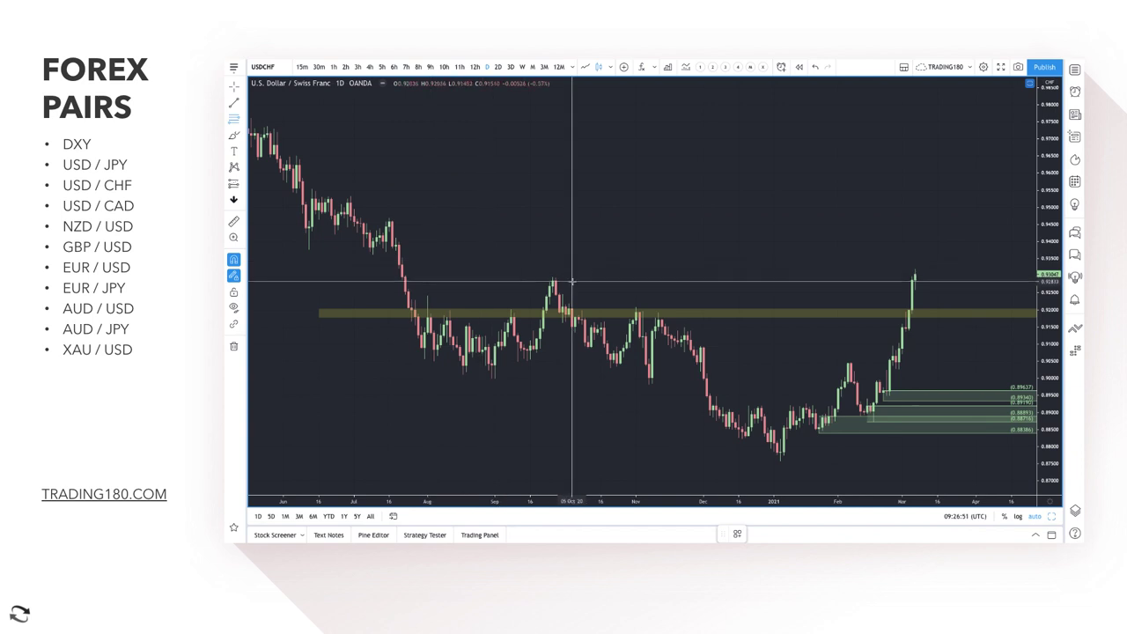
drag(553, 278, 554, 284)
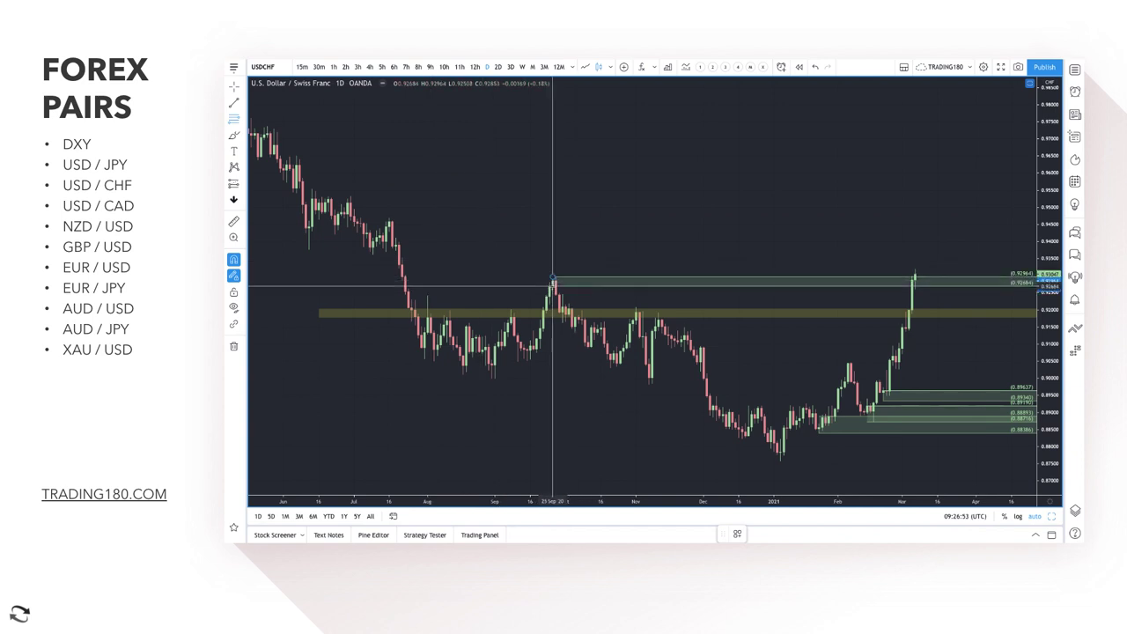
click(739, 533)
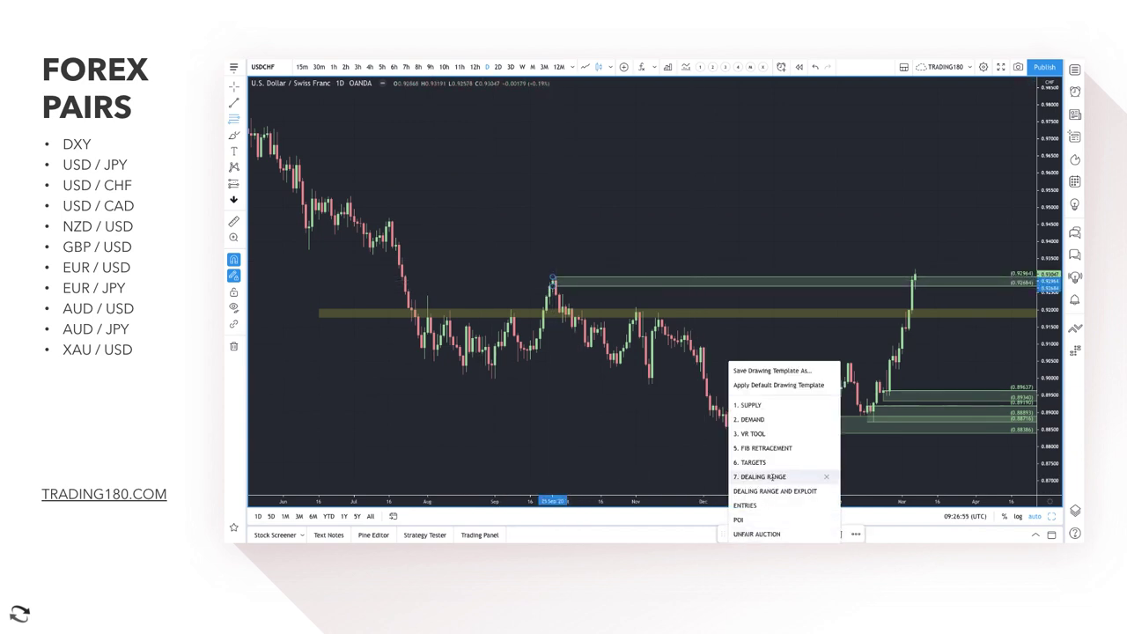
click(774, 406)
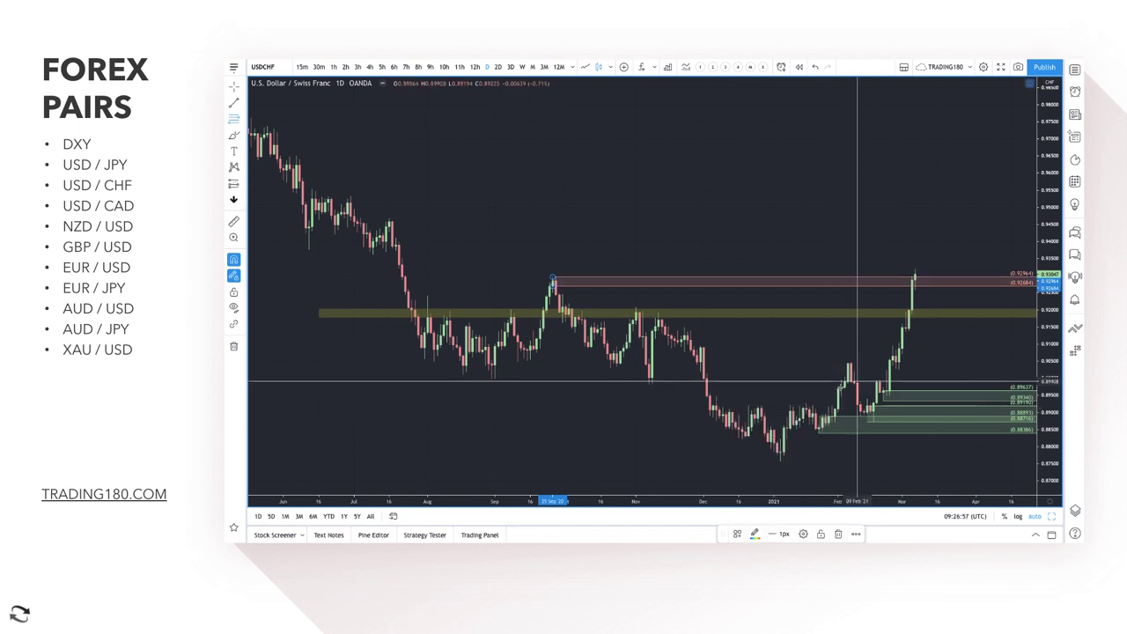
Draw three more supply zones above price on USD/CHF: 0.93859 to 0.94102, 0.94429 to 0.94679, and 0.94804 to 0.95534
click(226, 121)
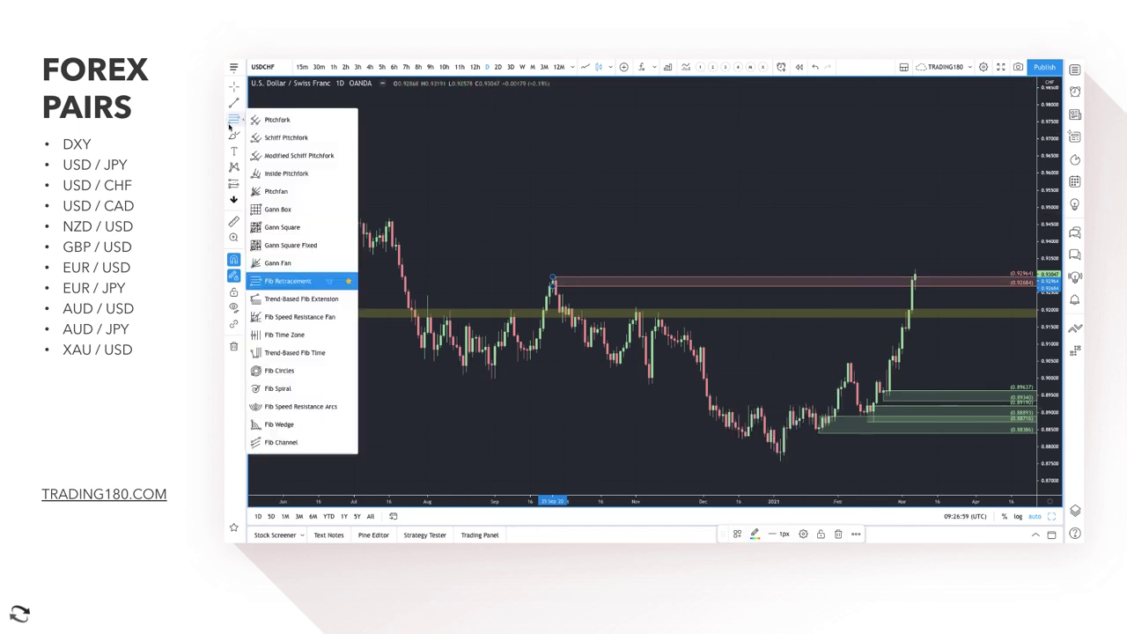
click(396, 244)
click(393, 233)
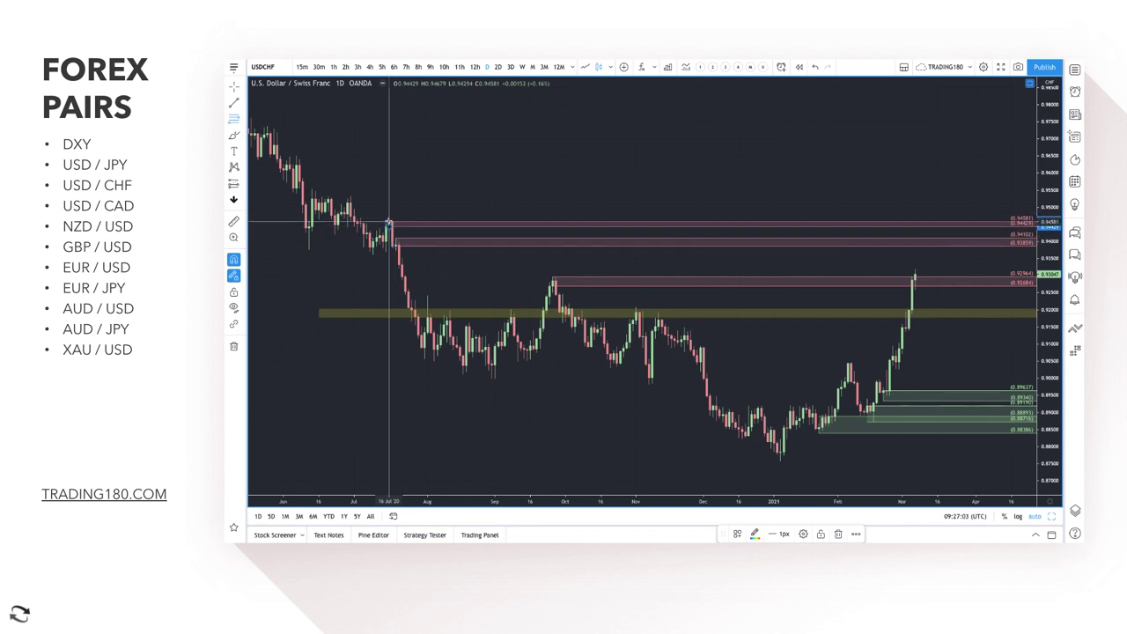
click(388, 218)
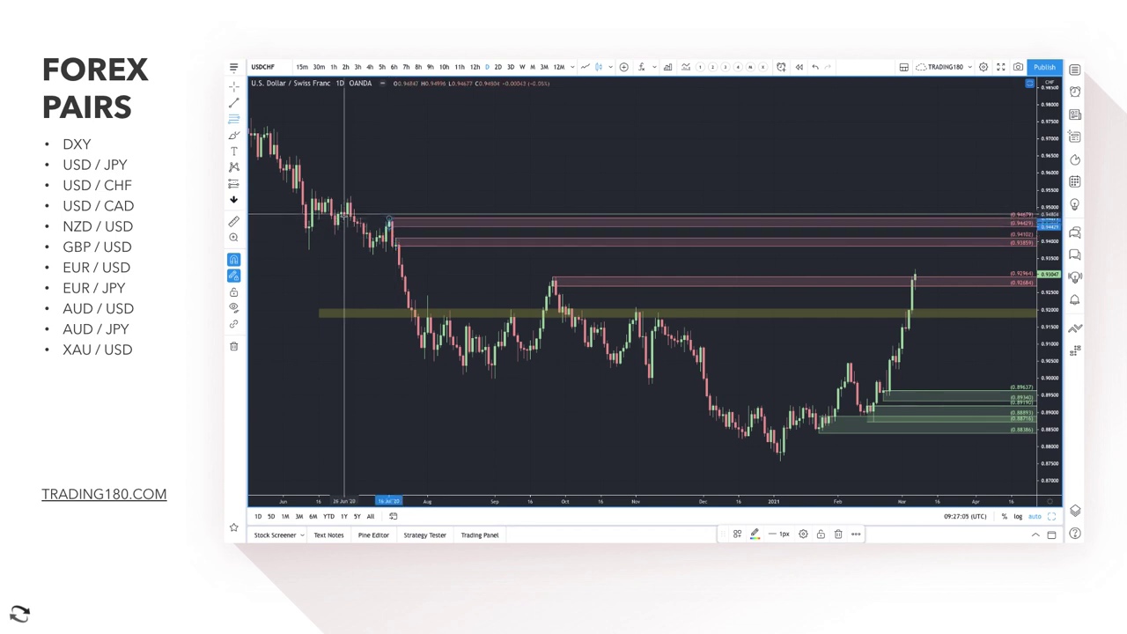
click(346, 214)
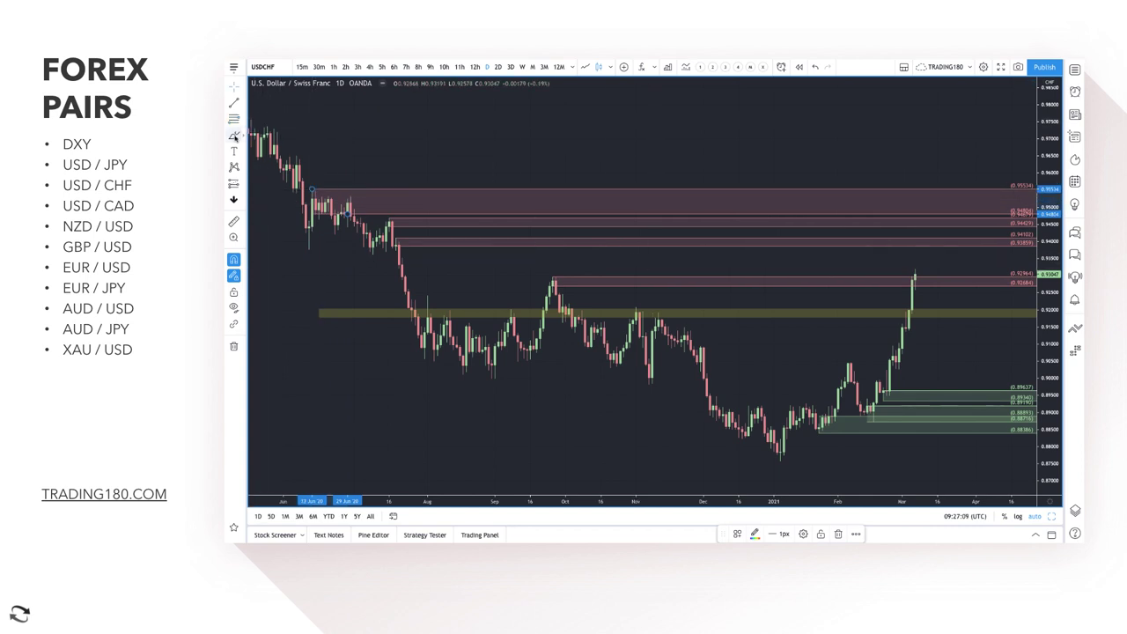
Brush a circle around the latest candles at the 0.92964 supply zone and an arrow falling to the yellow zone
scroll(867, 260, up, 2)
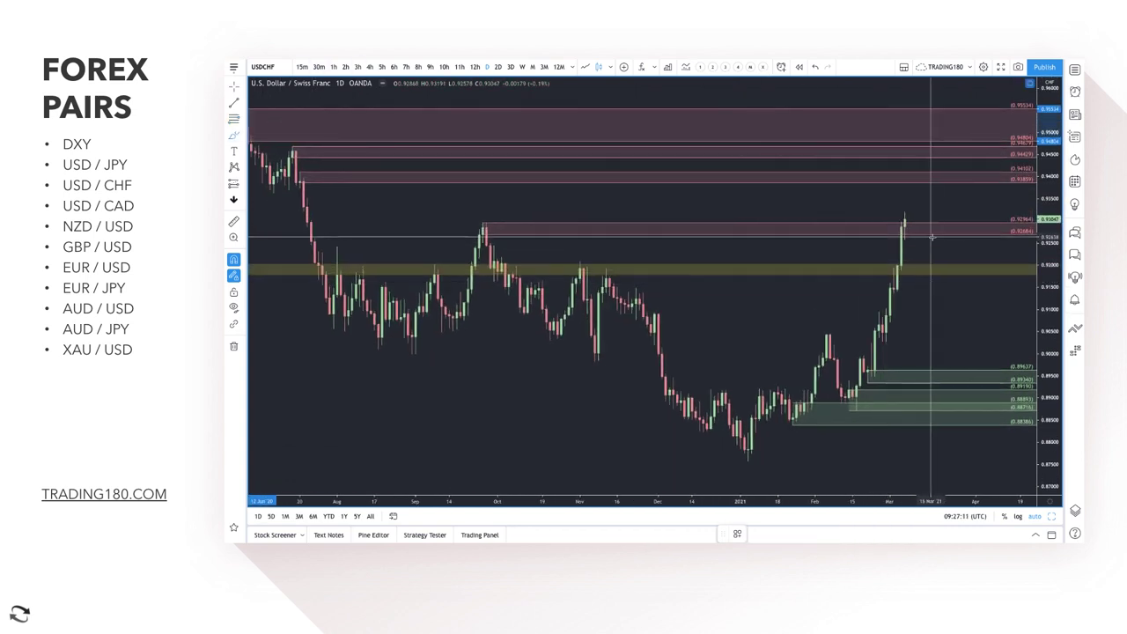
mouse_move(905, 213)
mouse_down()
mouse_move(893, 231)
mouse_move(921, 231)
mouse_move(932, 260)
mouse_up()
Draw a thin zone from 0.91488 to 0.91366 at the 2 March candle on USD/CHF and apply the DEMAND template
click(233, 119)
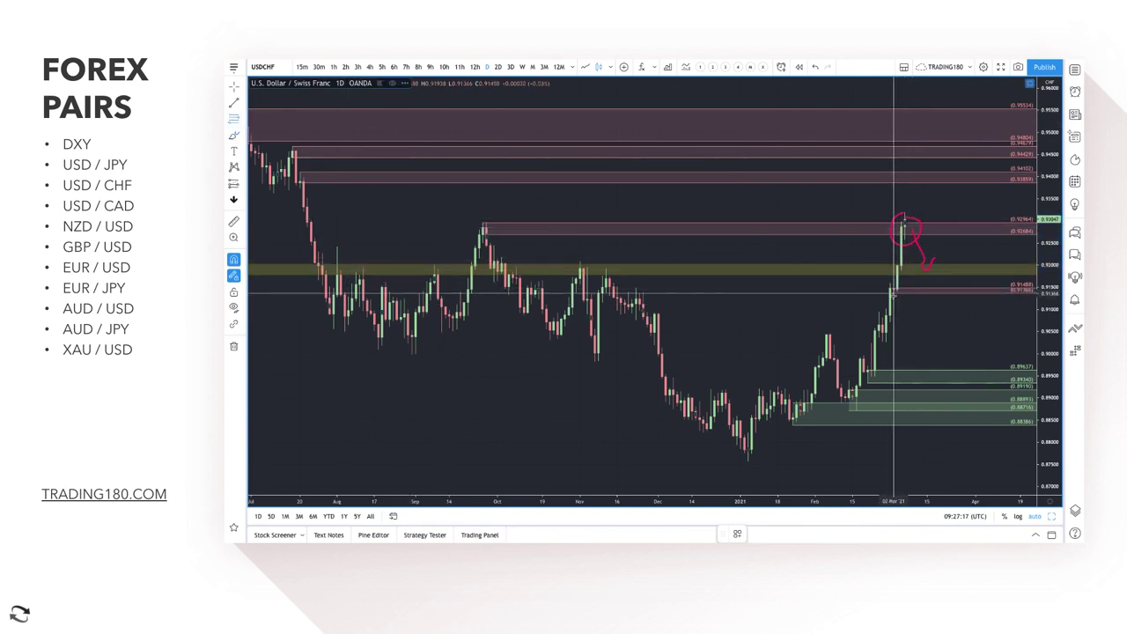
click(737, 533)
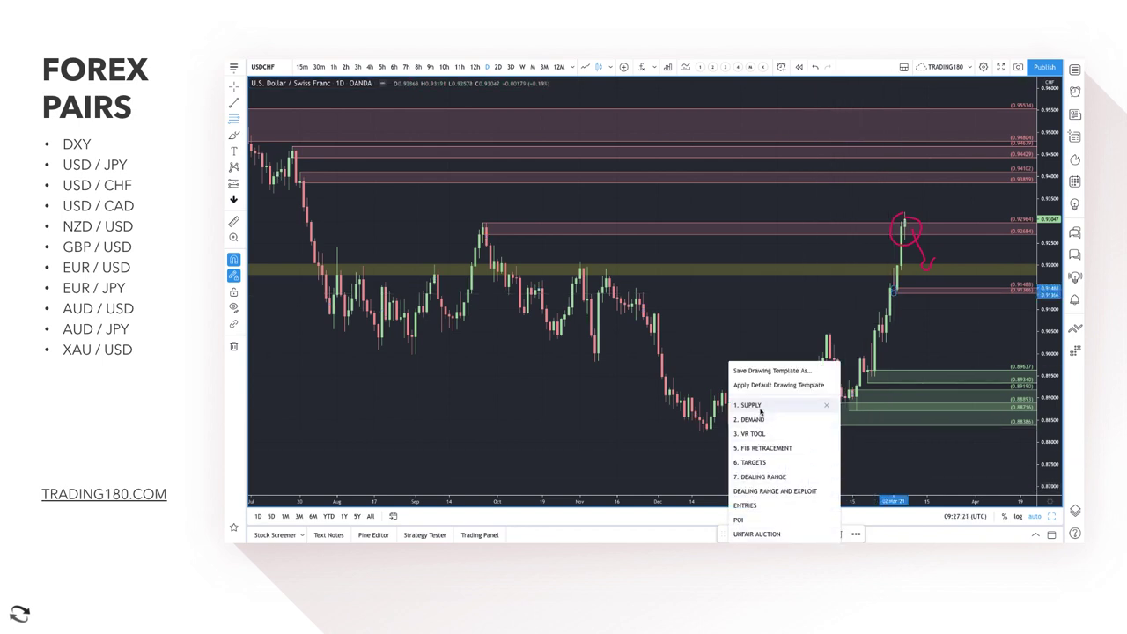
click(759, 419)
Brush a circle where price crosses the yellow zone, the note CPR beside it, and an arrow rising back to the 0.92684 supply zone
scroll(871, 264, up, 2)
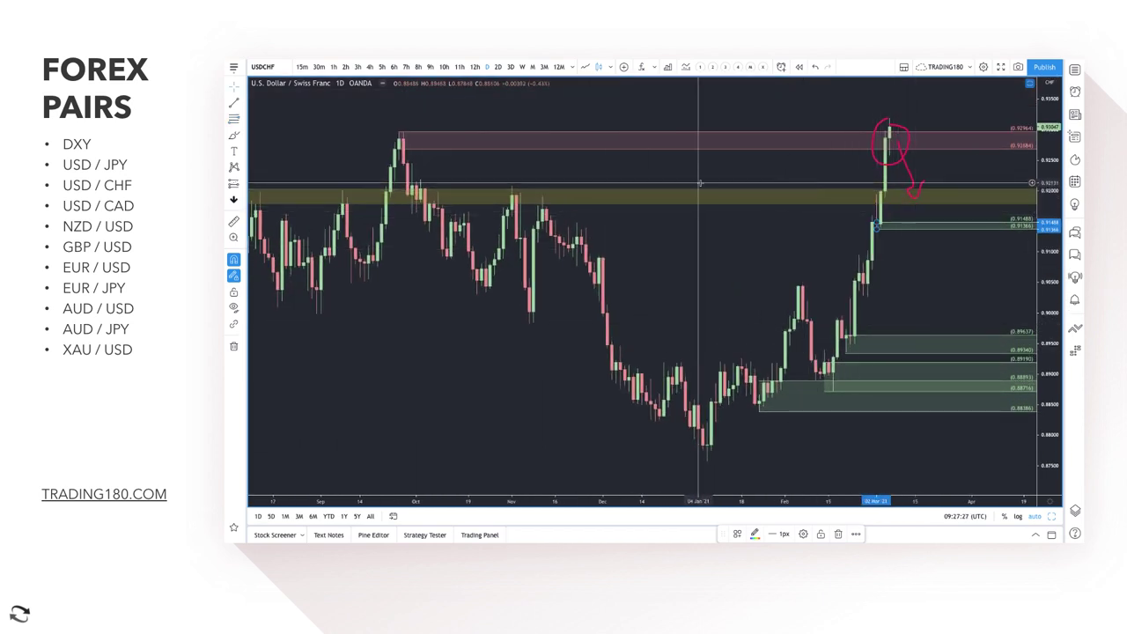
scroll(675, 226, up, 2)
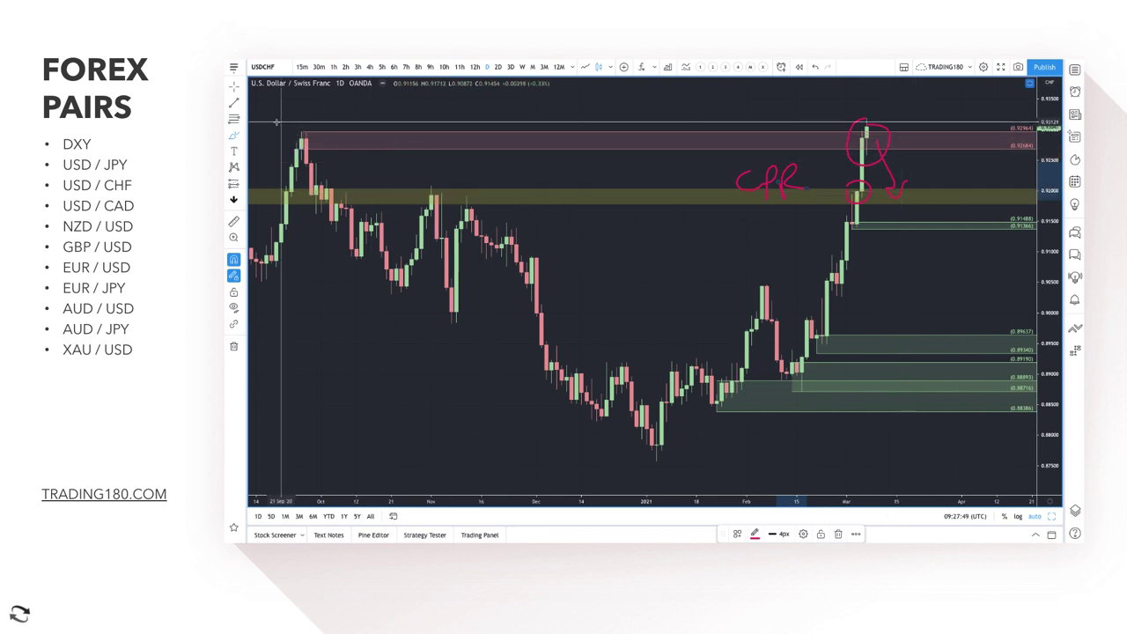
click(242, 136)
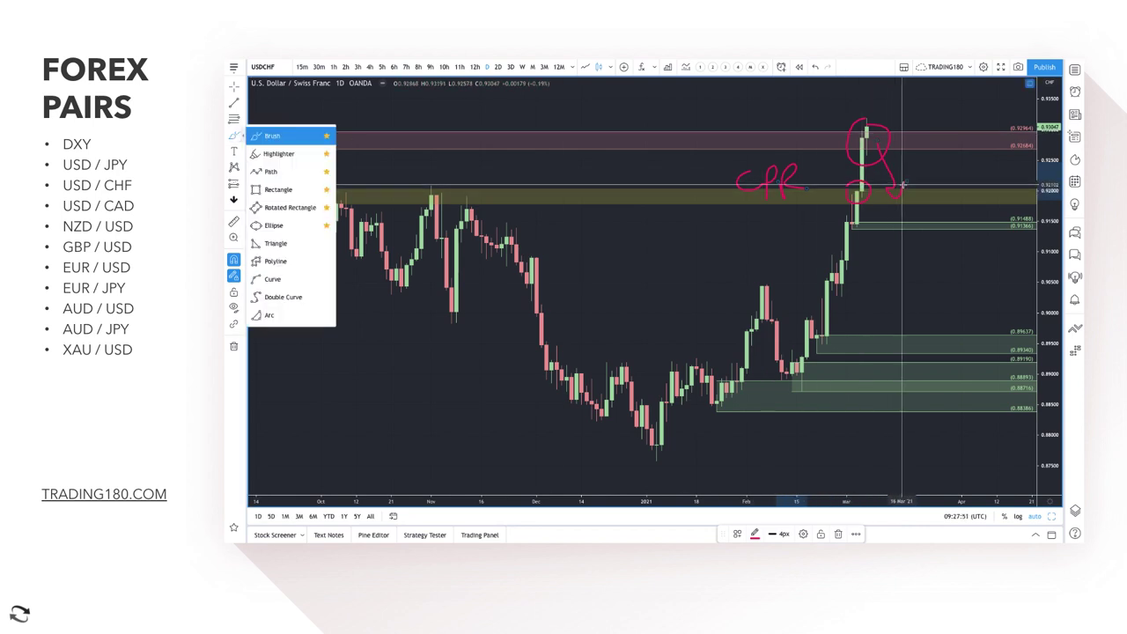
drag(912, 190, 957, 151)
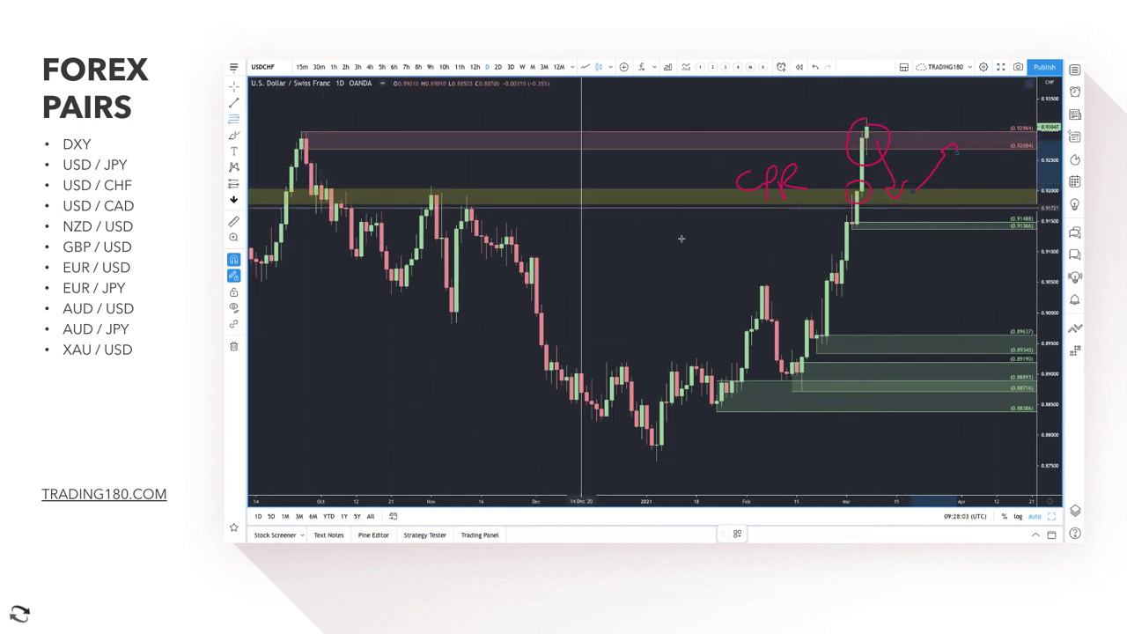
Draw a demand zone from 0.90650 to 0.90270 at the late February base and brush an alternative path below the yellow zone on USD/CHF
drag(837, 273, 840, 296)
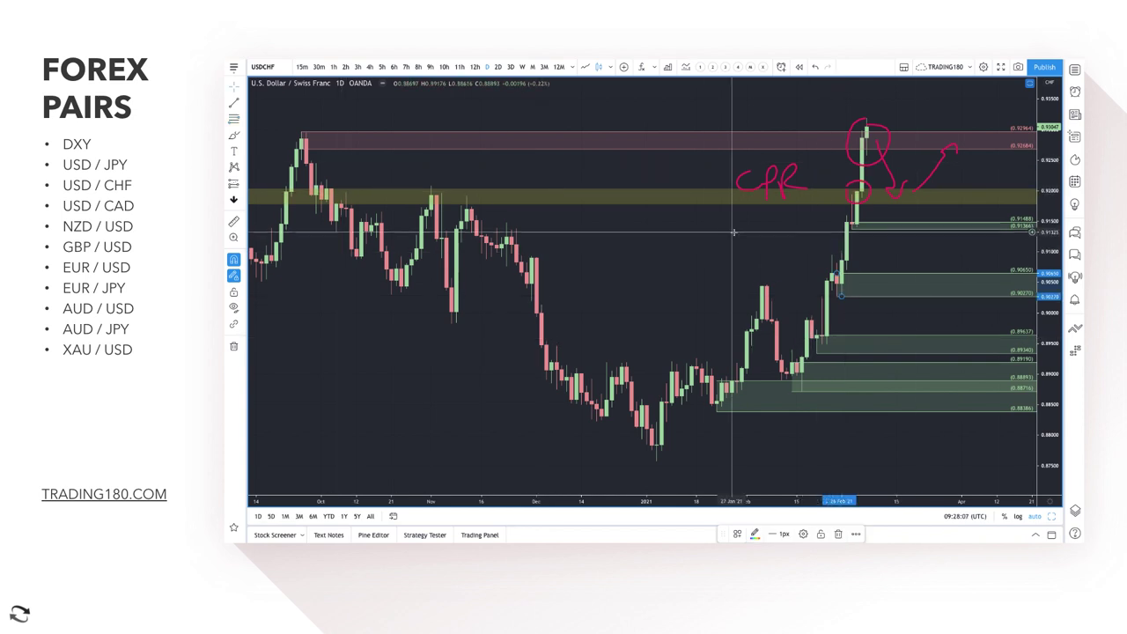
click(235, 135)
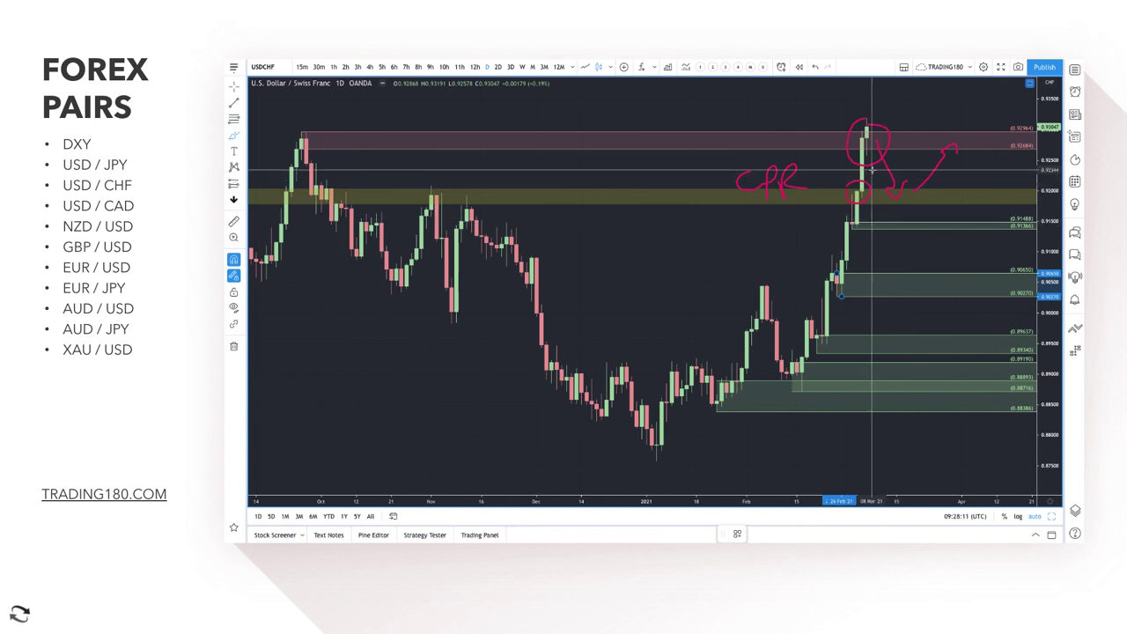
mouse_move(887, 208)
mouse_down()
mouse_move(901, 225)
mouse_move(939, 201)
mouse_move(935, 216)
mouse_up()
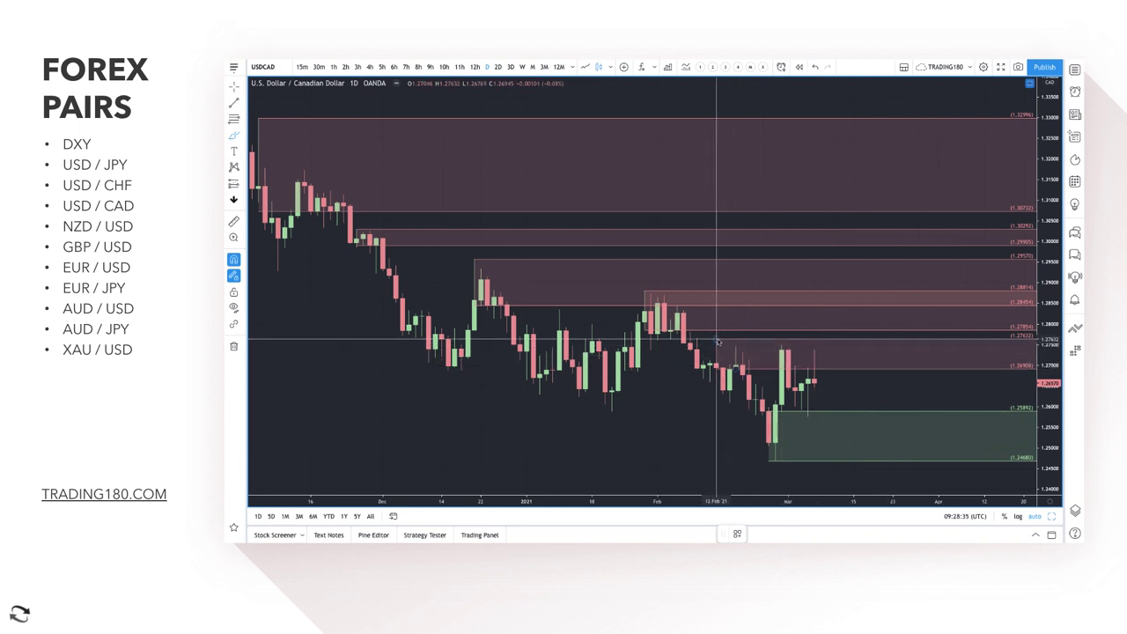
On the USD/CAD chart, brush a zigzag ranging between the 1.27632 supply zone and the 1.25892 demand zone
drag(717, 341, 789, 447)
drag(792, 356, 806, 398)
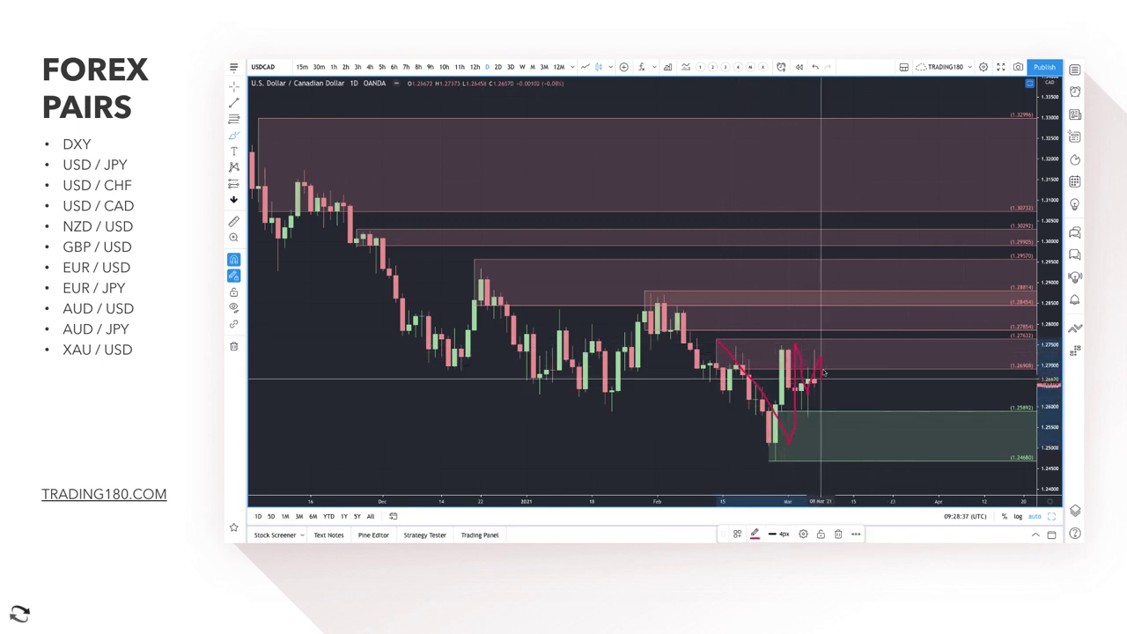
mouse_move(859, 427)
mouse_down()
mouse_move(876, 401)
mouse_move(893, 438)
mouse_move(958, 407)
mouse_move(959, 433)
mouse_up()
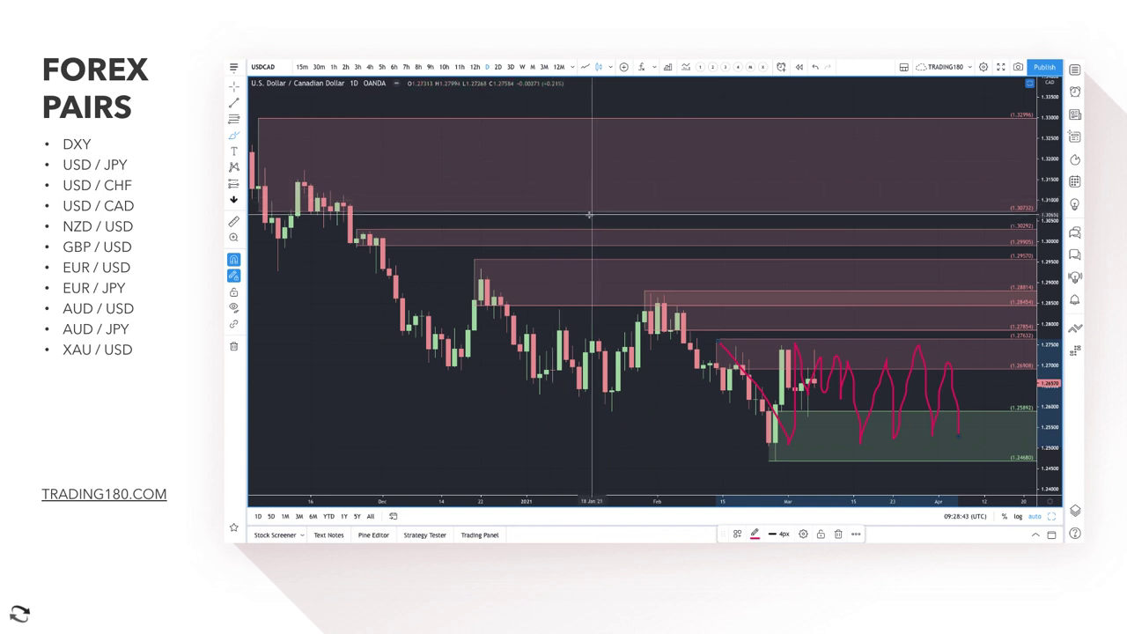
Brush a sample ranging zigzag in the highest USD/CAD supply zone, and undo all brush strokes on the chart
mouse_move(565, 207)
mouse_down()
mouse_move(576, 152)
mouse_move(621, 166)
mouse_move(659, 212)
mouse_move(801, 198)
mouse_up()
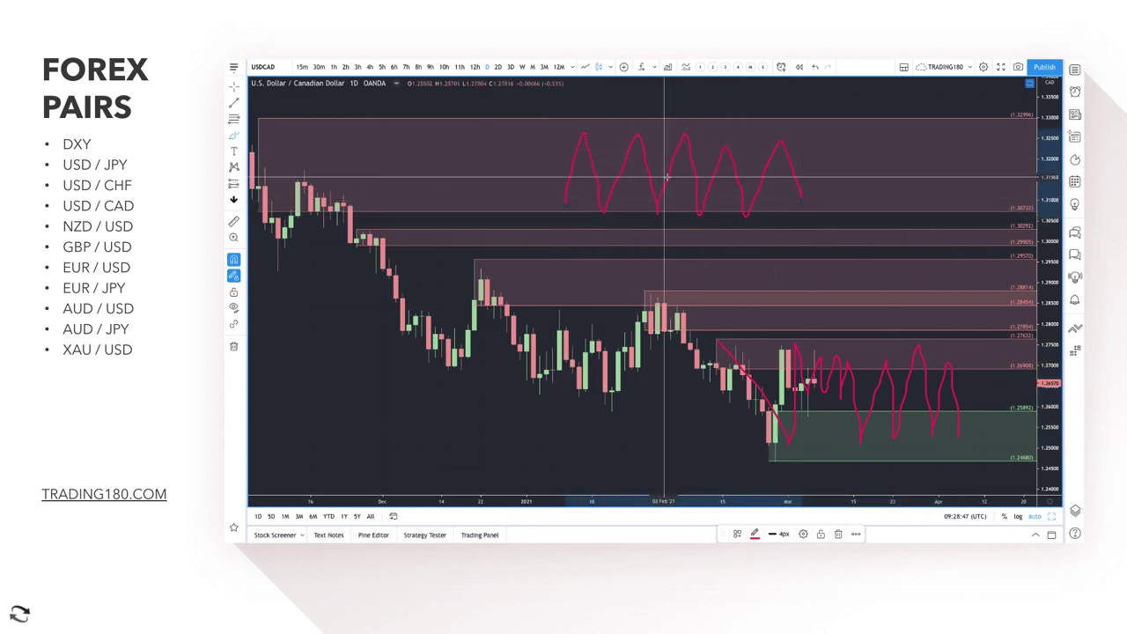
key(ctrl+z)
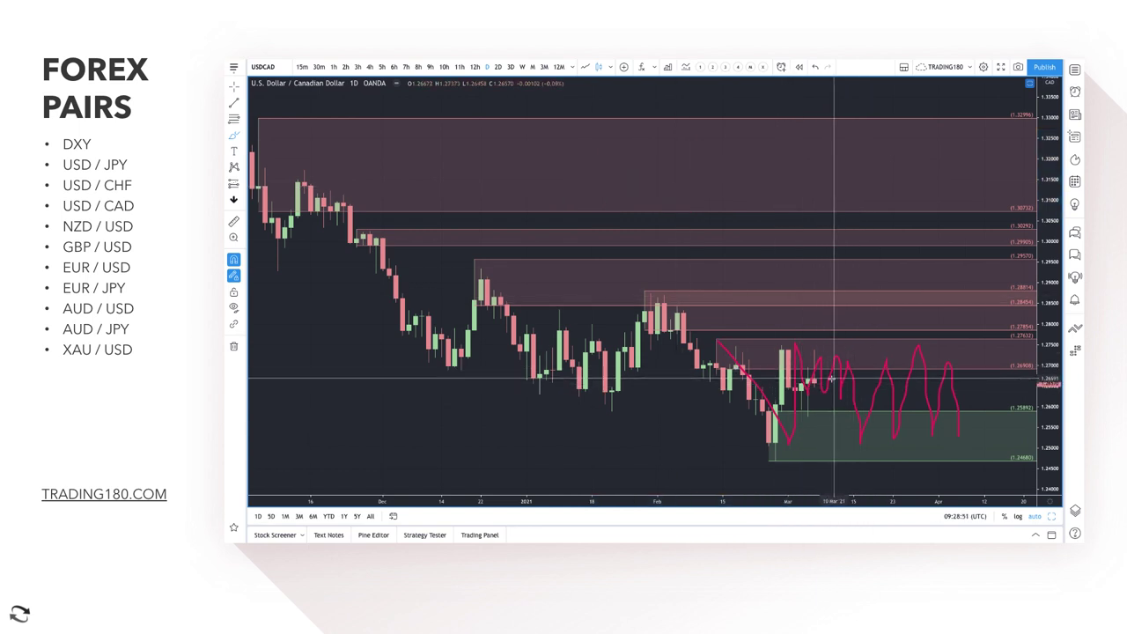
key(ctrl+z)
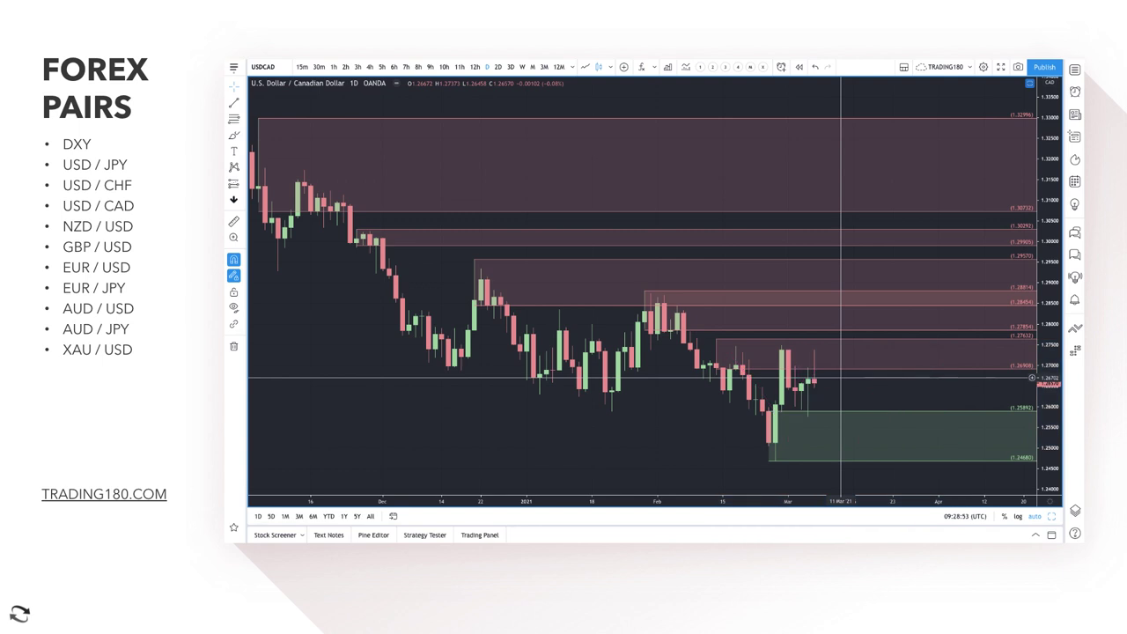
Brush two USD/CAD scenarios: a dip into the 1.25892 demand zone rebounding to supply, and a rise into the 1.29570 supply zone turning down
click(232, 137)
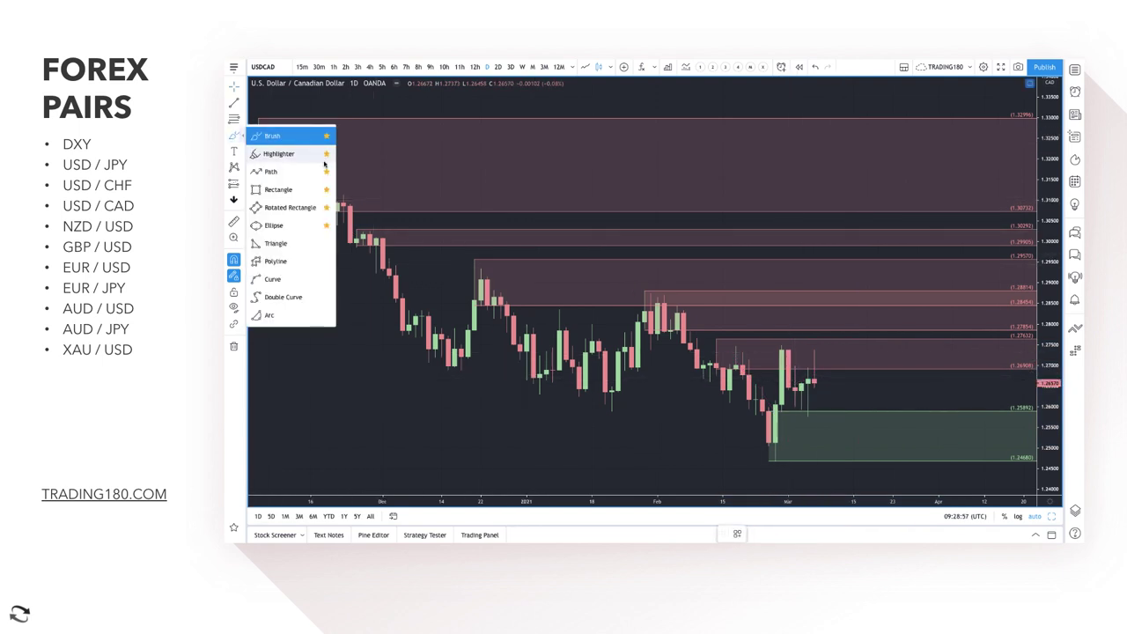
click(273, 136)
scroll(830, 326, up, 5)
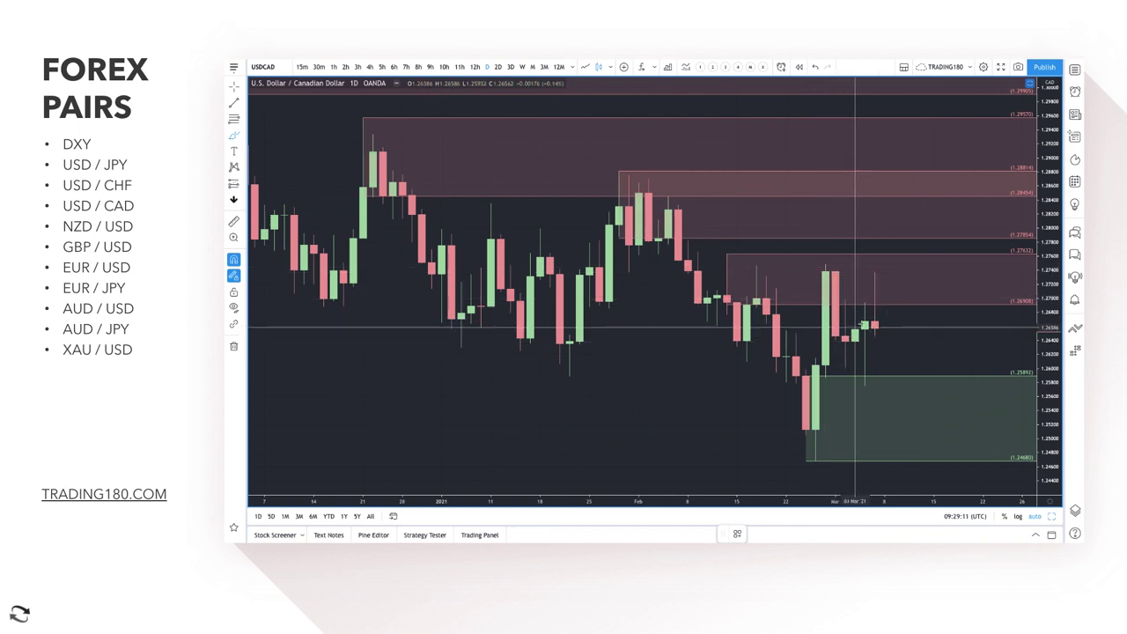
scroll(738, 317, down, 2)
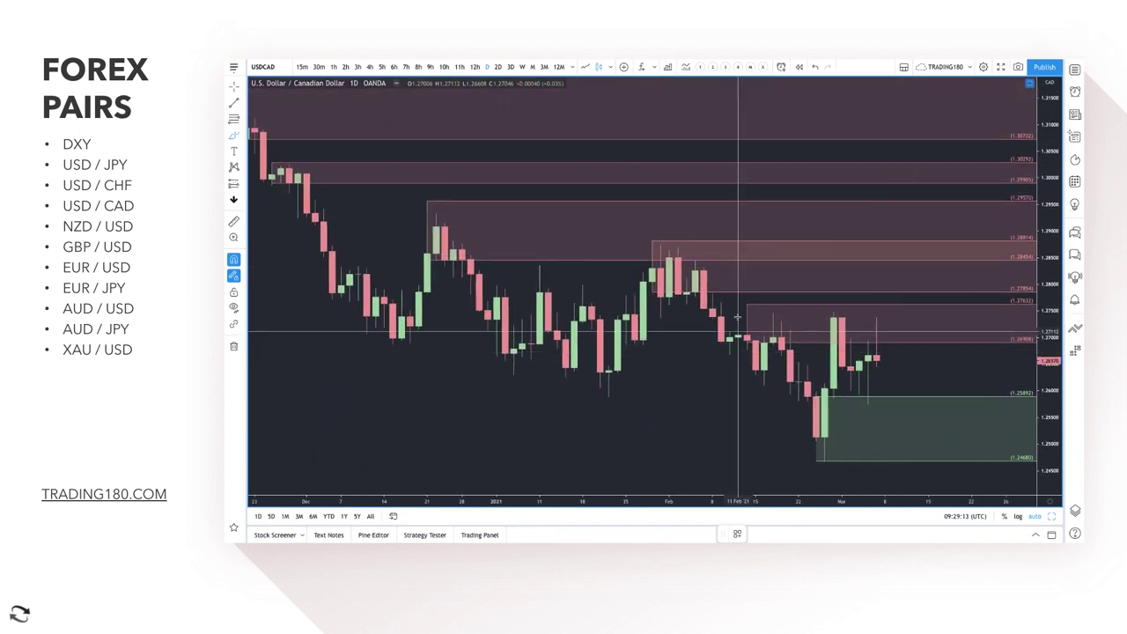
mouse_move(877, 317)
mouse_down()
mouse_move(915, 423)
mouse_move(967, 344)
mouse_up()
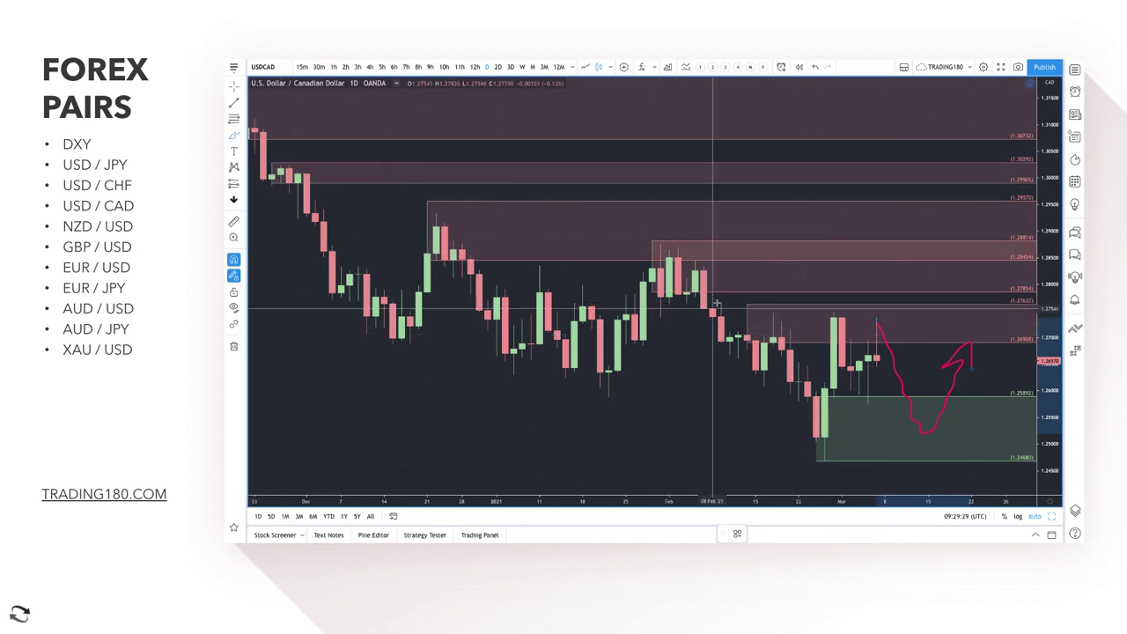
mouse_move(884, 319)
mouse_down()
mouse_move(927, 222)
mouse_move(1004, 312)
mouse_up()
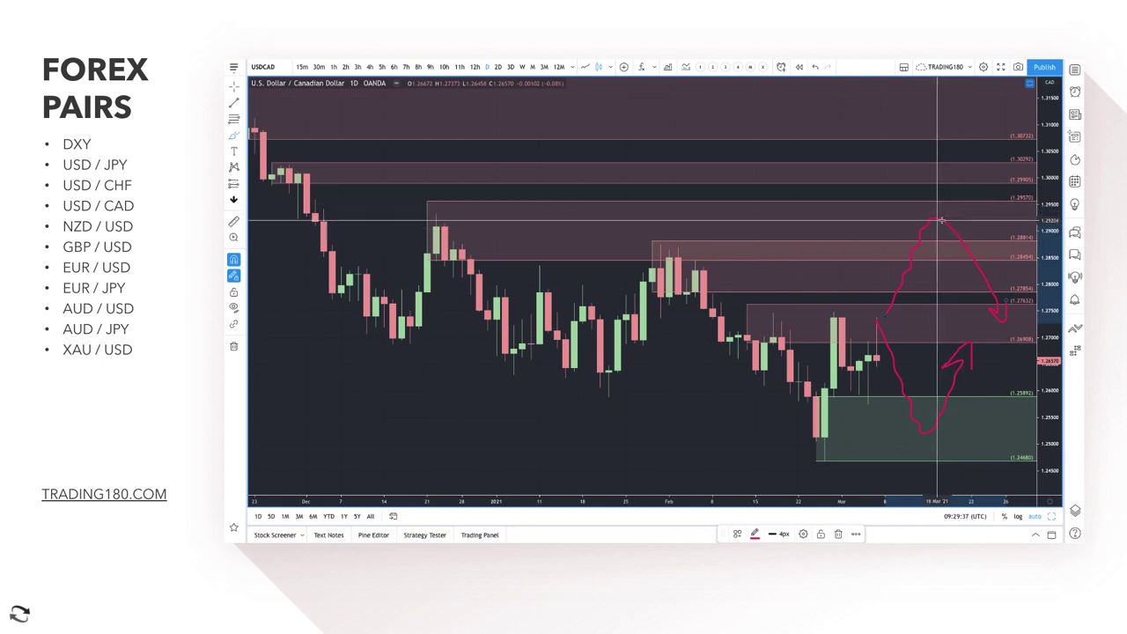
drag(940, 214, 937, 216)
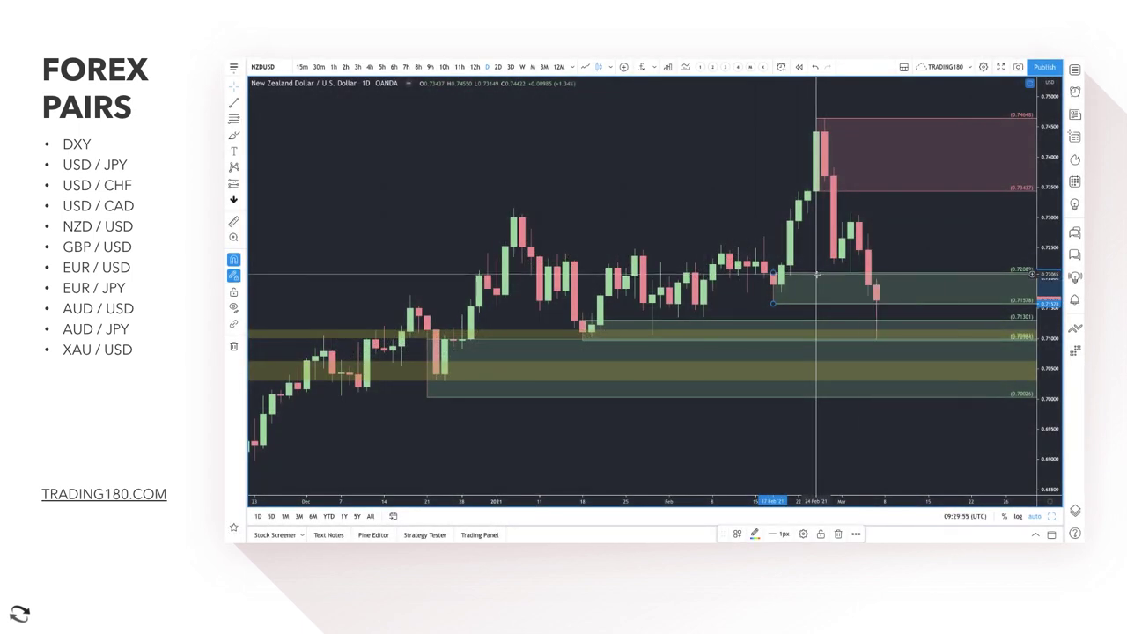
On NZD/USD, delete the broken demand zone ending at 0.71578 and draw a SUPPLY-template zone from 0.73072 to 0.72654 at the early March high
key(Delete)
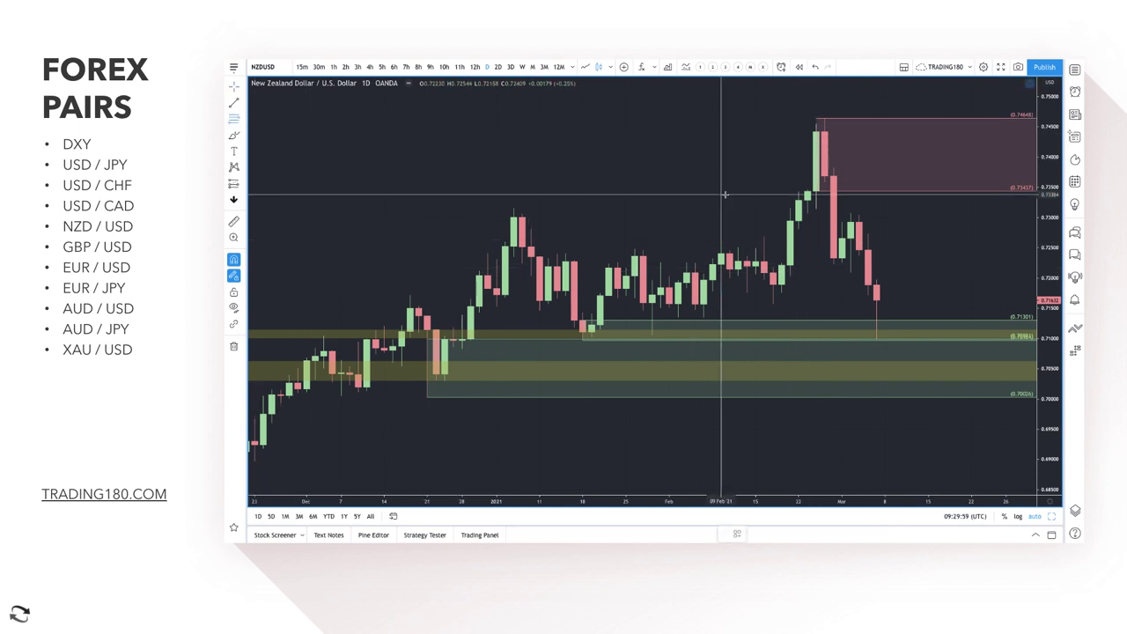
drag(853, 237, 855, 216)
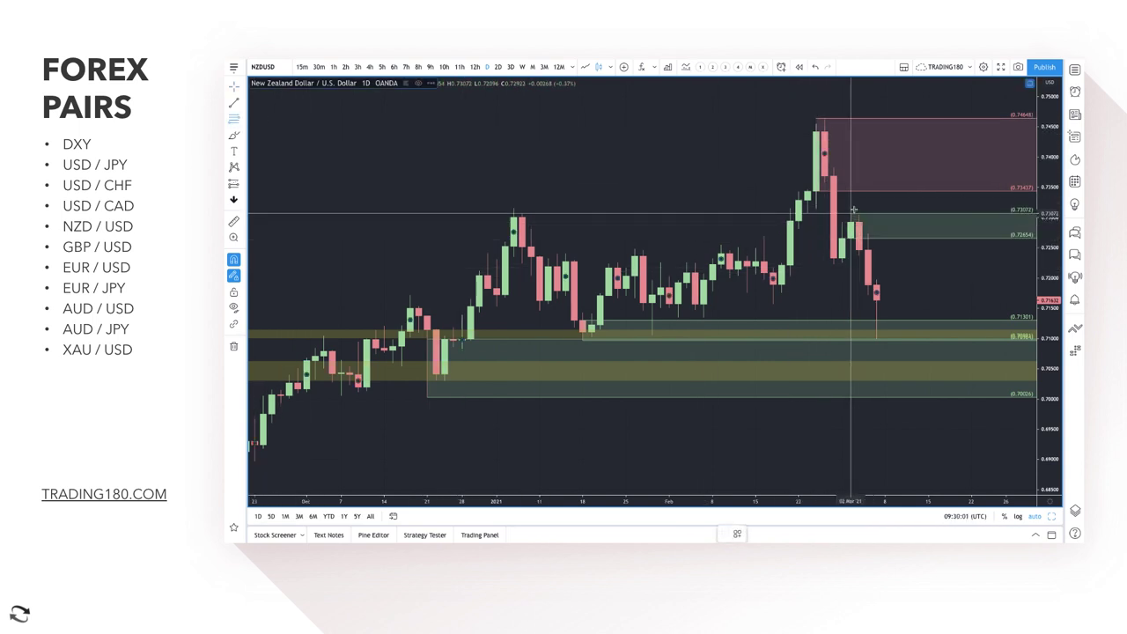
click(853, 212)
click(737, 534)
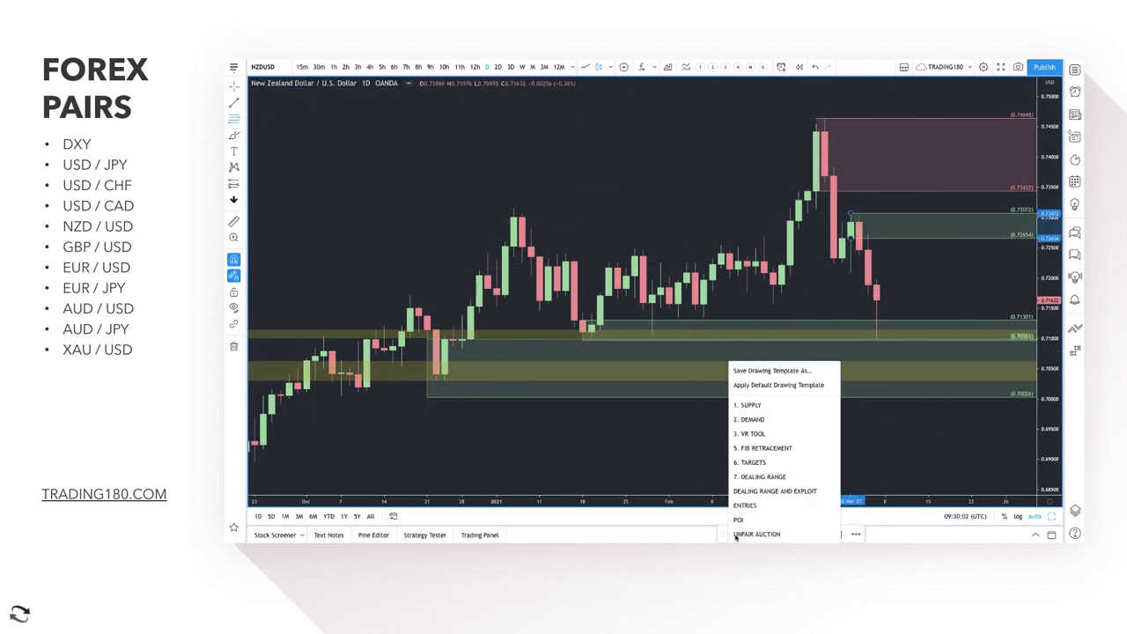
click(763, 407)
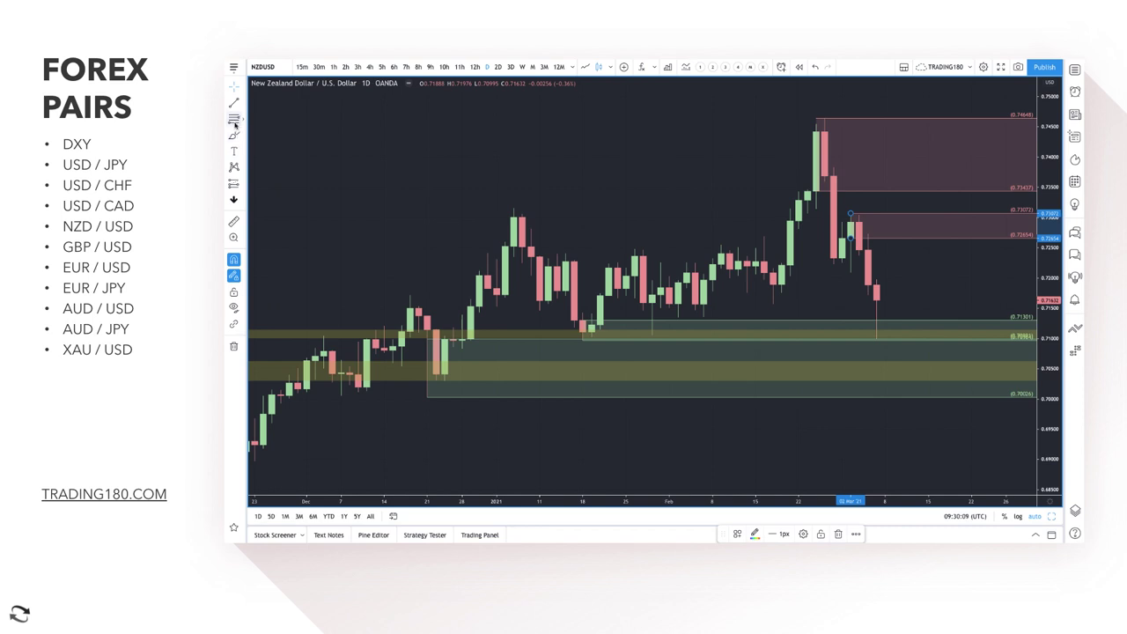
Brush circles around the three December price reactions at the upper yellow zone on NZD/USD
scroll(538, 327, down, 5)
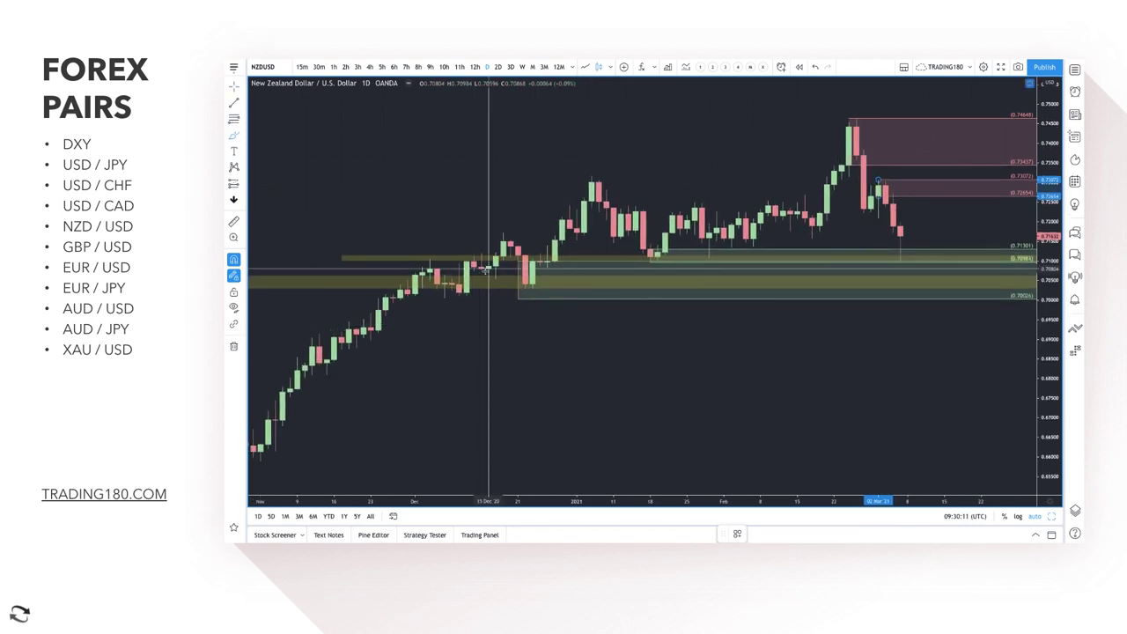
drag(431, 246, 471, 240)
mouse_move(553, 247)
mouse_down()
mouse_move(536, 255)
mouse_move(558, 254)
mouse_up()
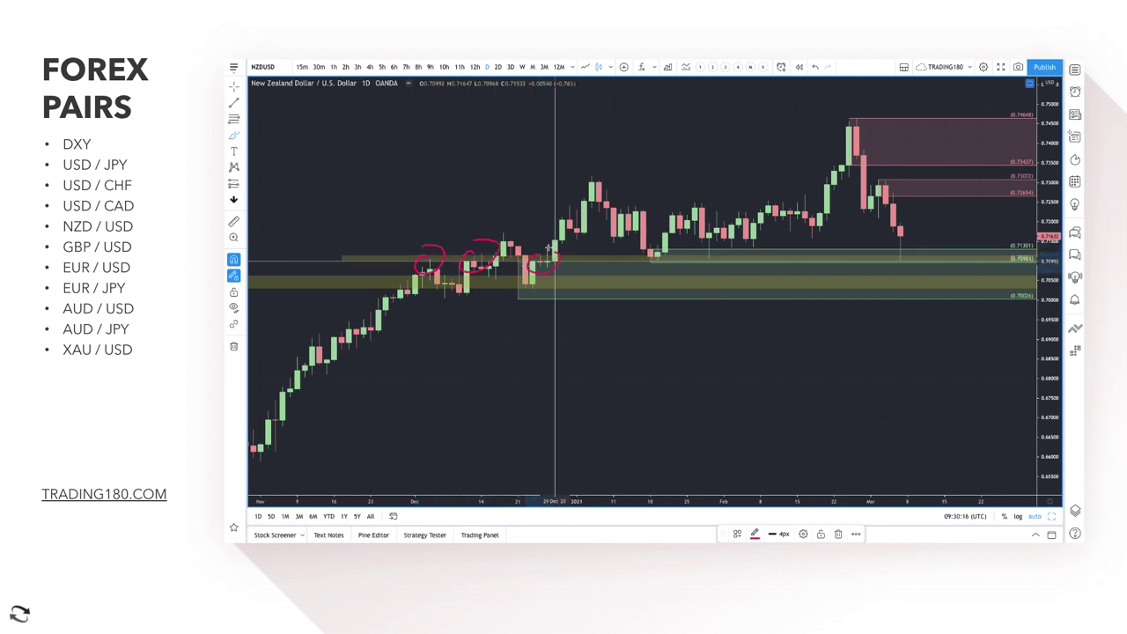
On NZD/USD, brush circles around the two late January reactions and a rise from the latest low into both supply zones turning down
drag(651, 249, 715, 250)
scroll(897, 281, up, 2)
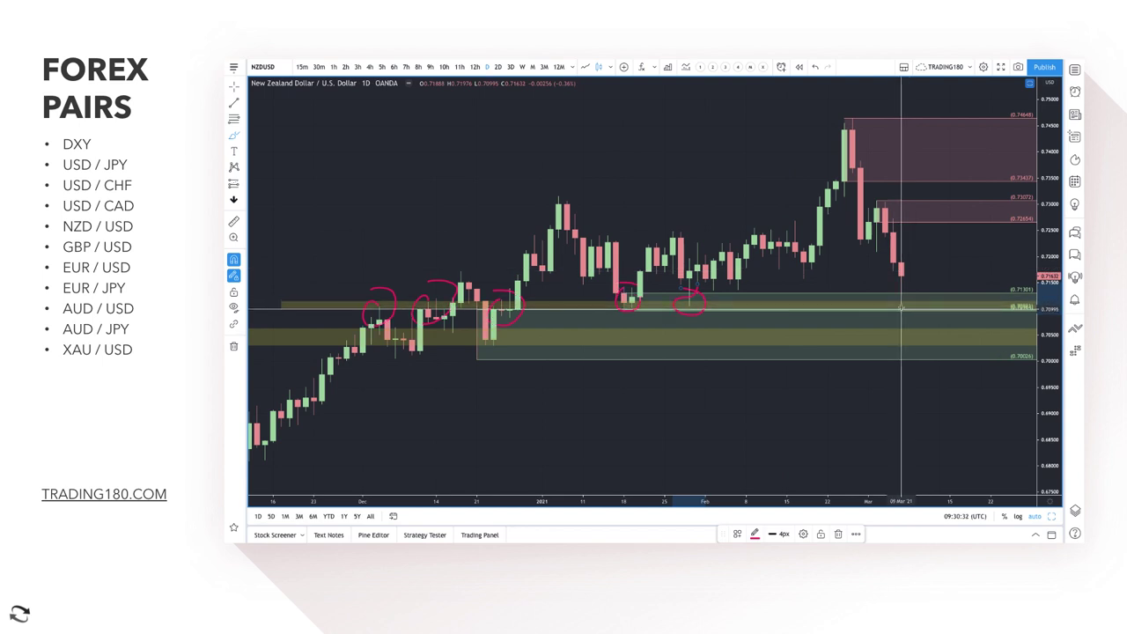
mouse_move(899, 306)
mouse_down()
mouse_move(951, 141)
mouse_move(977, 235)
mouse_move(964, 264)
mouse_move(979, 264)
mouse_up()
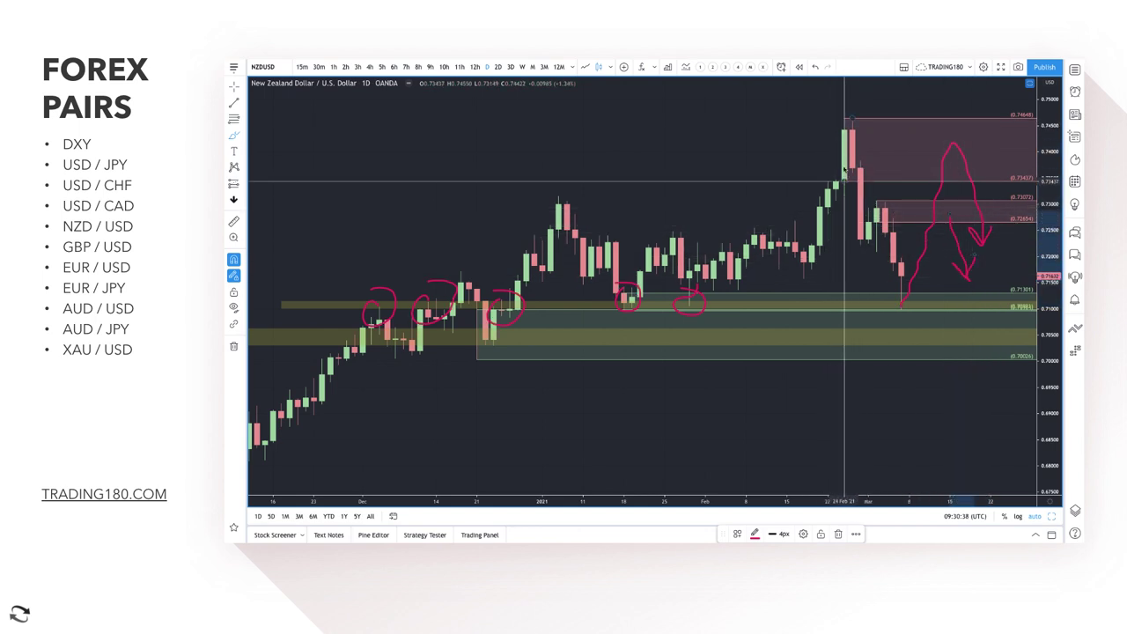
drag(951, 215, 958, 206)
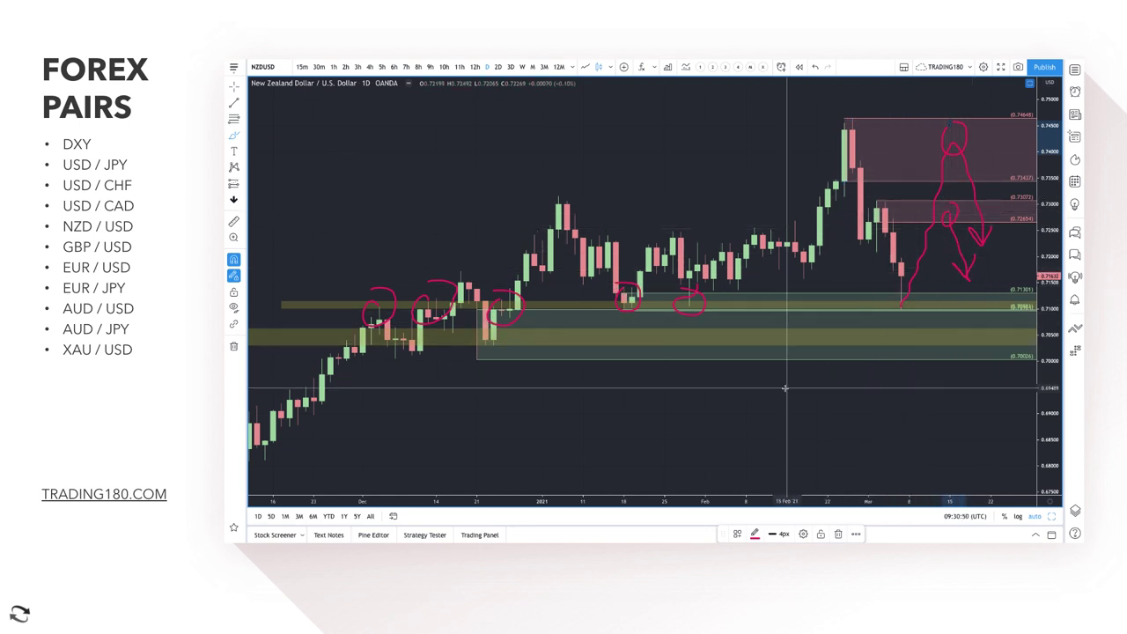
scroll(784, 388, down, 3)
scroll(784, 346, up, 3)
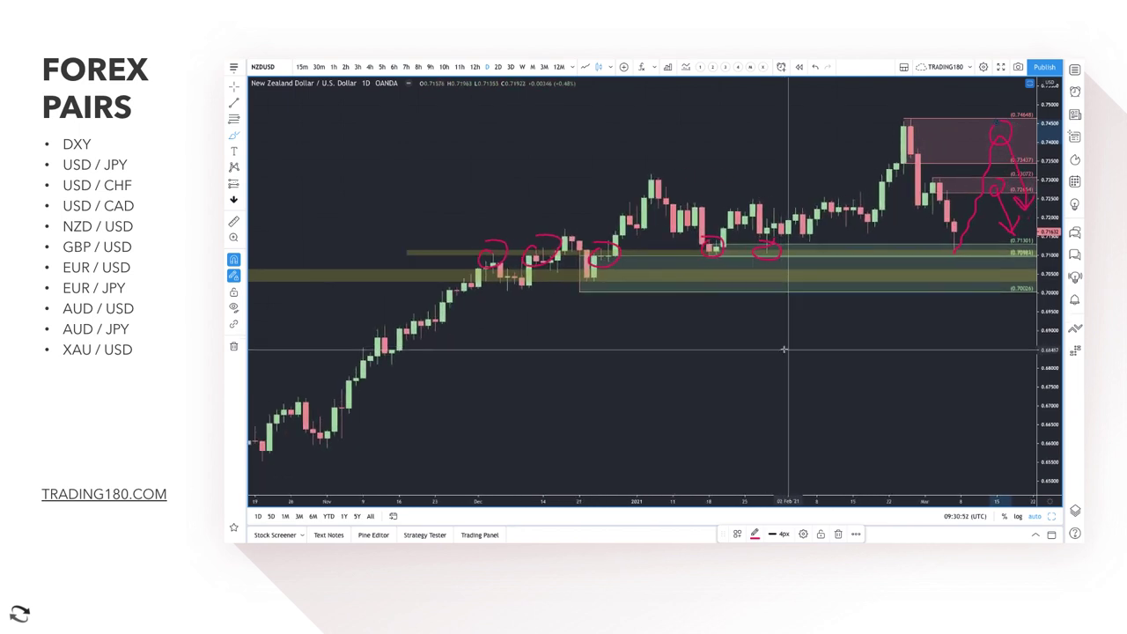
scroll(924, 215, up, 3)
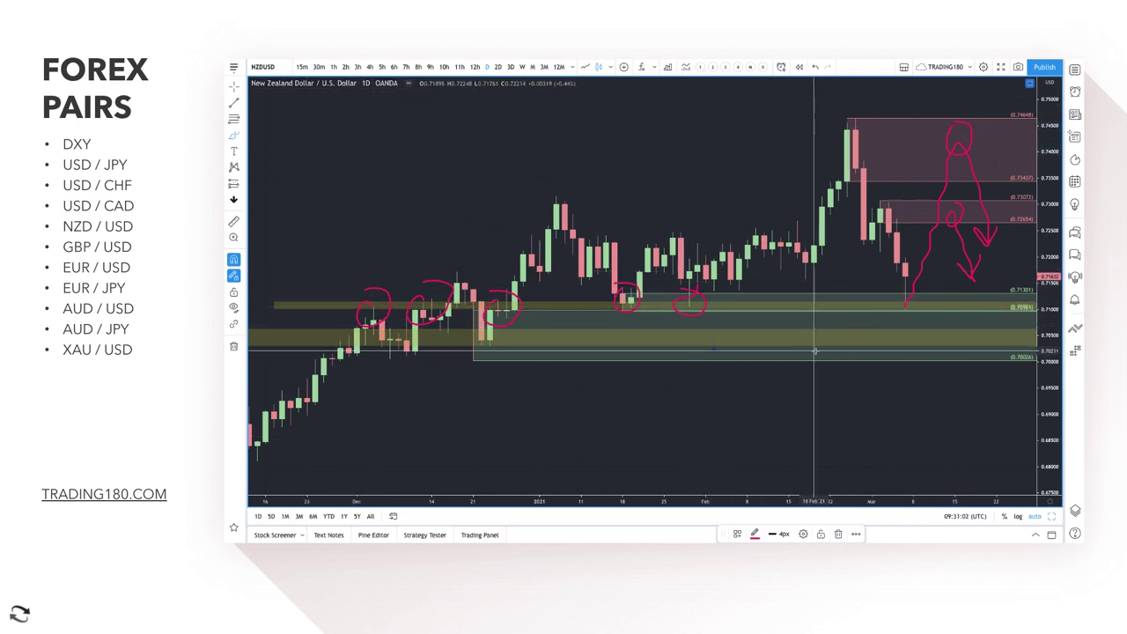
mouse_move(907, 318)
mouse_down()
mouse_move(891, 348)
mouse_move(935, 352)
mouse_move(913, 356)
mouse_move(946, 312)
mouse_move(970, 310)
mouse_up()
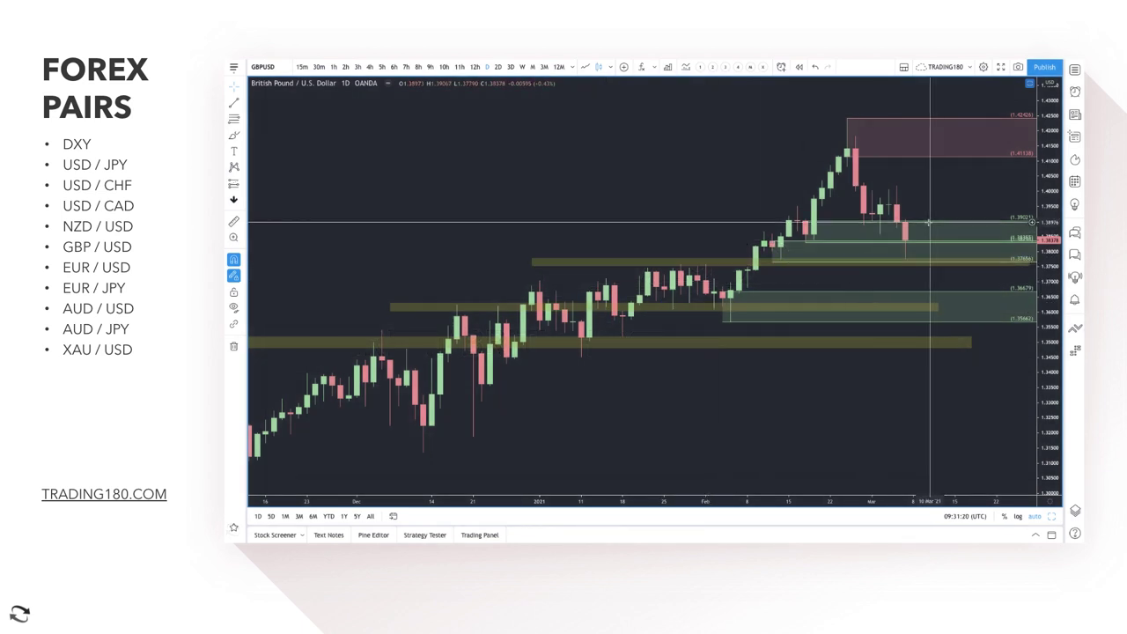
Switch to the GBP/USD daily chart and delete the broken demand zone starting at 1.39021
key(Delete)
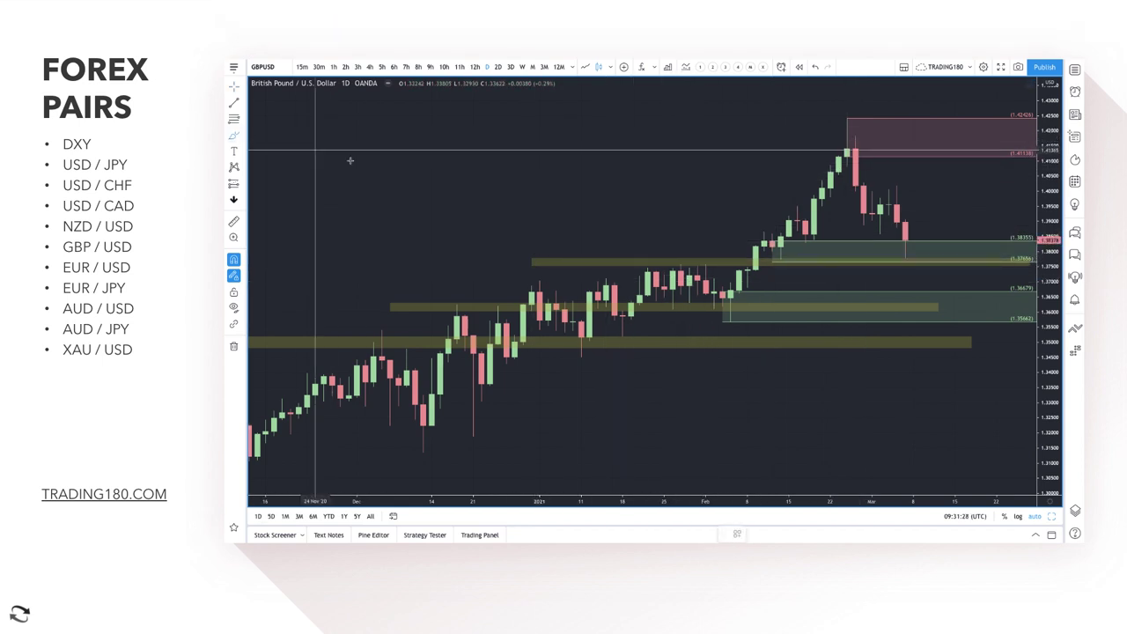
Brush a sample arrow along the GBP/USD uptrend from autumn to the February high, and undo it
scroll(623, 401, down, 1)
scroll(623, 401, down, 3)
mouse_move(588, 414)
mouse_down()
mouse_move(931, 171)
mouse_move(929, 146)
mouse_up()
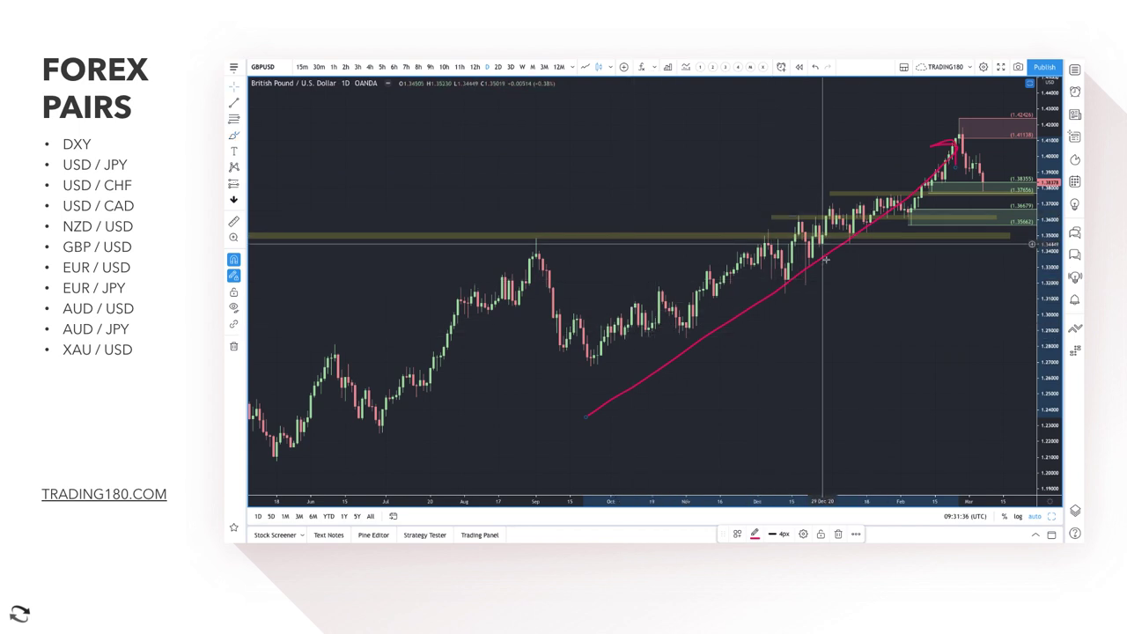
key(ctrl+z)
scroll(829, 253, up, 5)
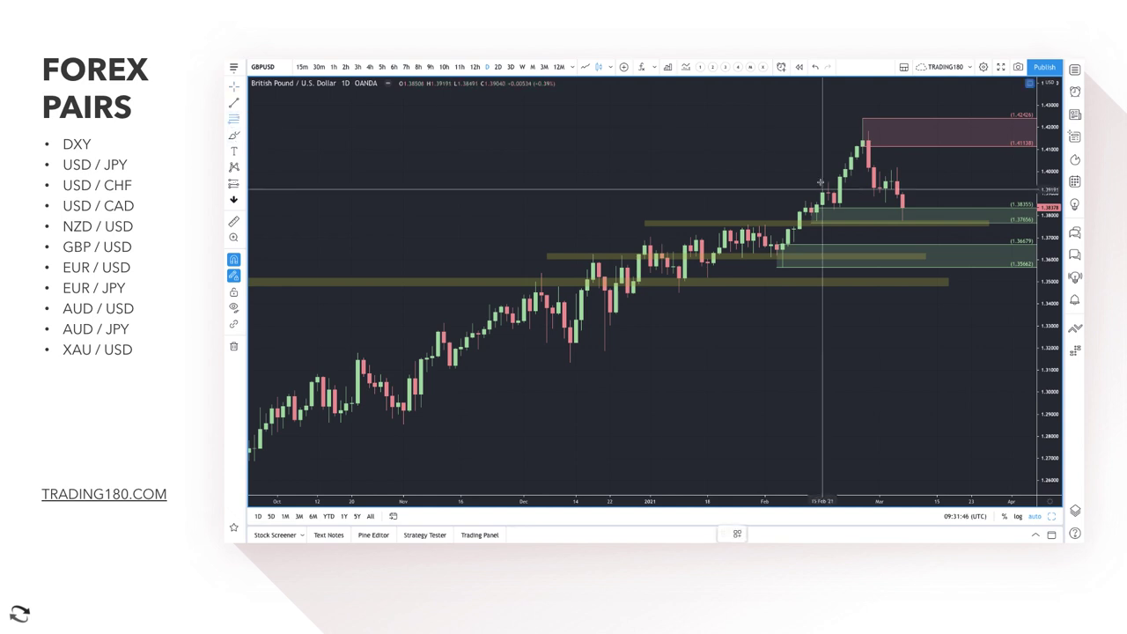
Draw a supply zone from 1.40174 to 1.39548 at the early March high on GBP/USD
drag(892, 180, 896, 167)
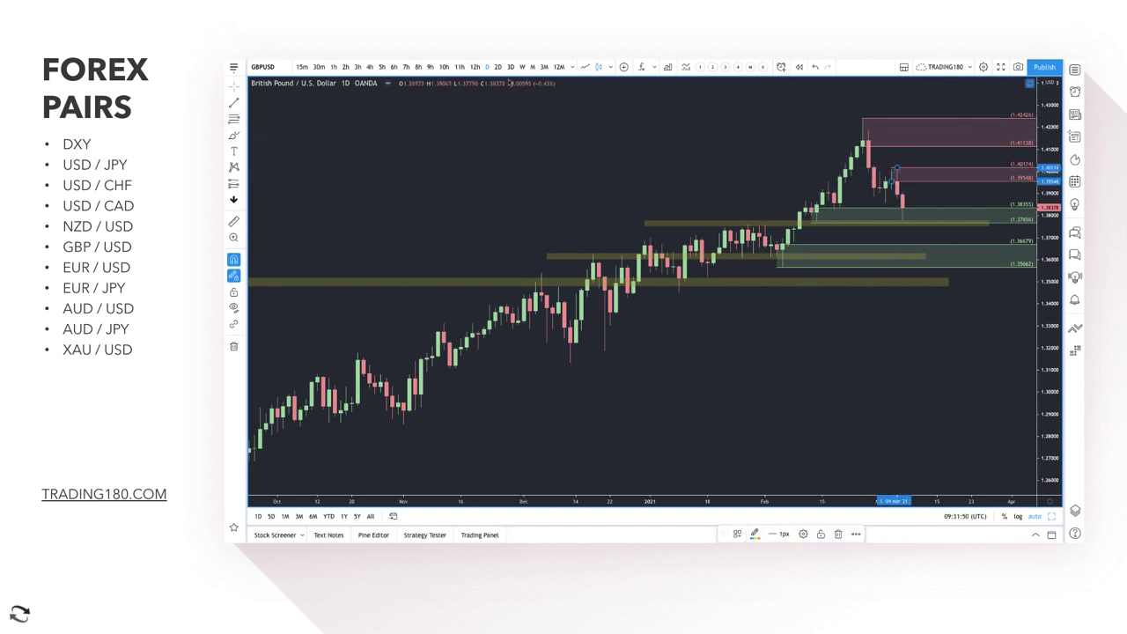
Switch to the Guardian business live article on the UK budget and read its UK economy and services PMI sections
mouse_move(501, 58)
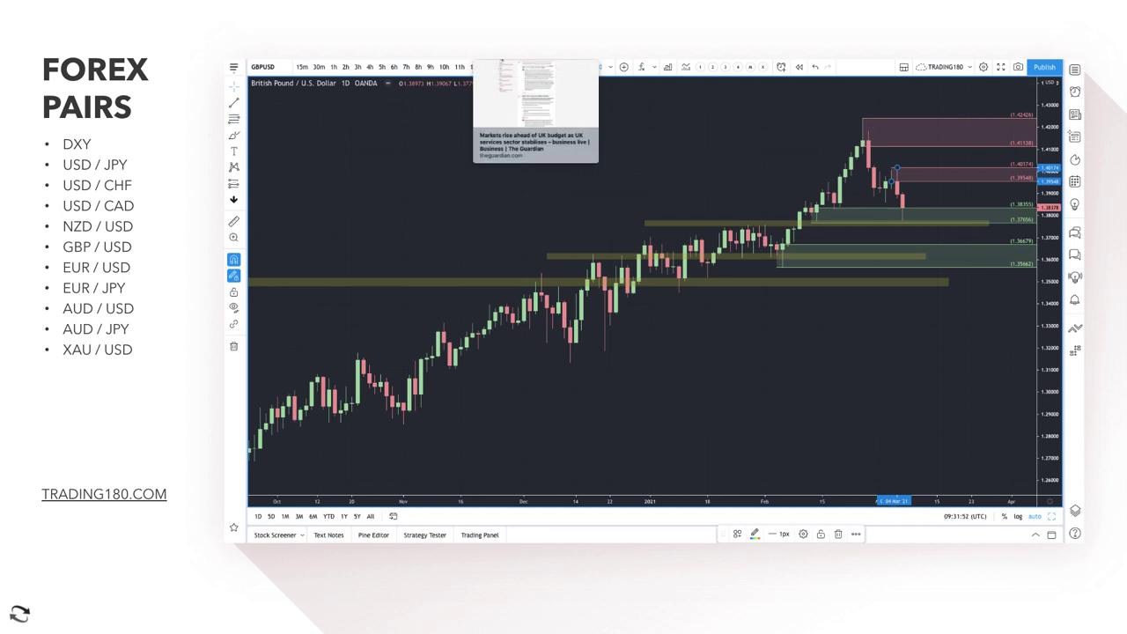
click(501, 58)
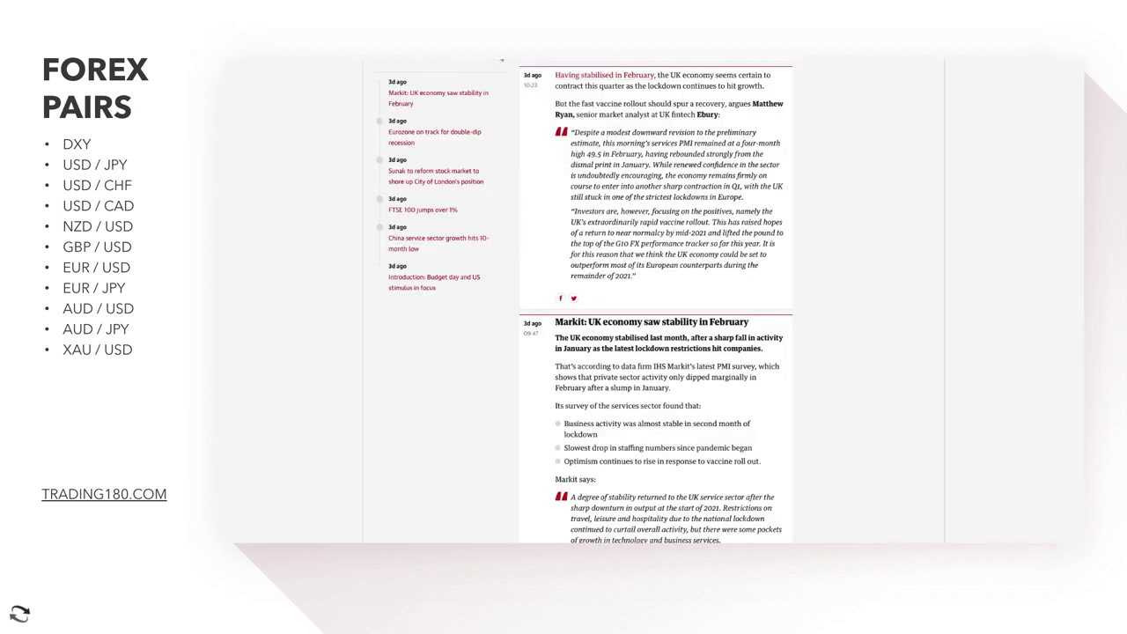
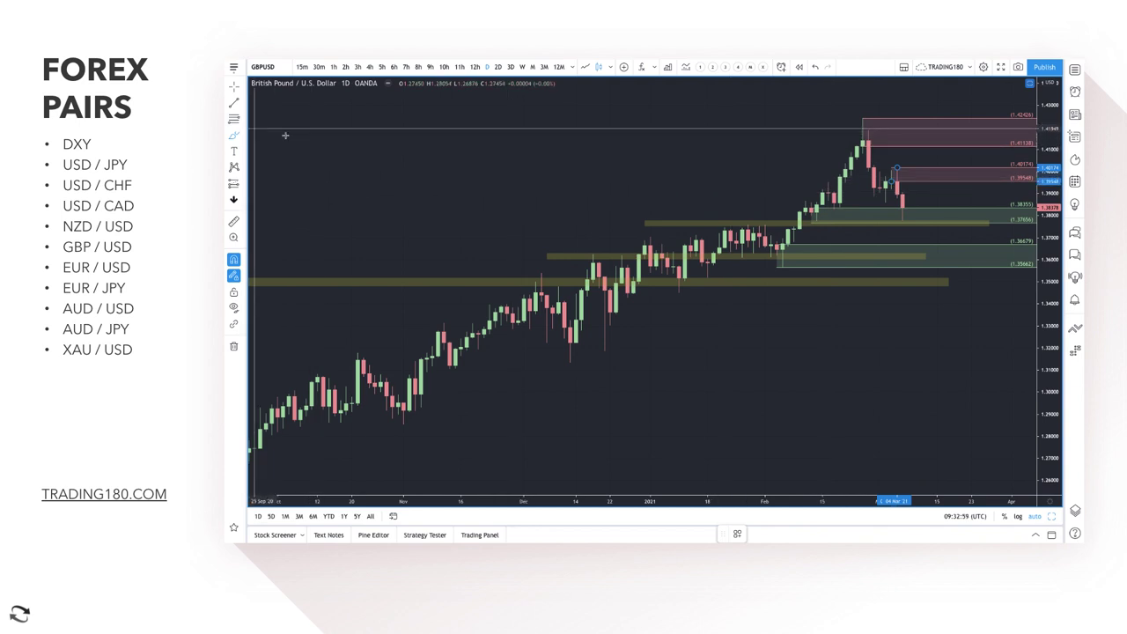
Brush two GBP/USD scenarios: a rise into the 1.41138 supply zone turning down, and a circled bounce upward from the 1.36679 demand zone
click(235, 136)
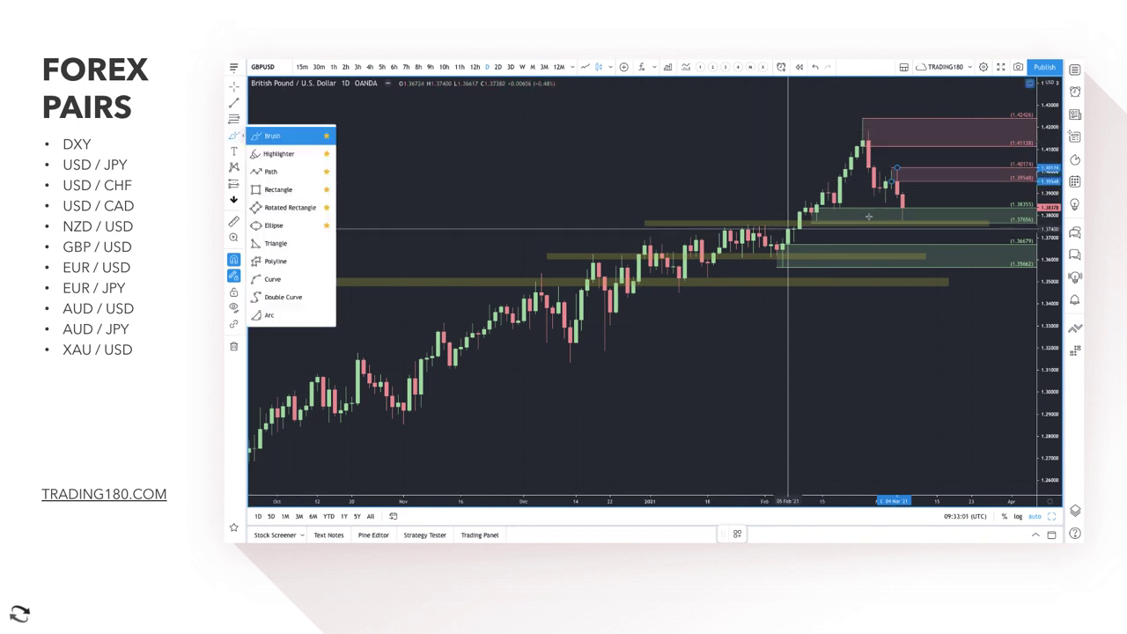
mouse_move(902, 218)
mouse_down()
mouse_move(945, 131)
mouse_move(958, 129)
mouse_move(988, 181)
mouse_up()
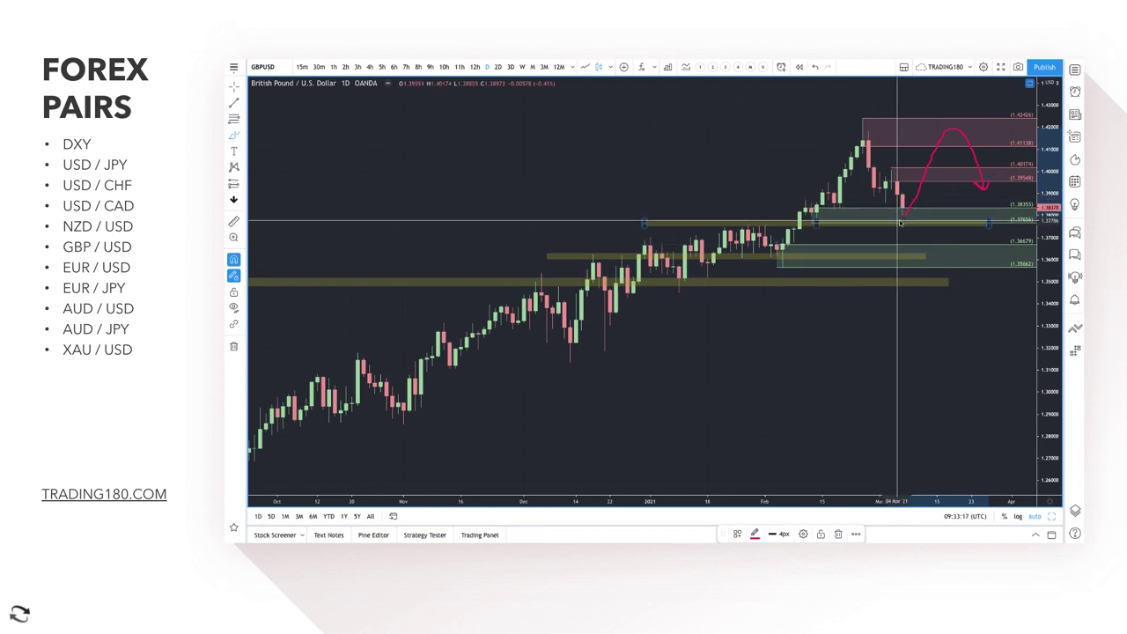
scroll(926, 180, up, 3)
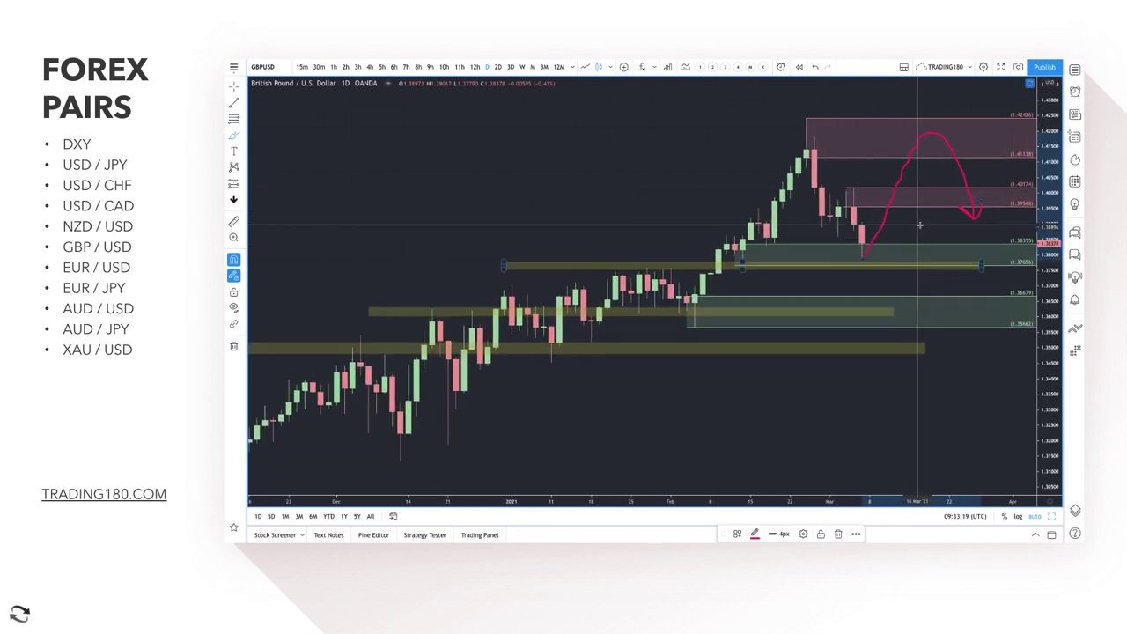
mouse_move(892, 299)
mouse_down()
mouse_move(875, 314)
mouse_move(938, 256)
mouse_move(943, 273)
mouse_up()
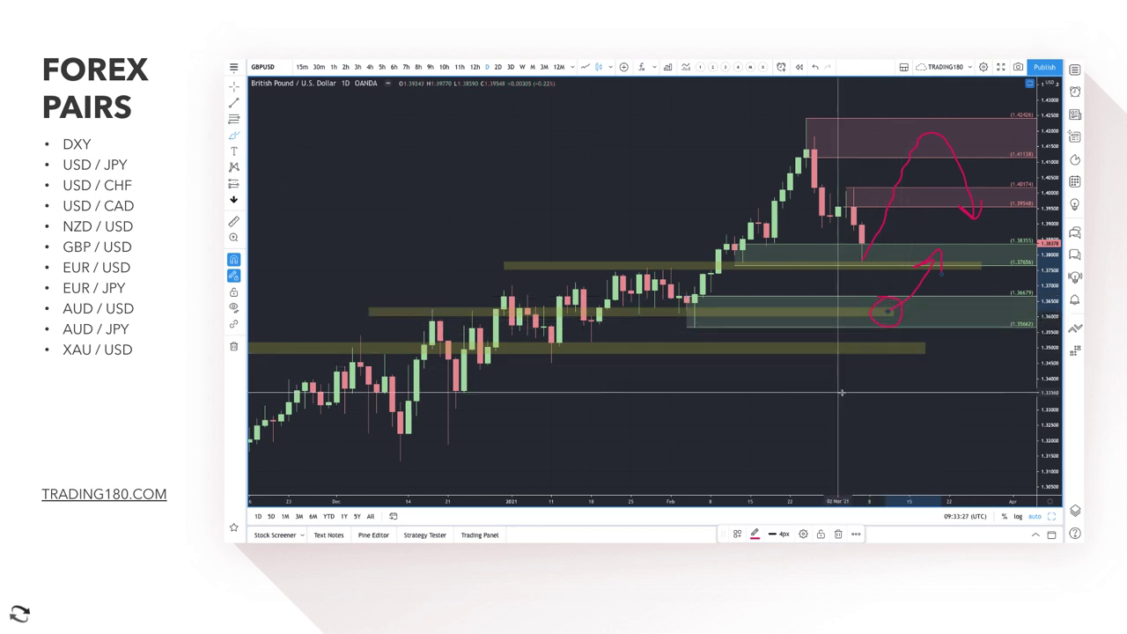
mouse_move(691, 312)
mouse_down()
mouse_move(729, 244)
mouse_move(810, 152)
mouse_up()
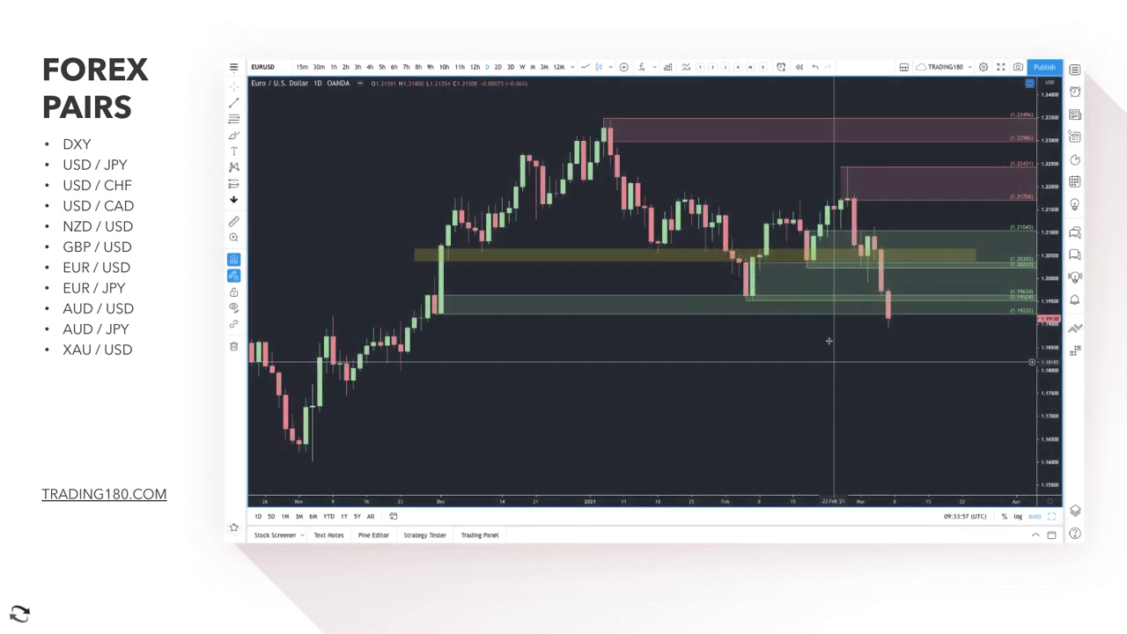
On the EUR/USD daily chart, brush circles around the early February low and the late November base of the lowest demand zone
right_click(807, 300)
click(782, 298)
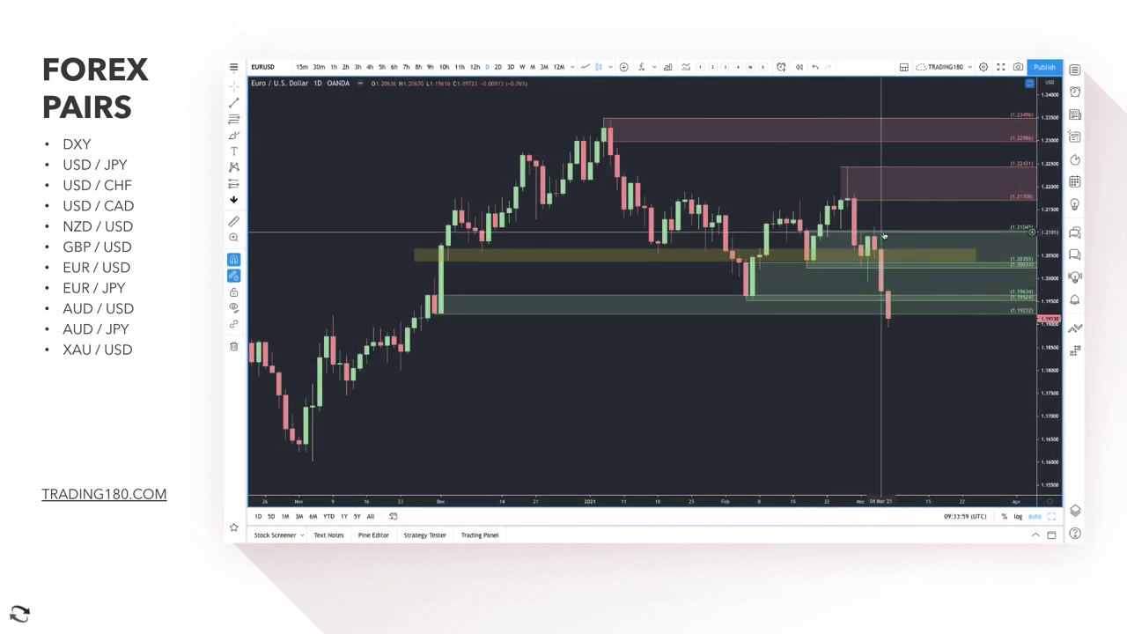
click(235, 135)
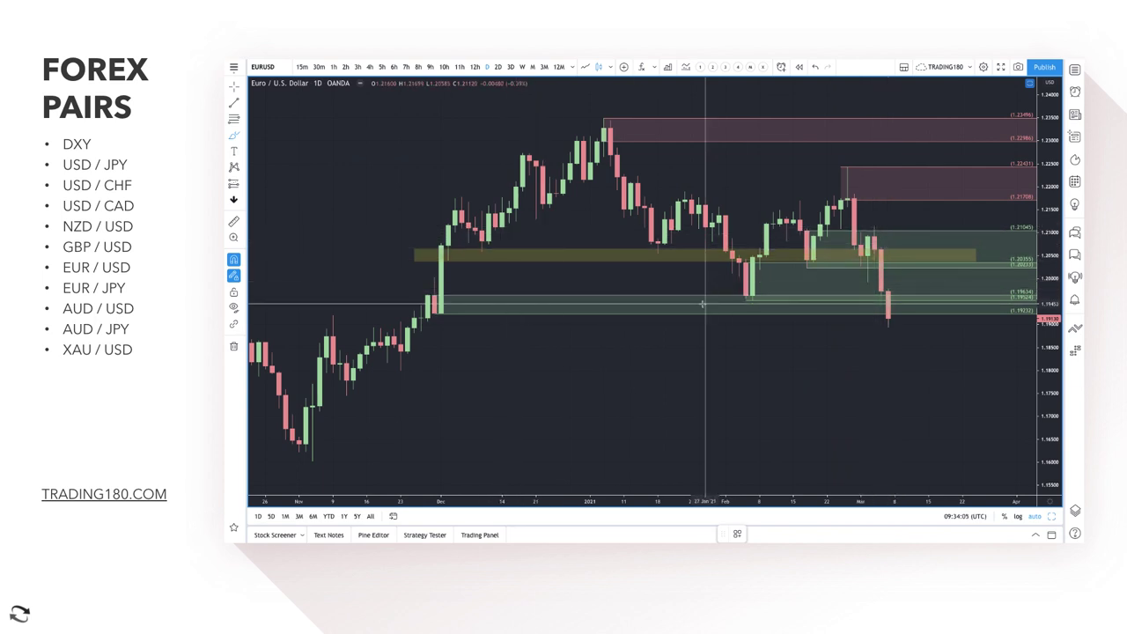
drag(754, 262, 744, 262)
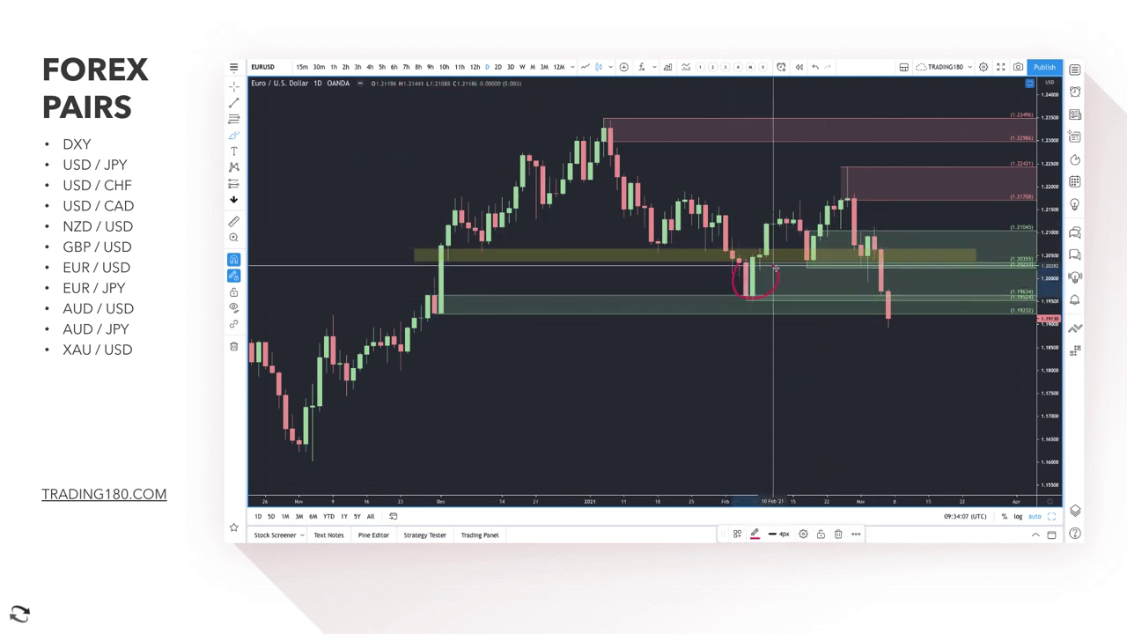
drag(445, 283, 420, 281)
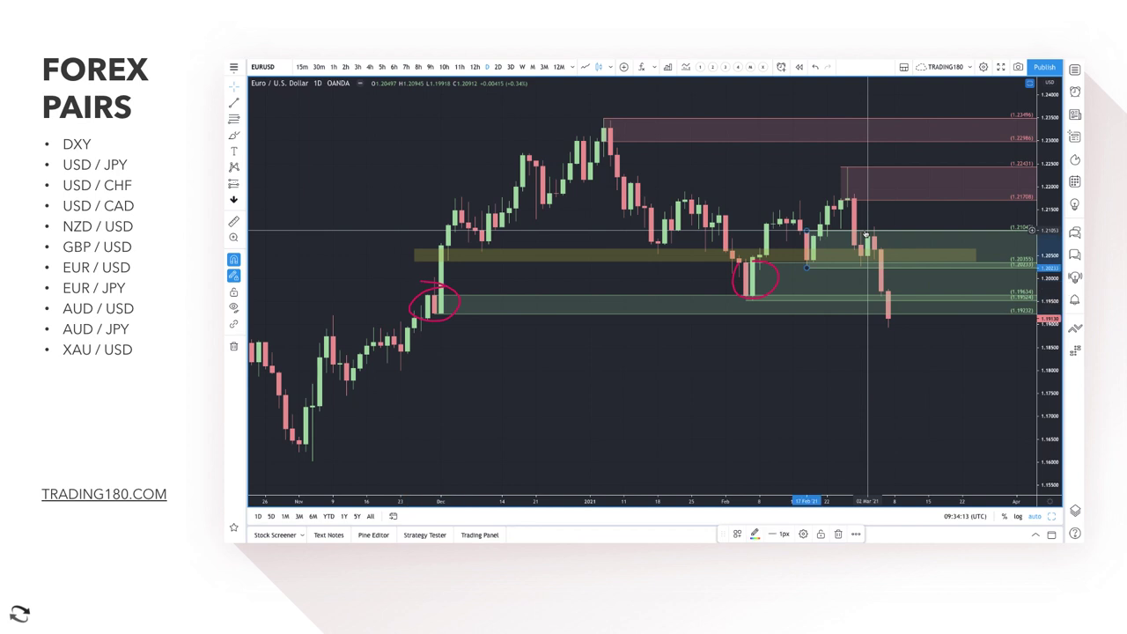
Delete the two broken EUR/USD demand zones starting at 1.21045 and 1.20355
key(Delete)
click(897, 266)
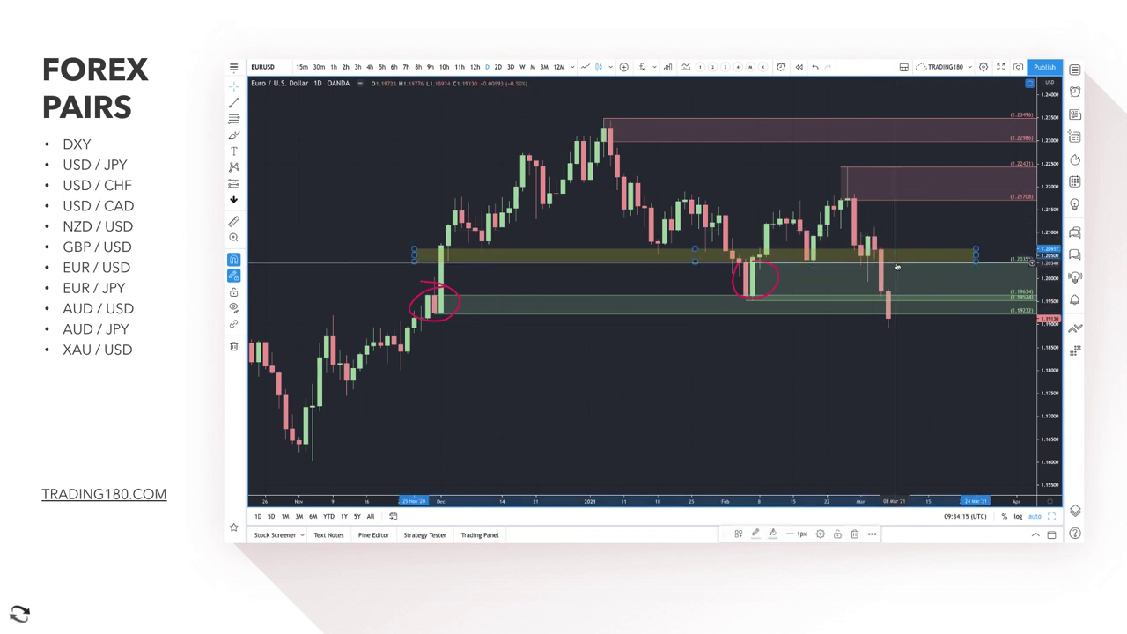
click(993, 266)
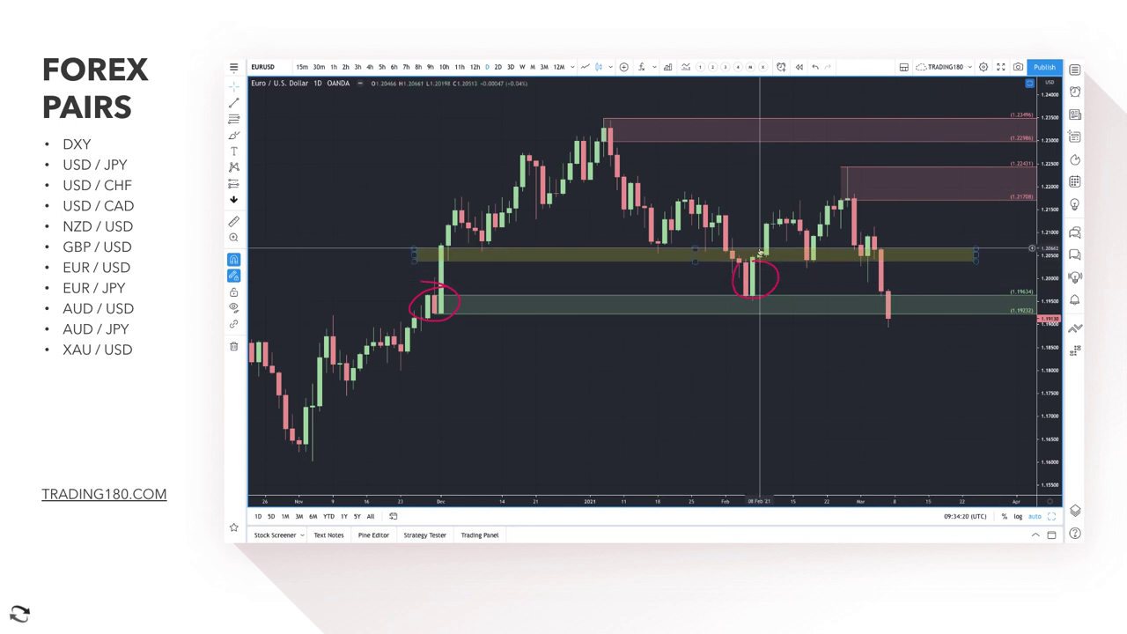
Brush circles around the early March EUR/USD reaction at the yellow zone and the candle highs just above it
click(230, 136)
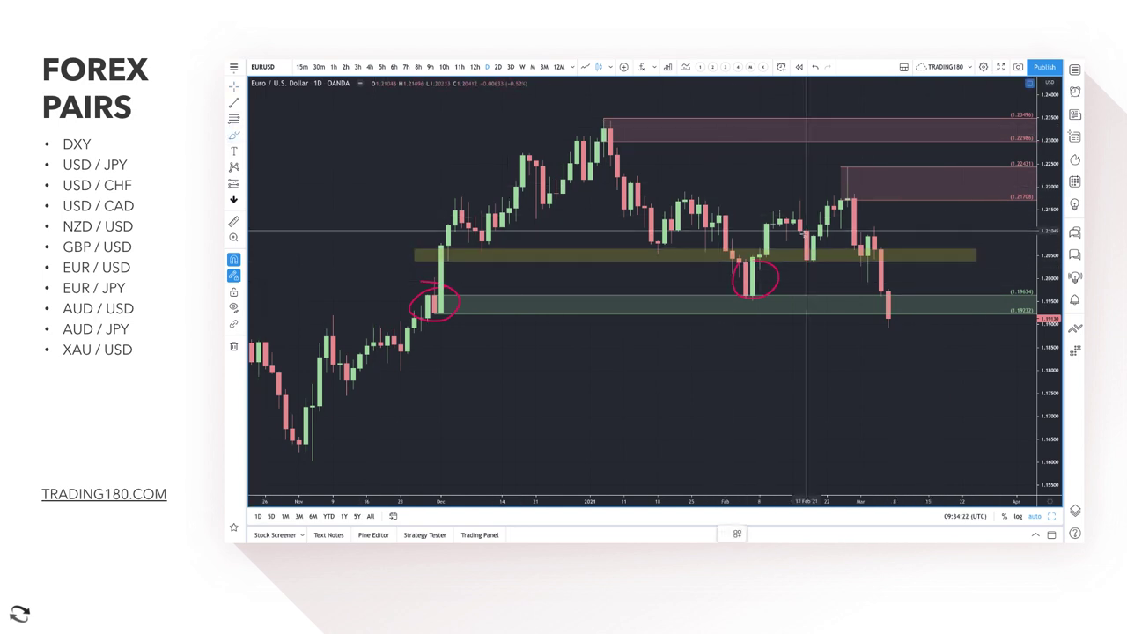
mouse_move(866, 236)
mouse_down()
mouse_move(854, 275)
mouse_move(883, 257)
mouse_move(858, 237)
mouse_up()
scroll(923, 249, up, 4)
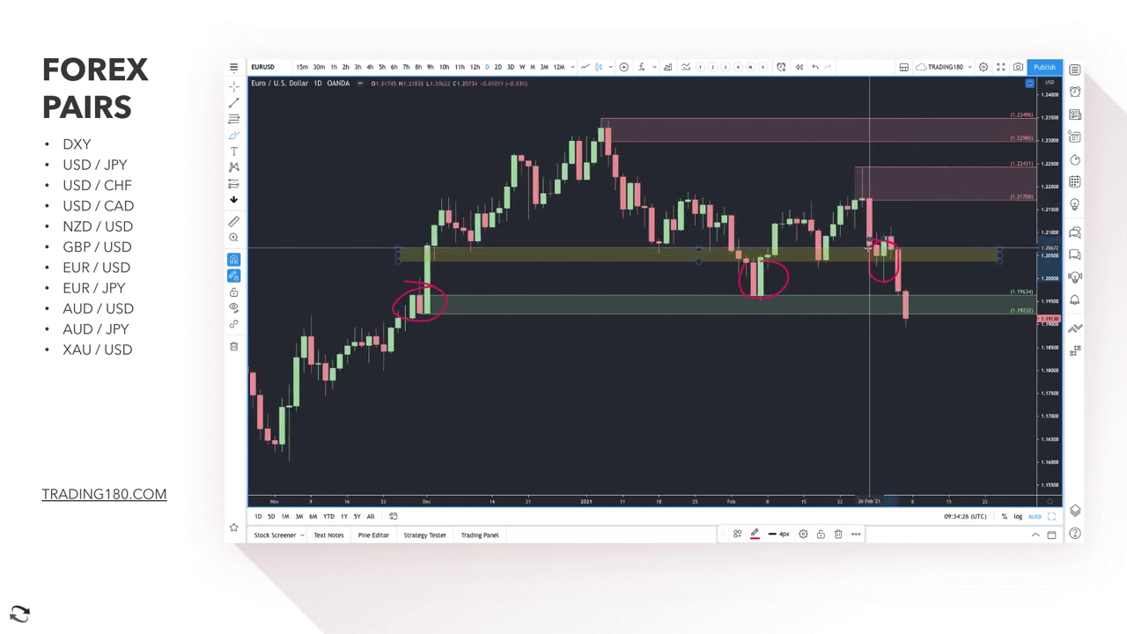
drag(898, 300, 900, 296)
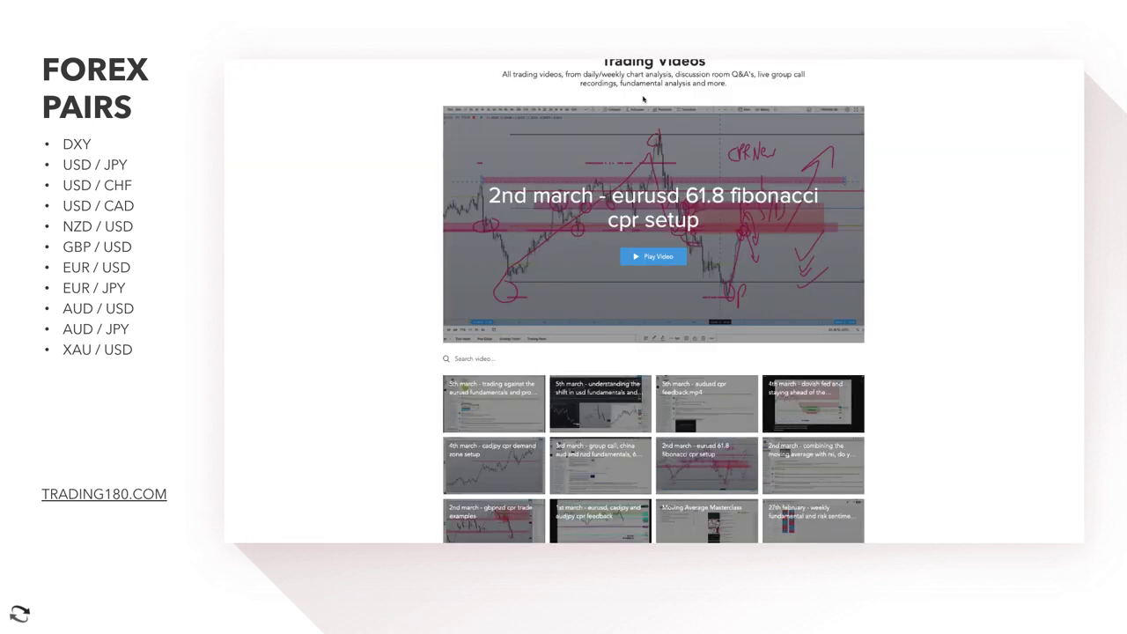
Switch to the Trading Videos page and look over the 2nd March EUR/USD 61.8 Fibonacci CPR setup and the recent video list
scroll(653, 299, up, 2)
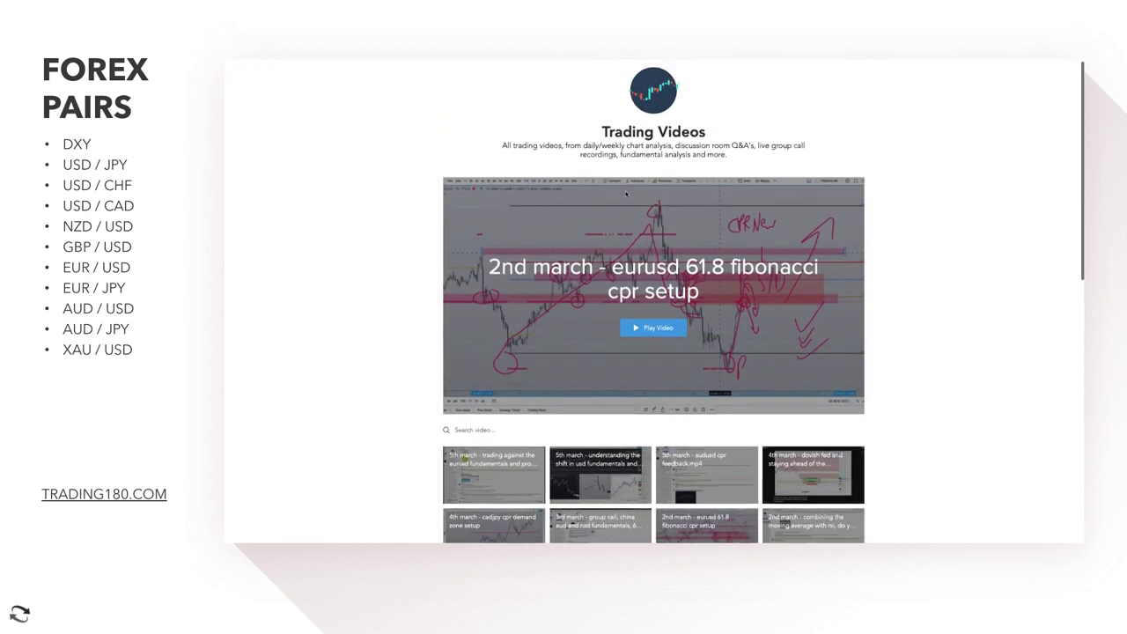
scroll(626, 192, down, 1)
scroll(655, 115, up, 1)
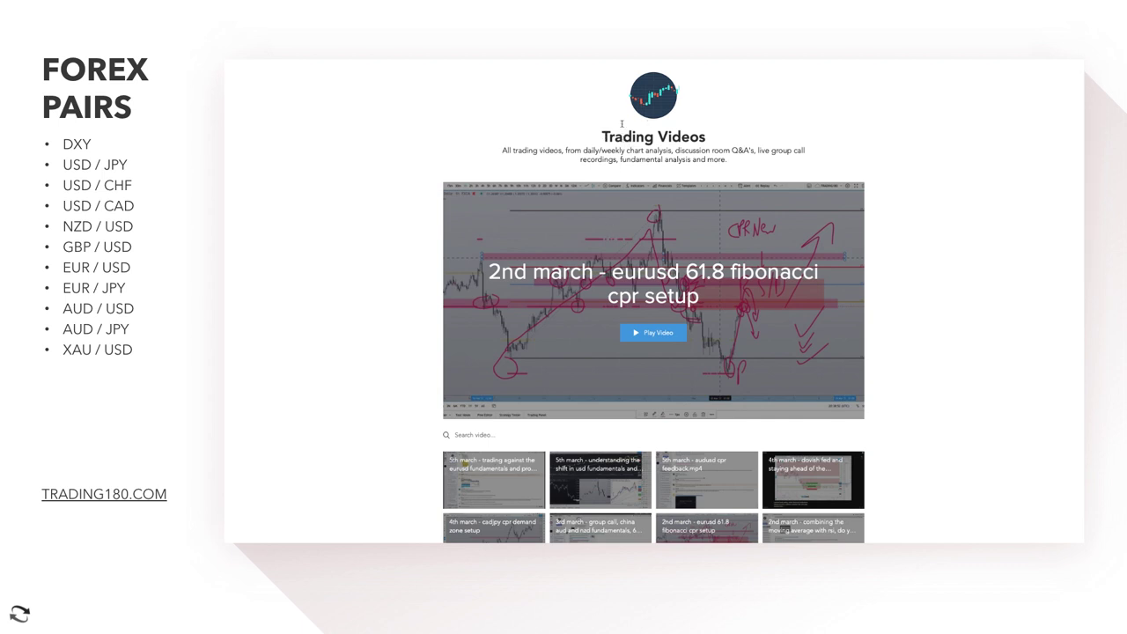
scroll(600, 279, down, 2)
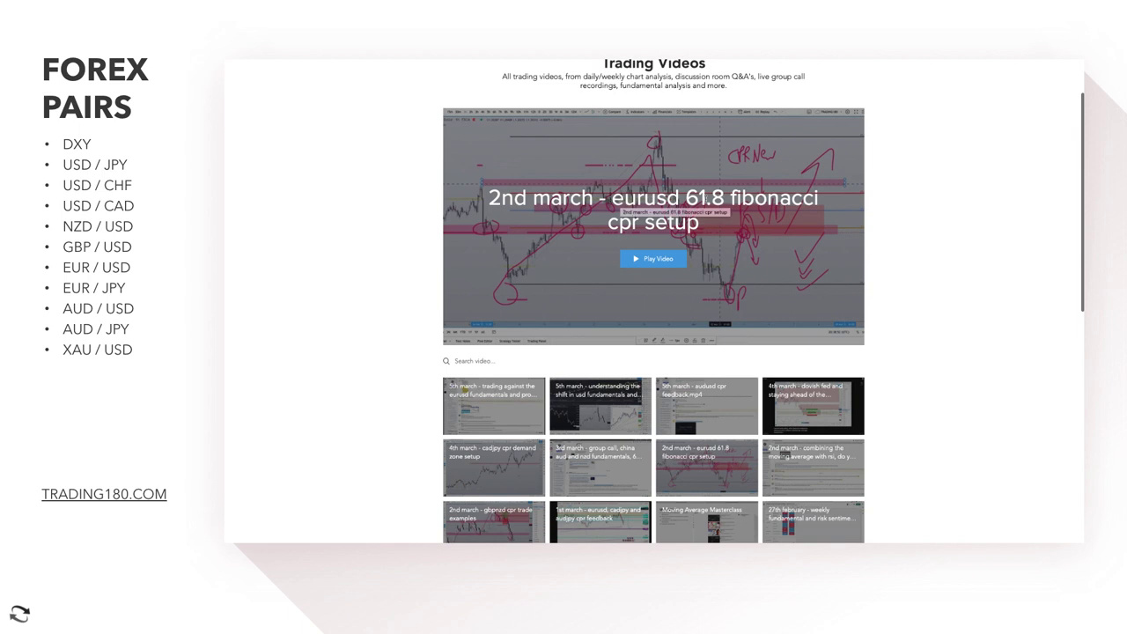
scroll(708, 256, down, 2)
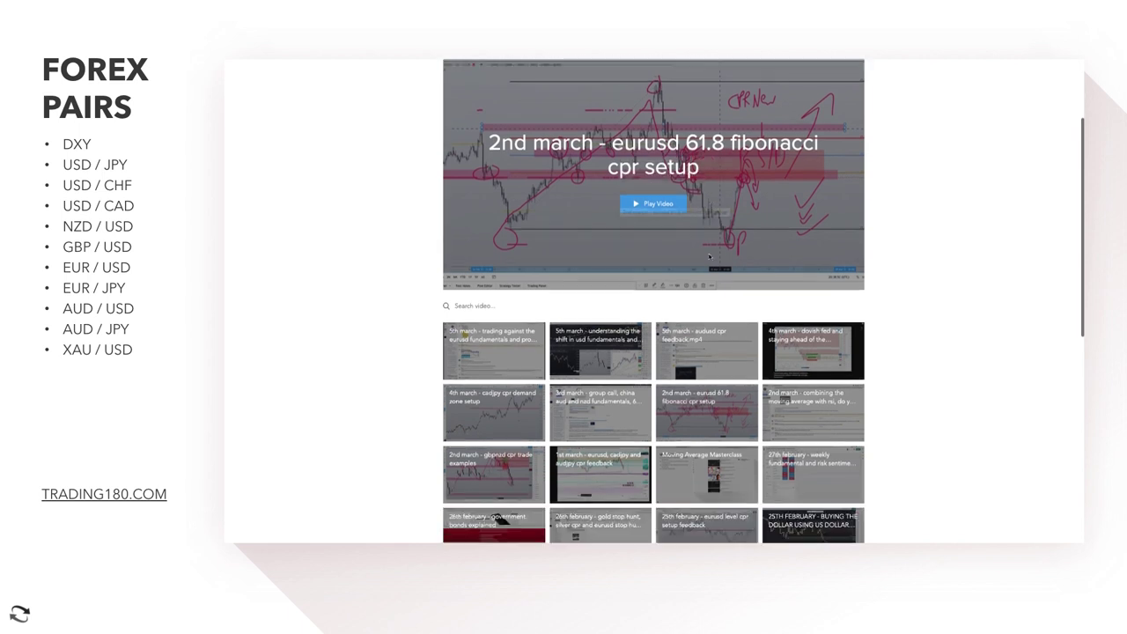
scroll(718, 349, up, 3)
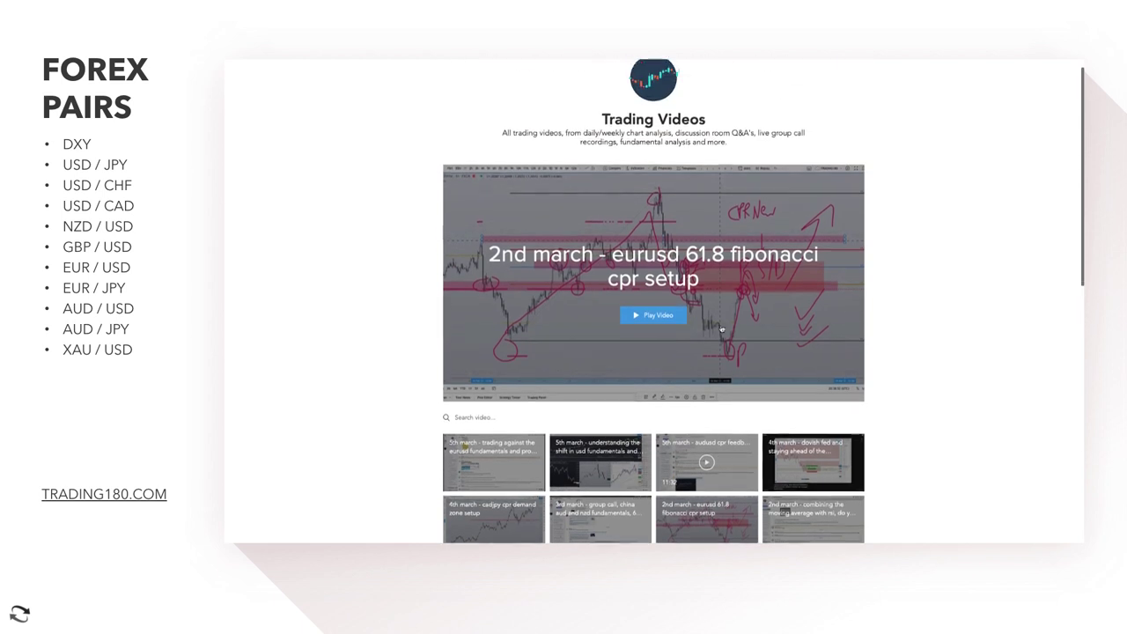
scroll(662, 354, down, 3)
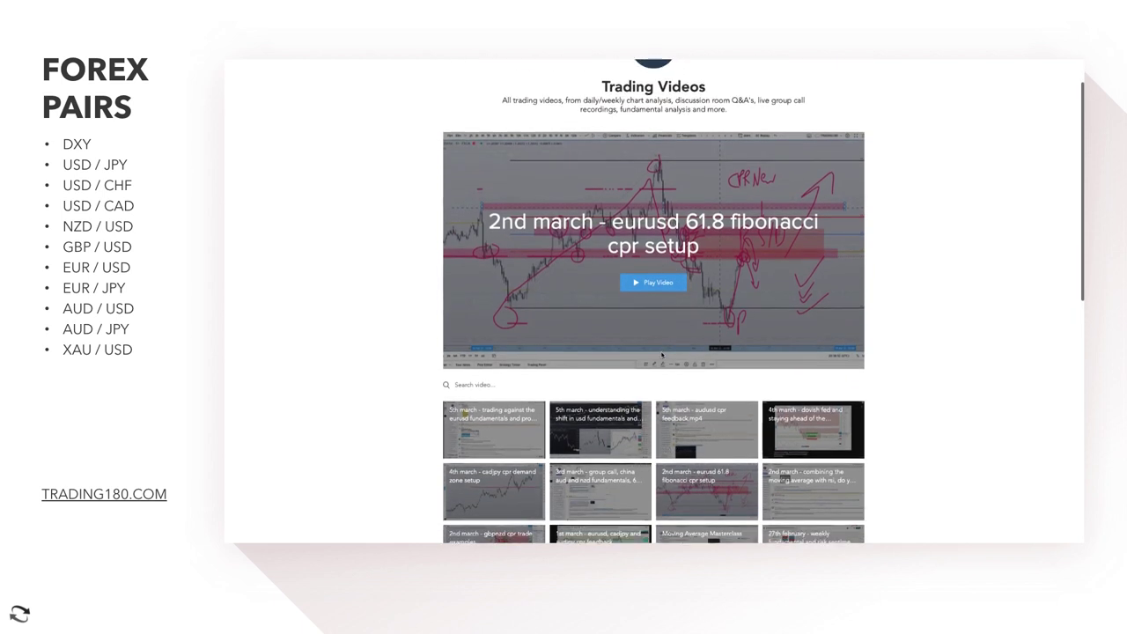
scroll(633, 432, down, 1)
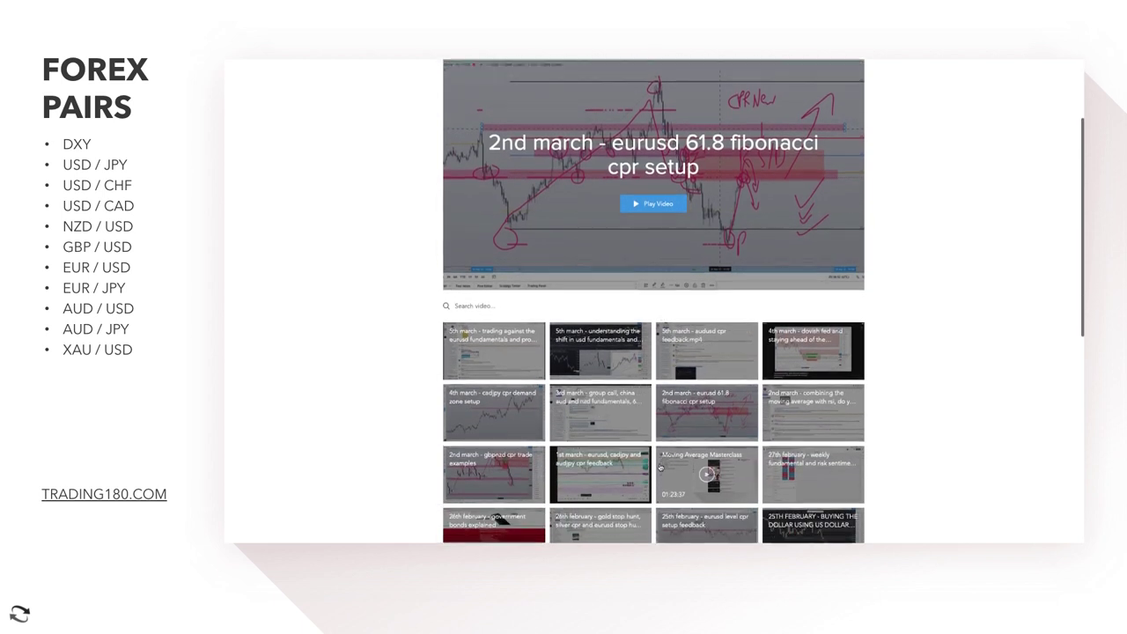
scroll(691, 428, up, 4)
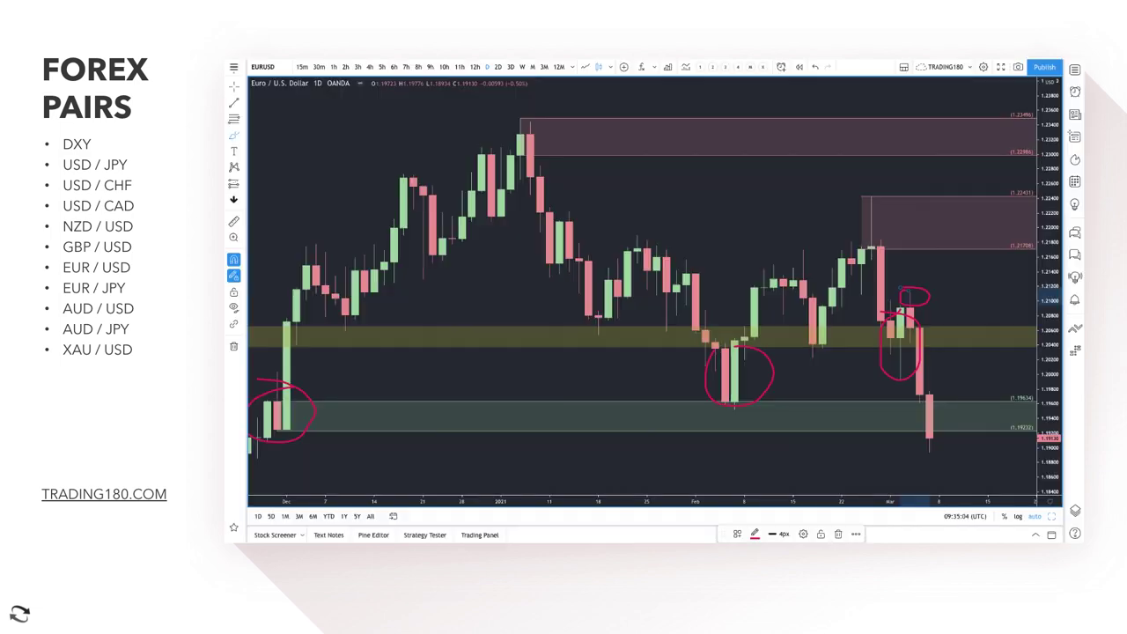
Switch EUR/USD to the one-hour chart with the late February and early March moves in view
click(870, 200)
click(334, 67)
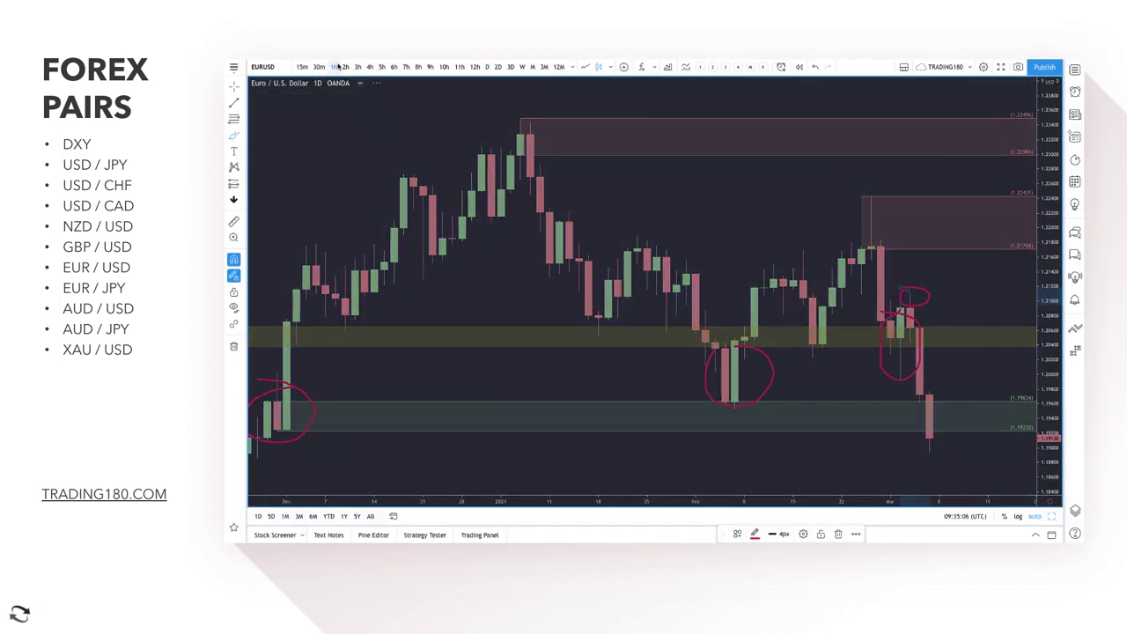
scroll(766, 272, down, 5)
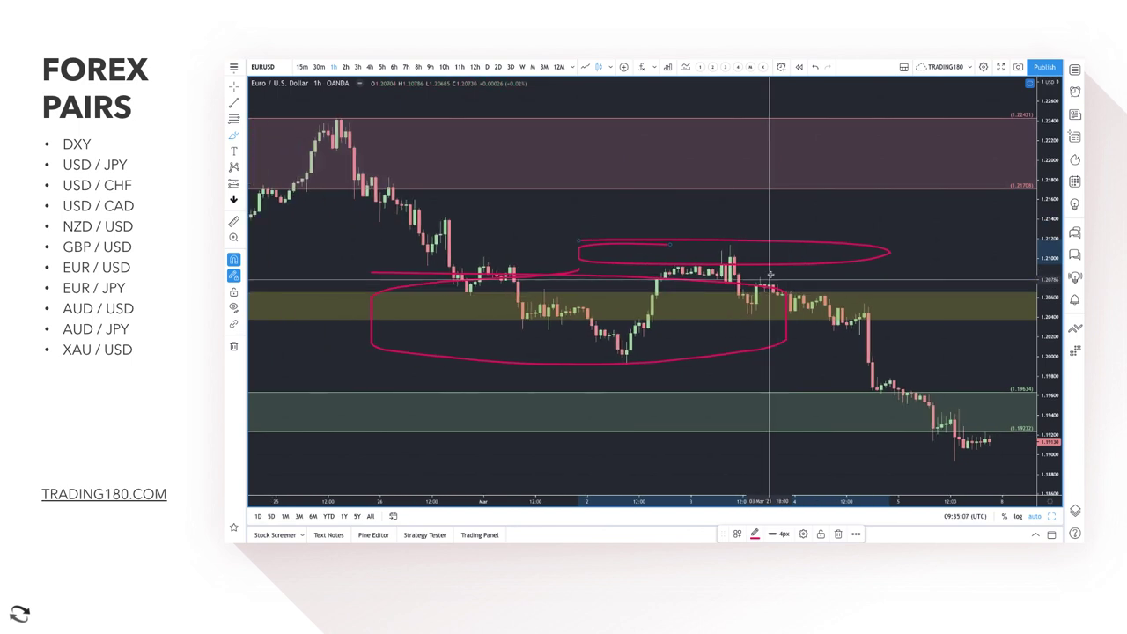
Brush repeated circles around the 3 March EUR/USD peak just above the yellow zone
click(234, 137)
click(825, 251)
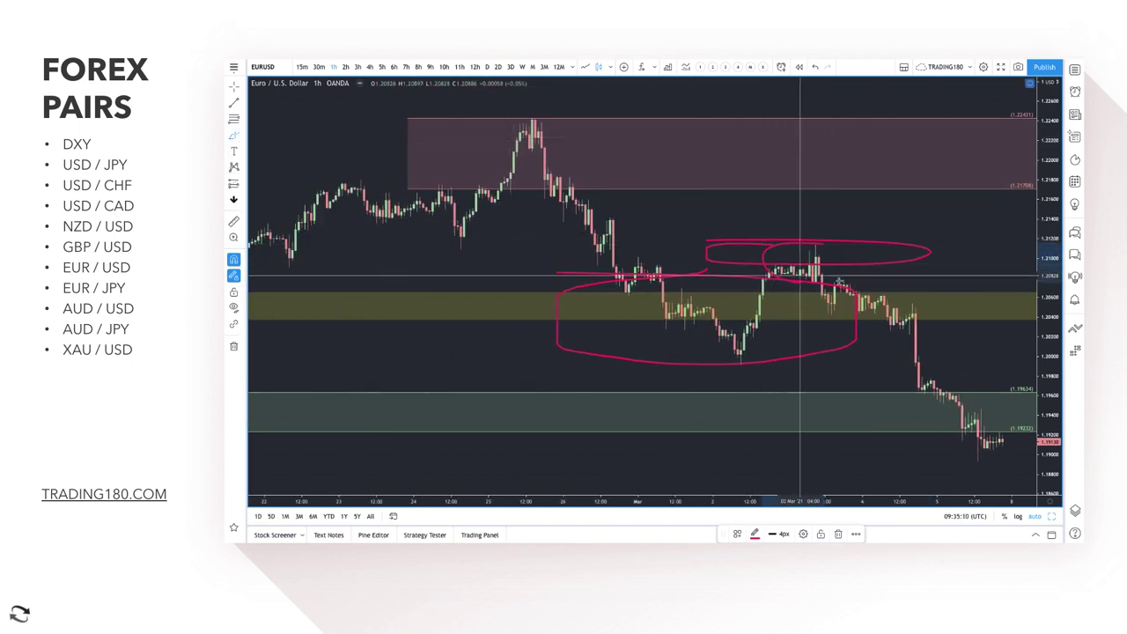
mouse_move(825, 289)
mouse_down()
mouse_move(837, 258)
mouse_move(755, 256)
mouse_move(803, 267)
mouse_up()
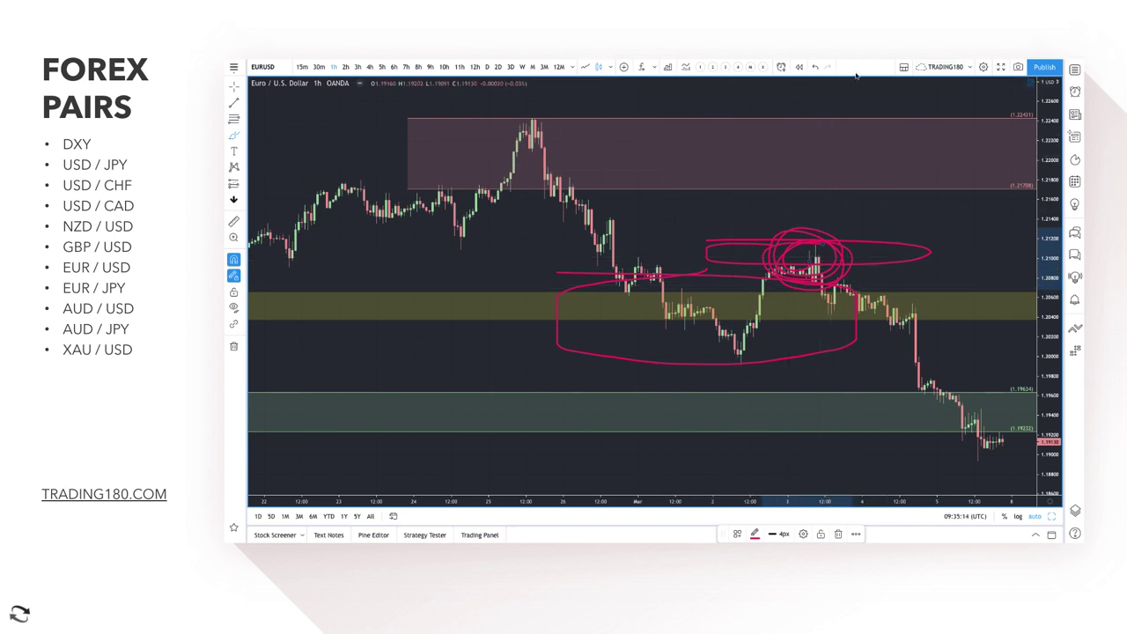
Undo the latest circle strokes and remove the two older brush ellipses around the early March EUR/USD reaction
click(814, 68)
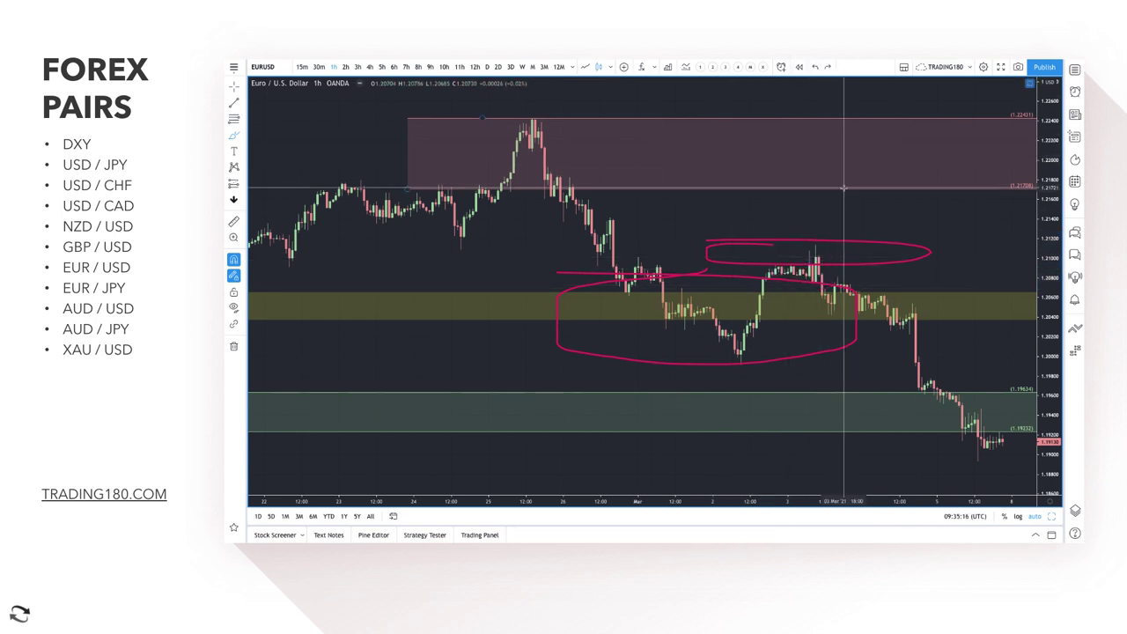
key(ctrl+z)
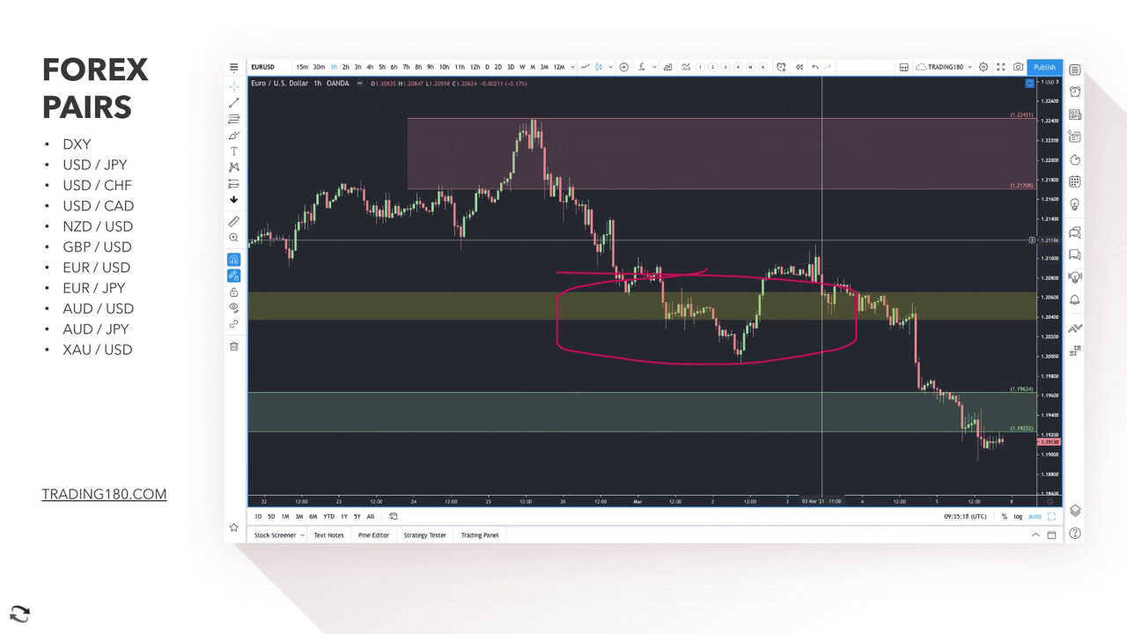
key(ctrl+z)
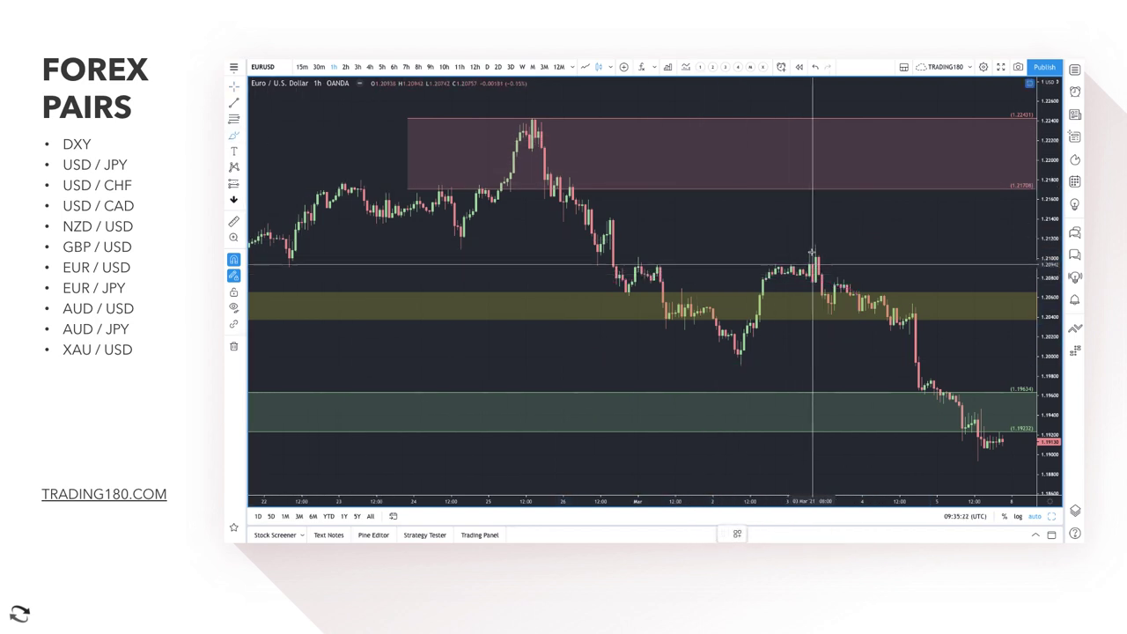
Brush circles around the 3 March and 25 February EUR/USD highs and an arrow along the fall from each
mouse_move(795, 237)
mouse_down()
mouse_move(830, 273)
mouse_move(801, 246)
mouse_up()
mouse_move(527, 119)
mouse_down()
mouse_move(515, 145)
mouse_move(526, 114)
mouse_up()
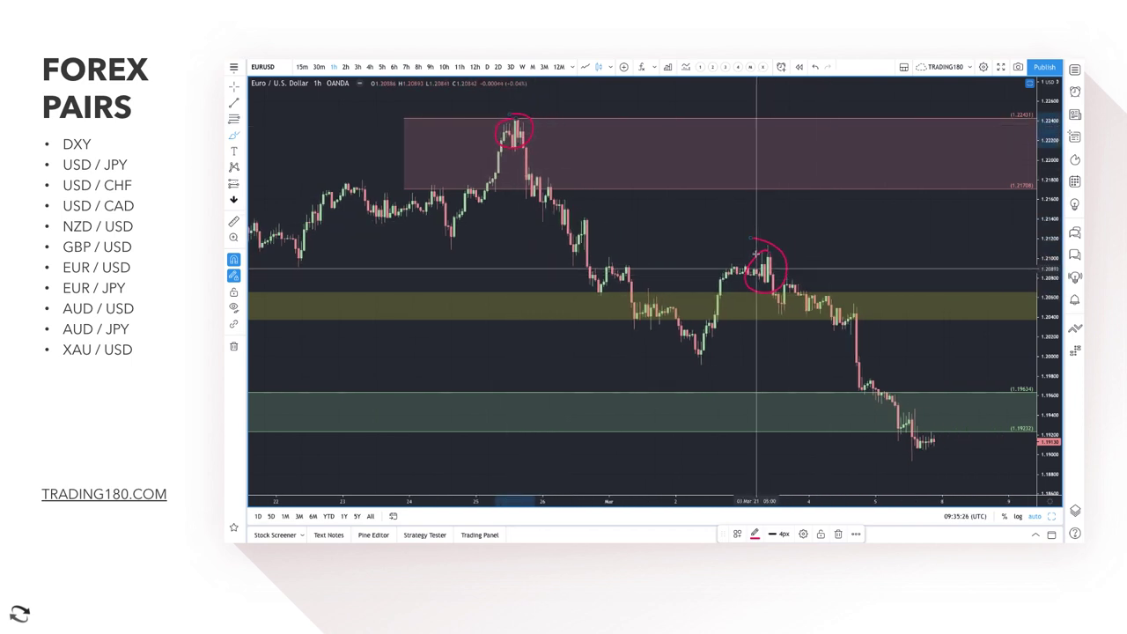
mouse_move(781, 283)
mouse_down()
mouse_move(910, 440)
mouse_move(889, 433)
mouse_up()
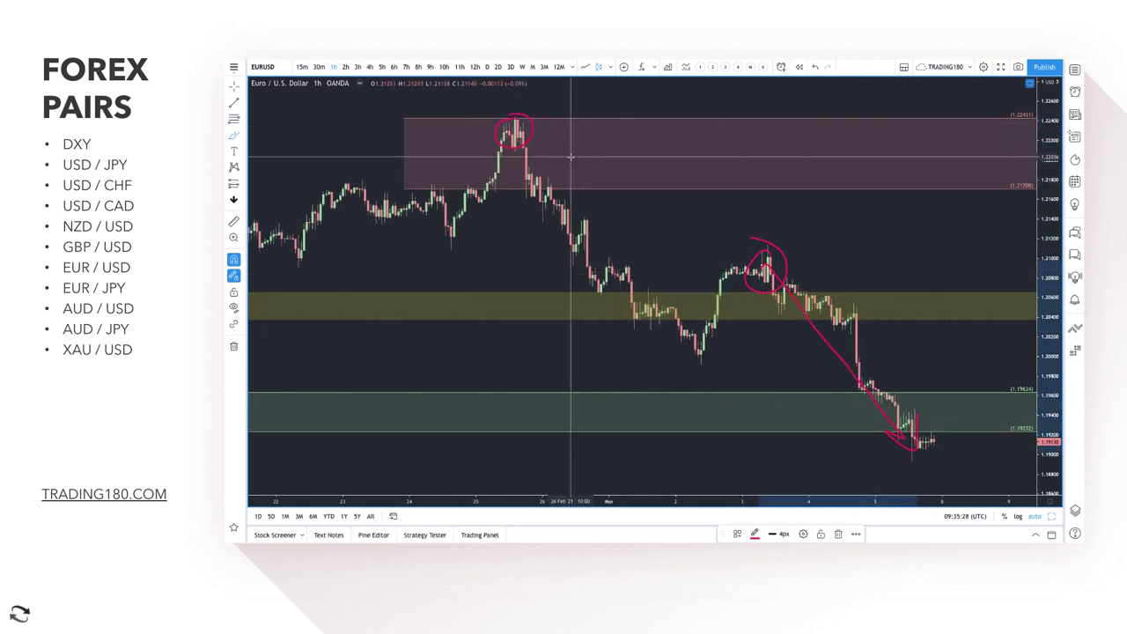
drag(523, 145, 682, 368)
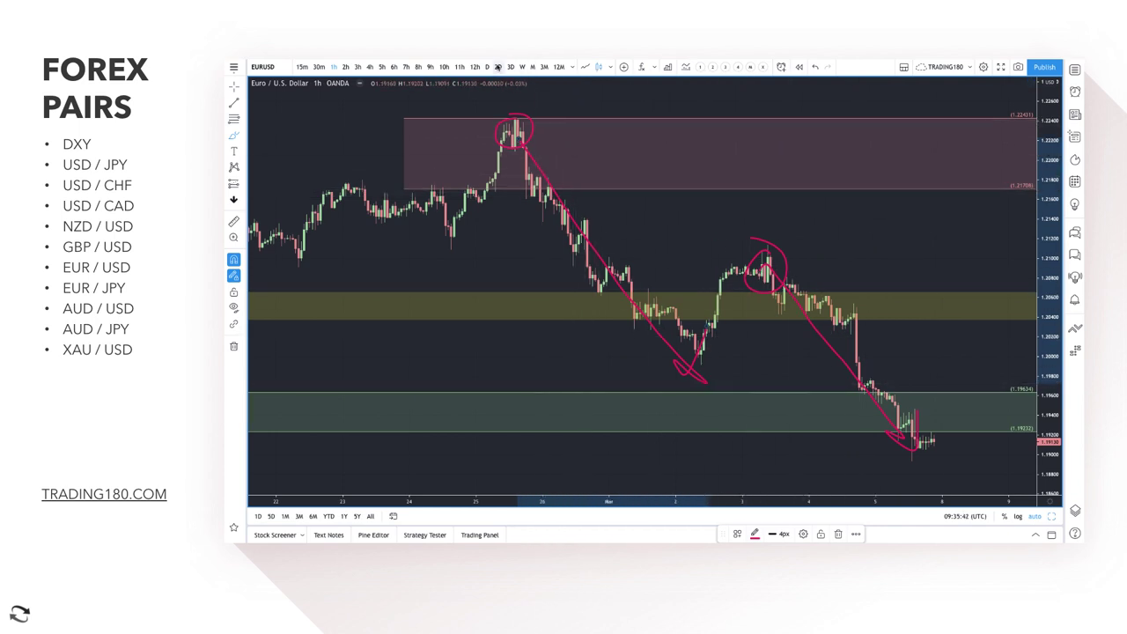
Return EUR/USD to the daily chart with price history back to August in view
click(487, 66)
scroll(701, 189, up, 5)
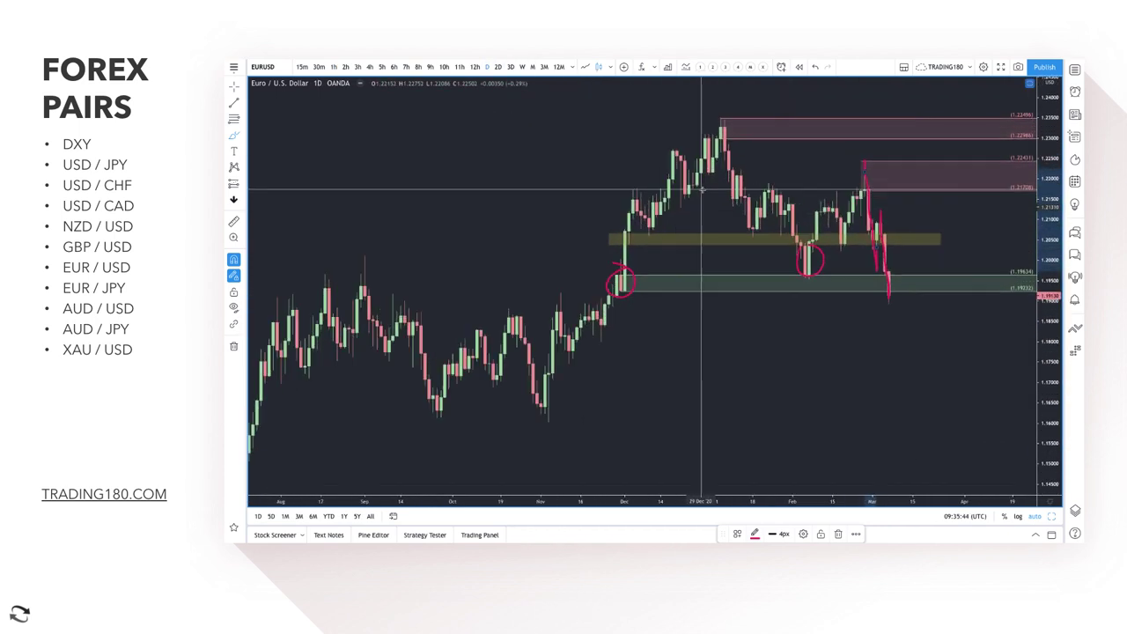
scroll(862, 283, up, 2)
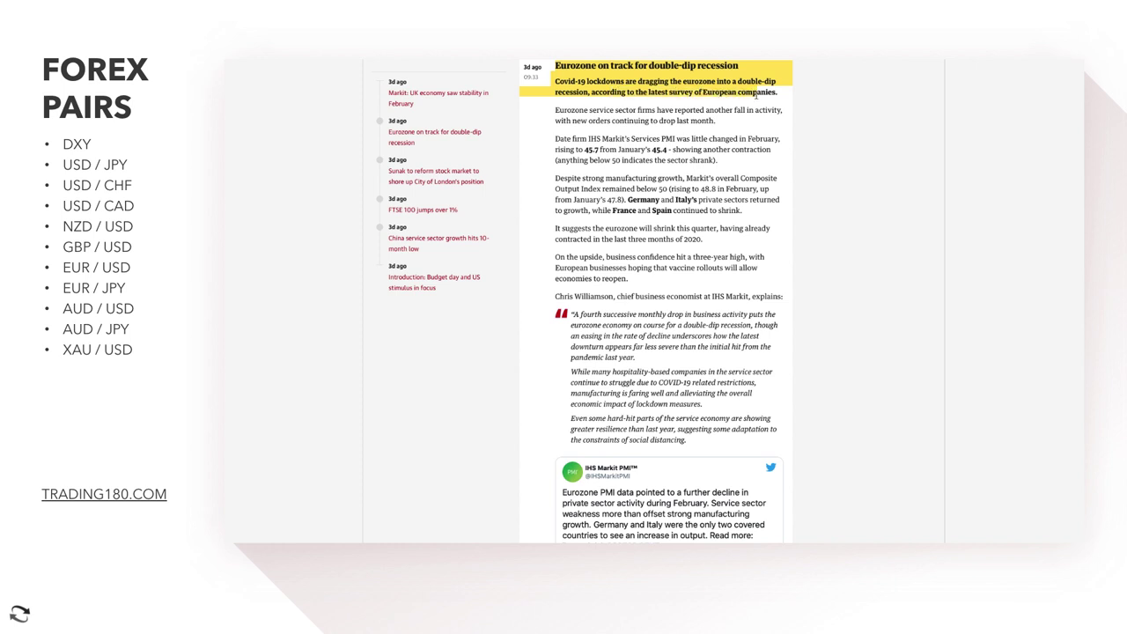
Read the eurozone double-dip recession article, Bloomberg's passage on ECB rate hike pricing, and the 27 January Discord post on the lagging euro
drag(770, 100, 766, 110)
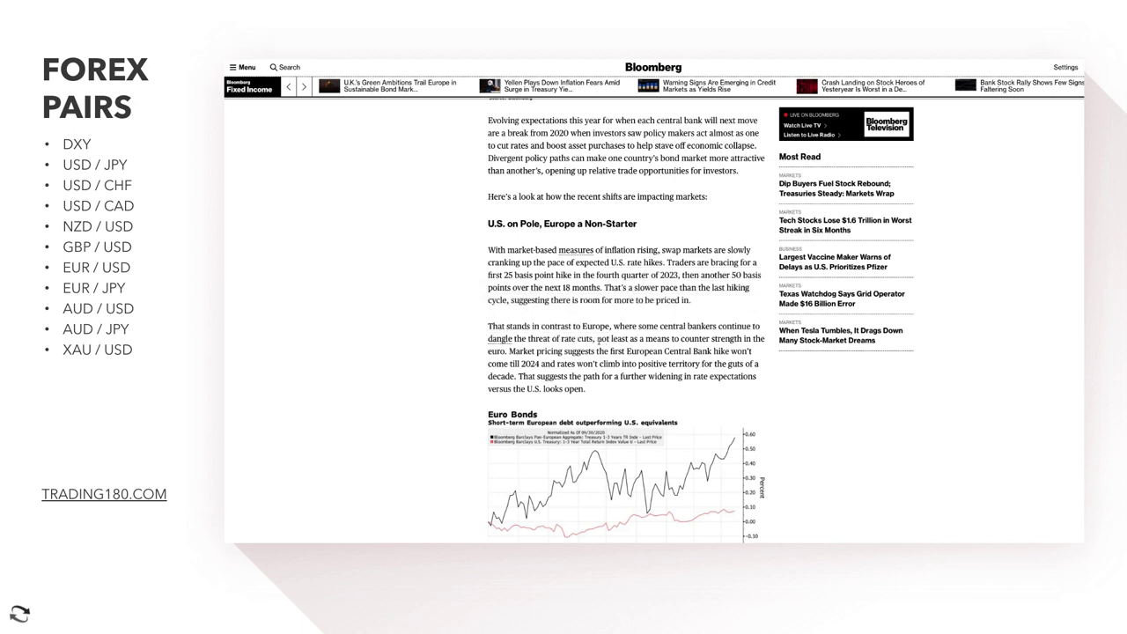
drag(596, 338, 551, 362)
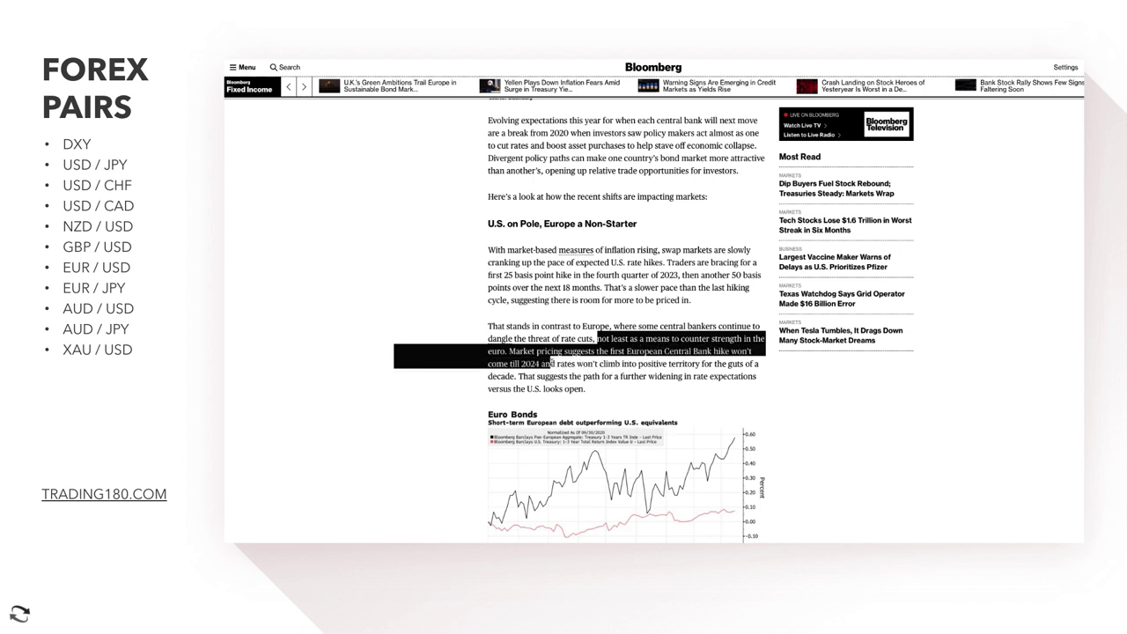
click(633, 338)
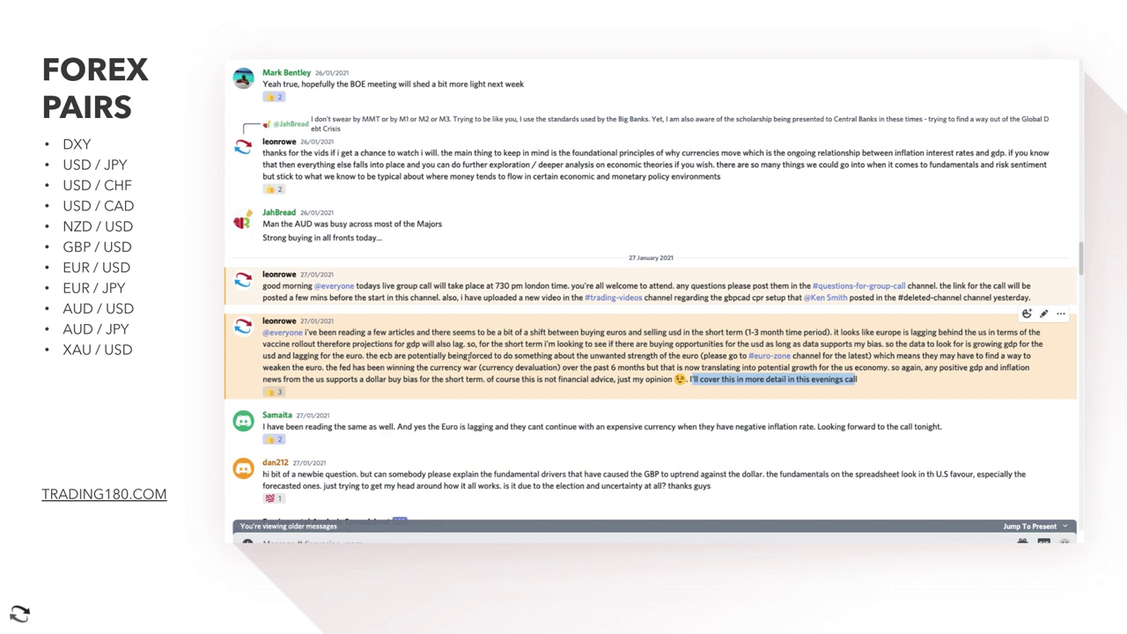
drag(280, 355, 362, 356)
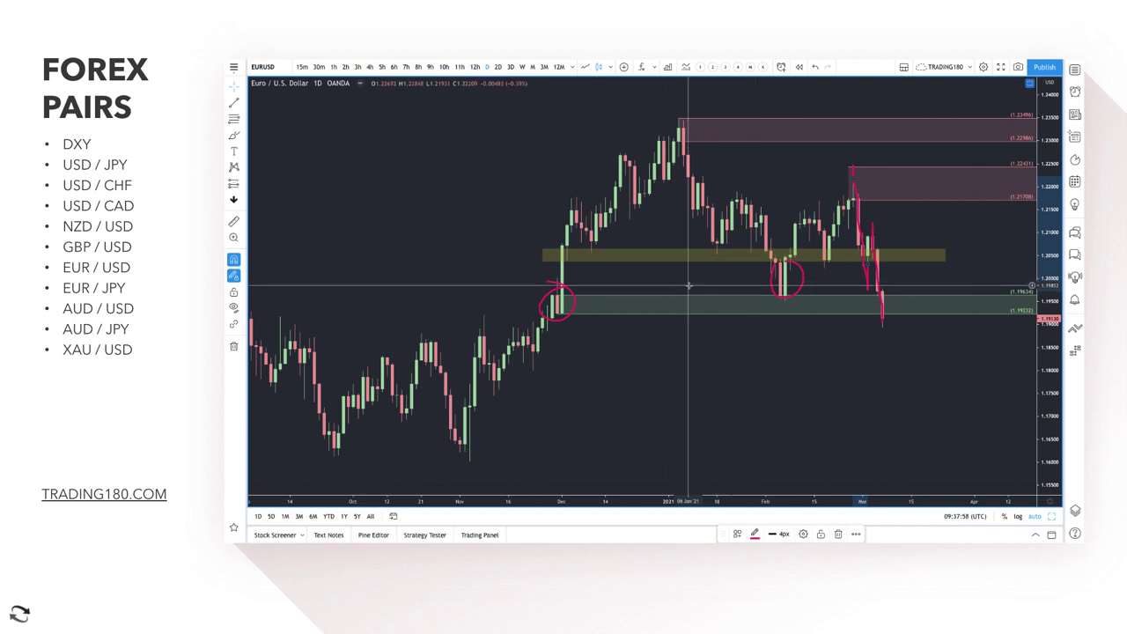
On the EUR/USD daily chart, draw a supply zone from 1.20497 to 1.21134 at the early March highs
right_click(757, 278)
click(870, 226)
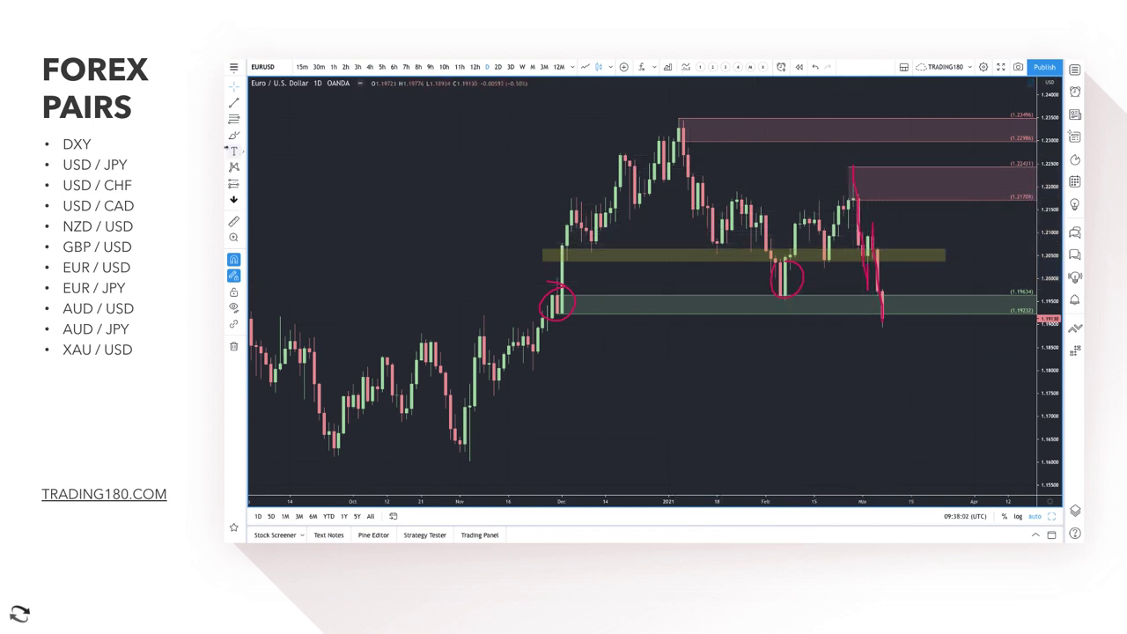
click(859, 251)
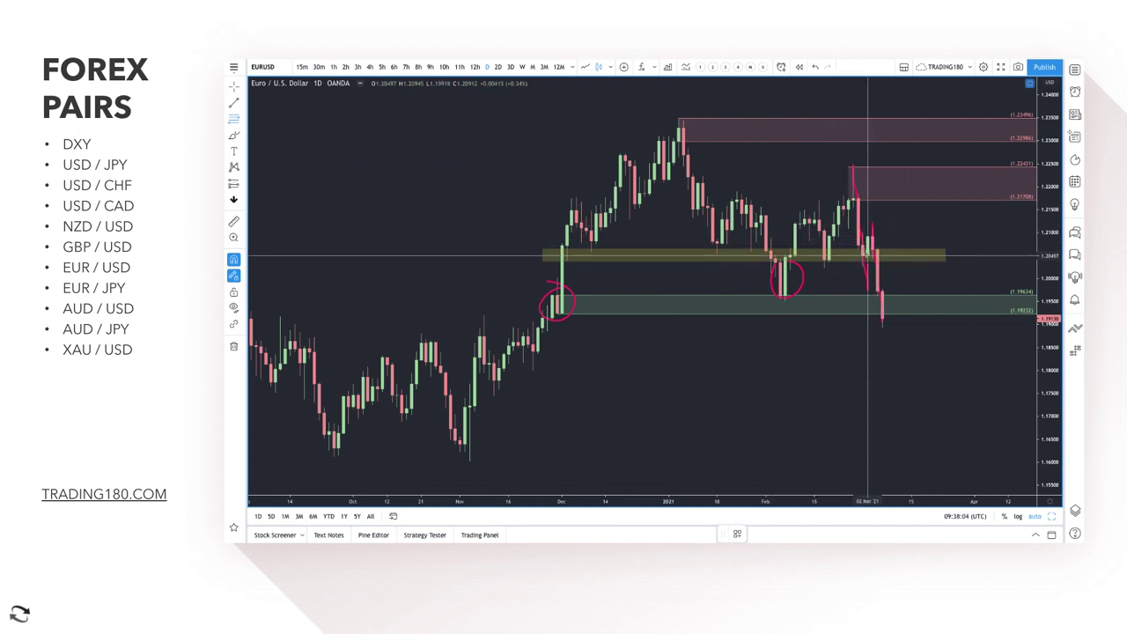
drag(855, 254, 872, 227)
scroll(830, 251, up, 5)
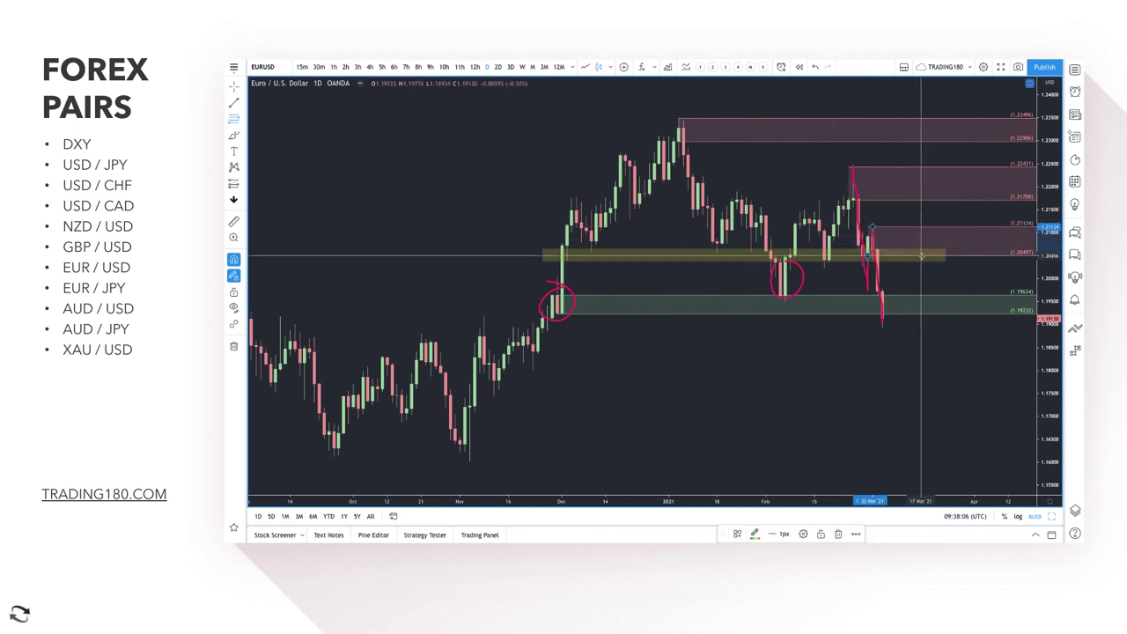
right_click(779, 283)
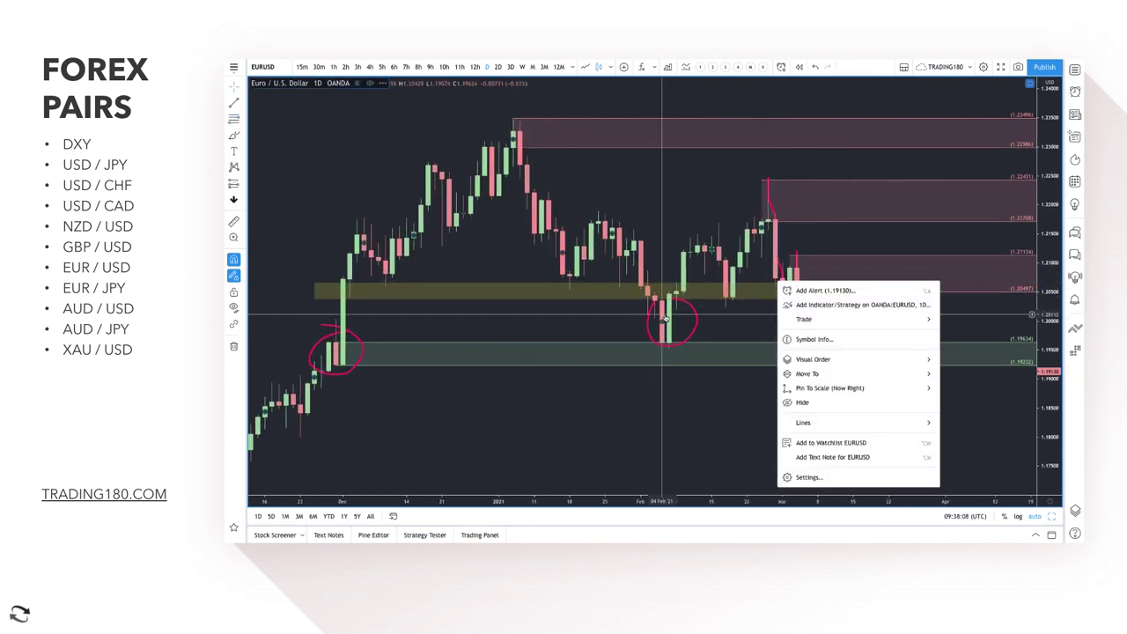
click(709, 326)
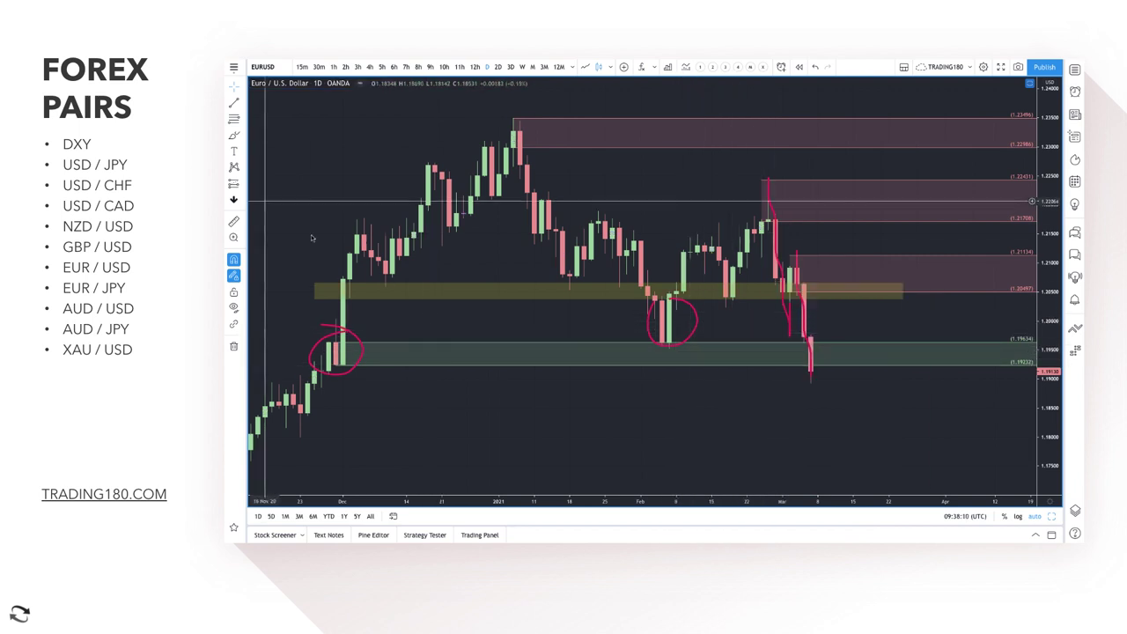
Delete the brushed arrows and circles on the EUR/USD daily chart together with the 1.20497 to 1.21134 supply zone
click(233, 135)
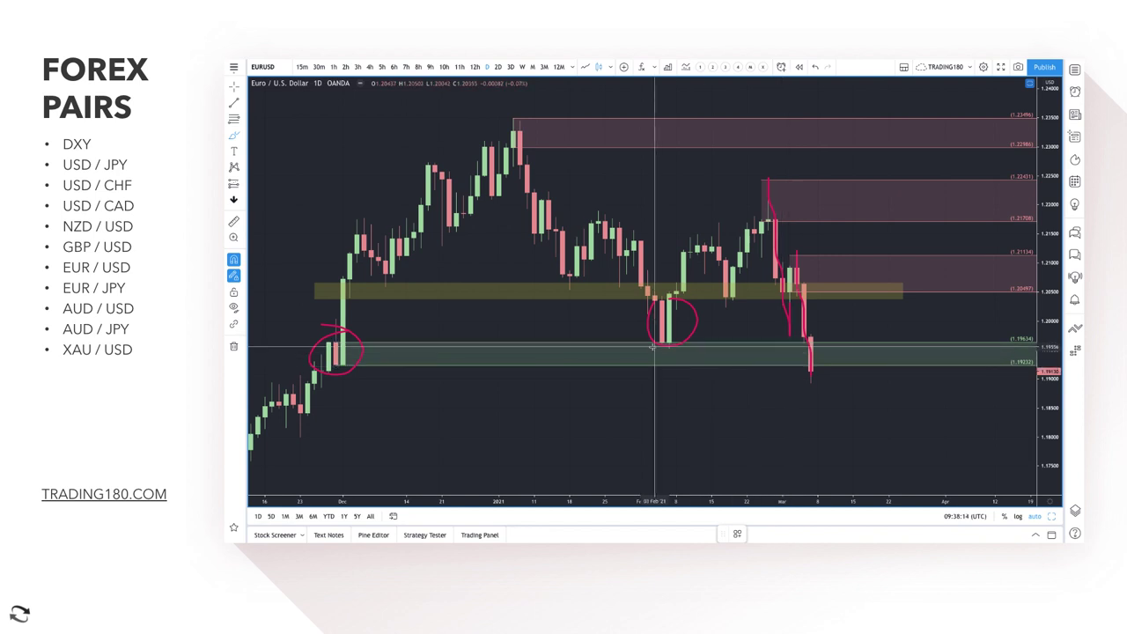
drag(783, 310, 784, 309)
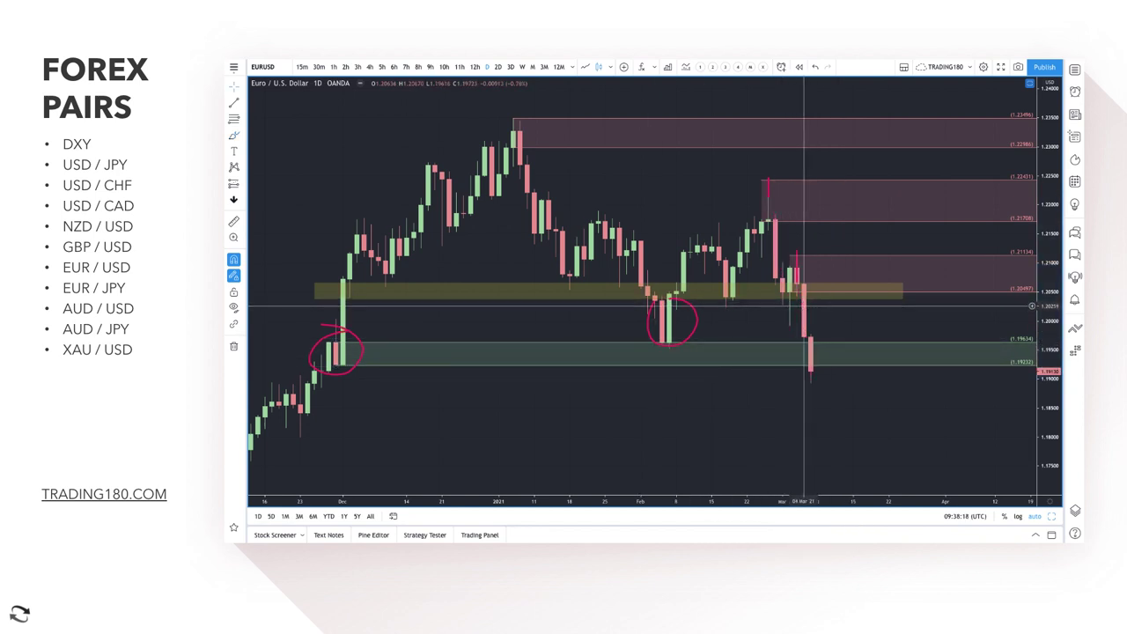
click(796, 267)
key(Delete)
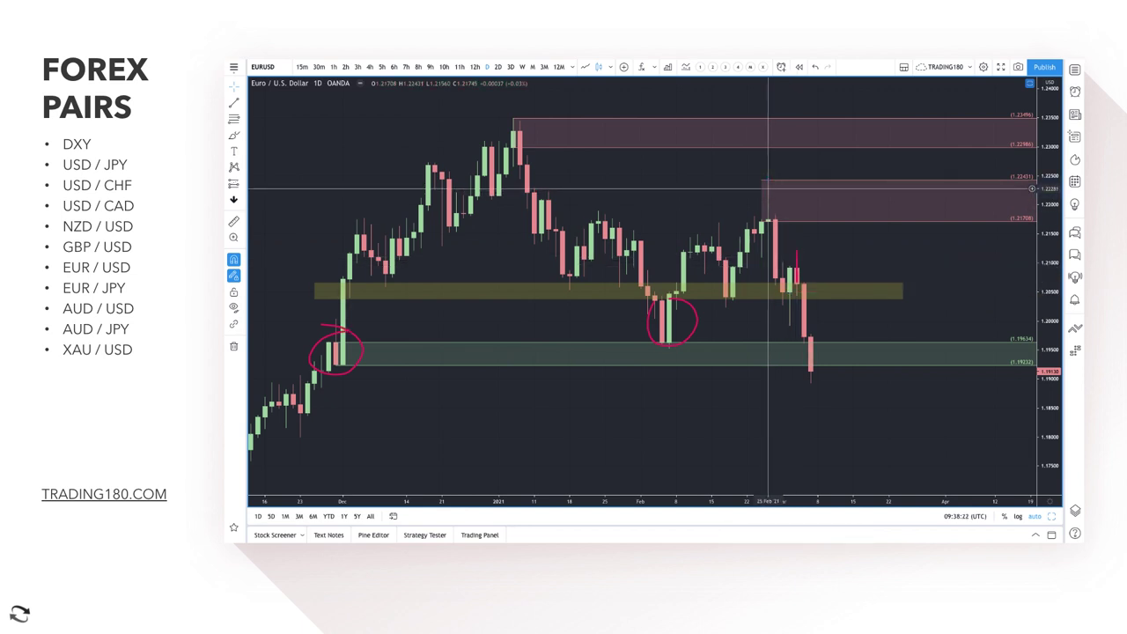
key(Delete)
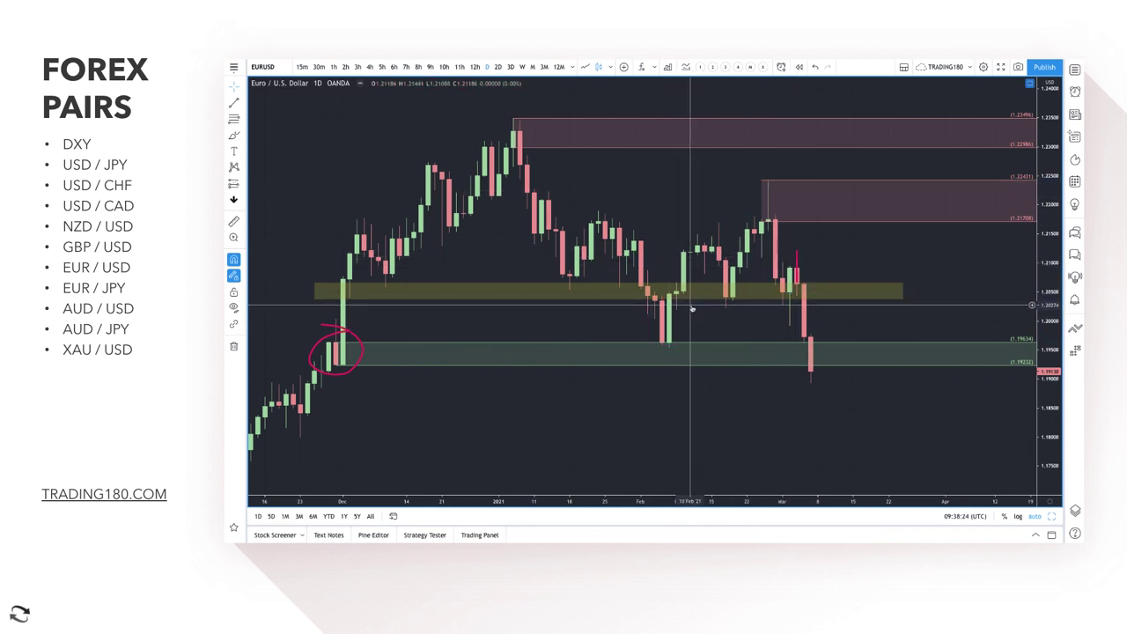
drag(320, 323, 345, 333)
key(Delete)
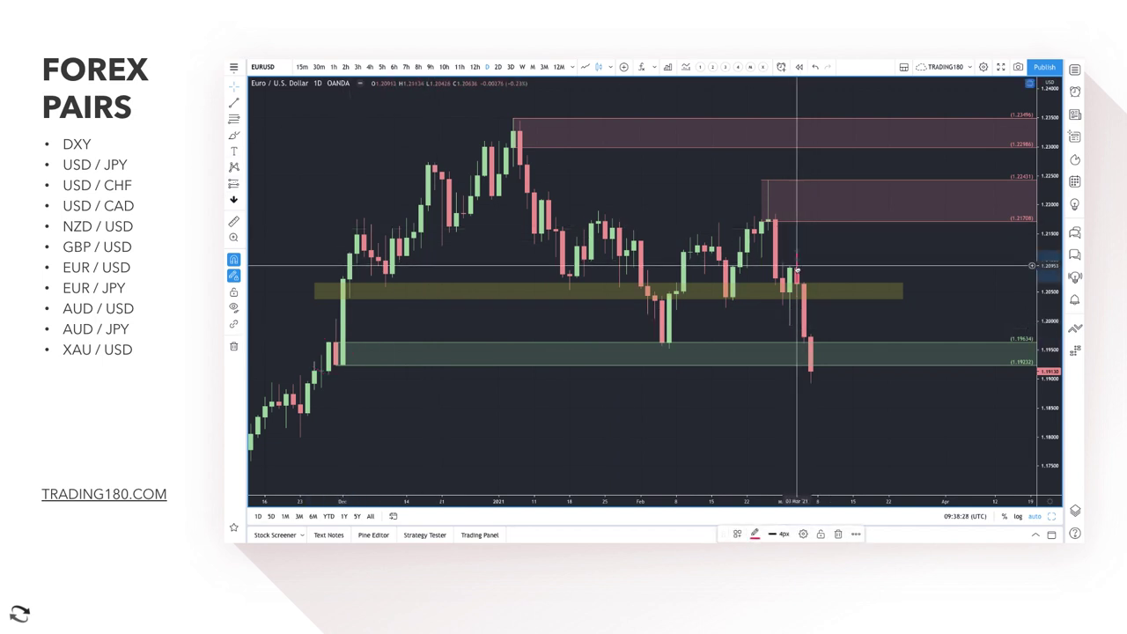
Redraw the early March supply zone from 1.20497 to 1.21134 and brush a price path rising to its base and falling back below 1.19
click(234, 134)
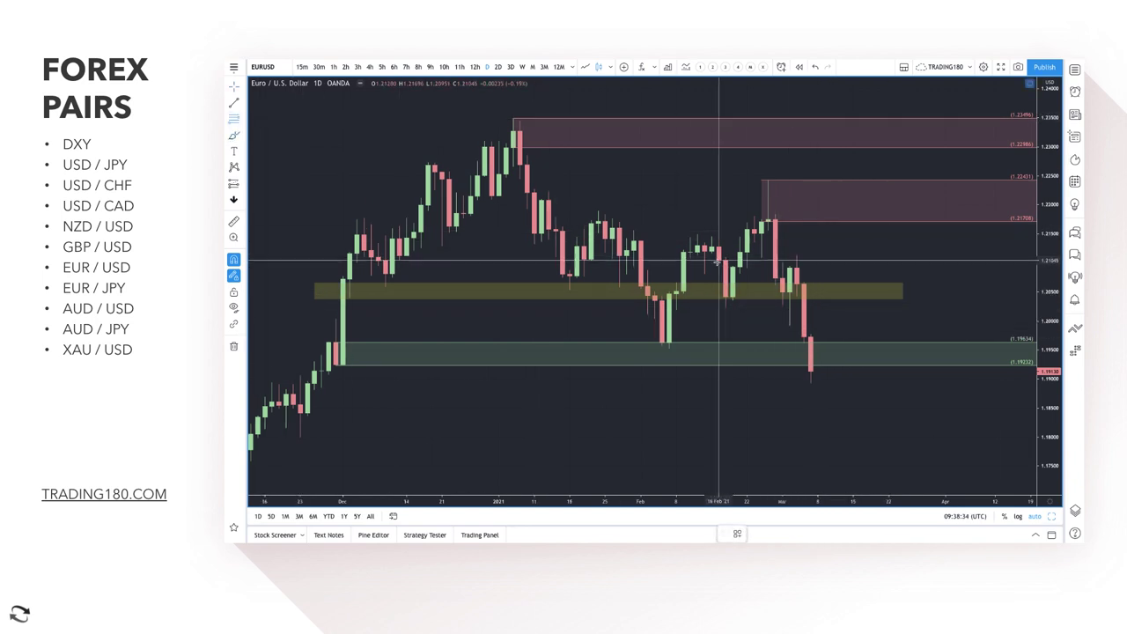
drag(789, 290, 795, 254)
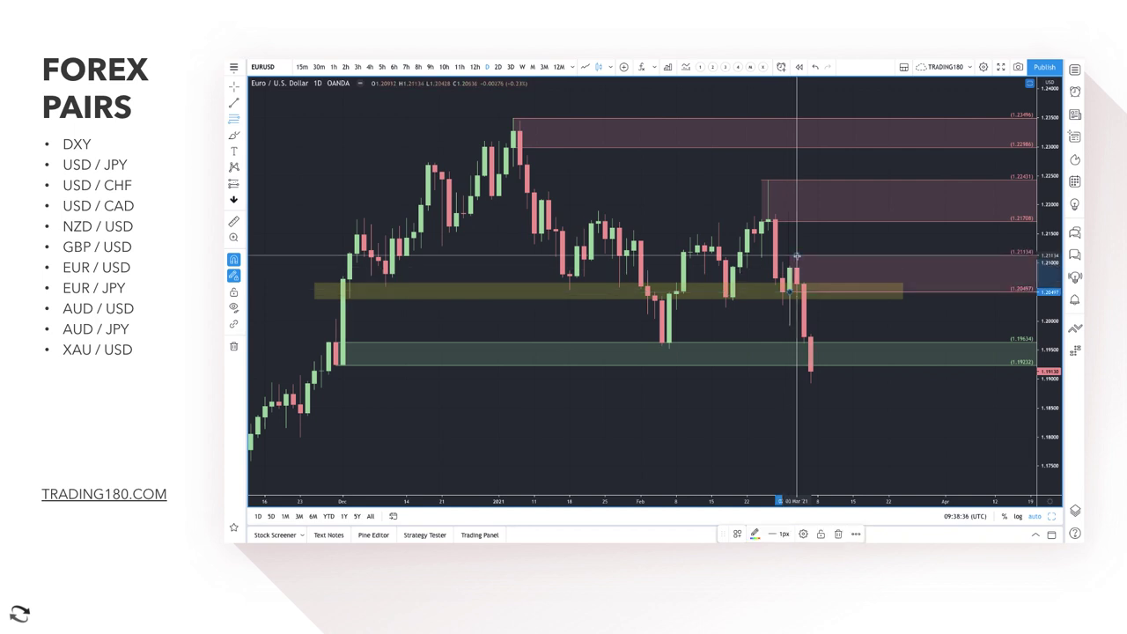
click(235, 123)
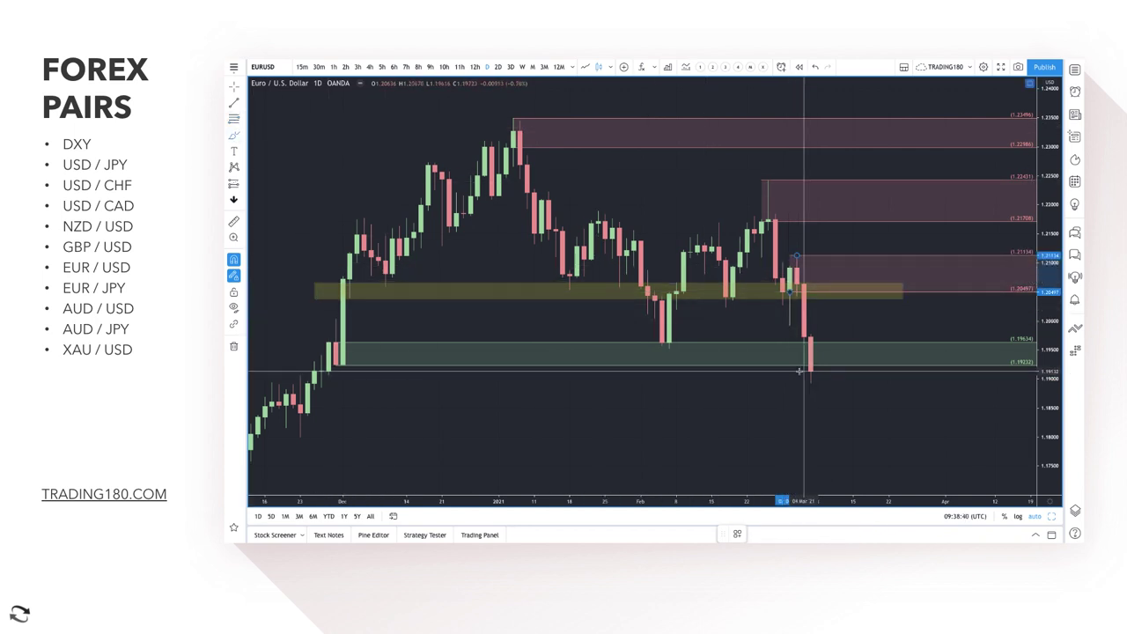
mouse_move(810, 372)
mouse_down()
mouse_move(849, 291)
mouse_move(894, 390)
mouse_up()
scroll(841, 396, down, 3)
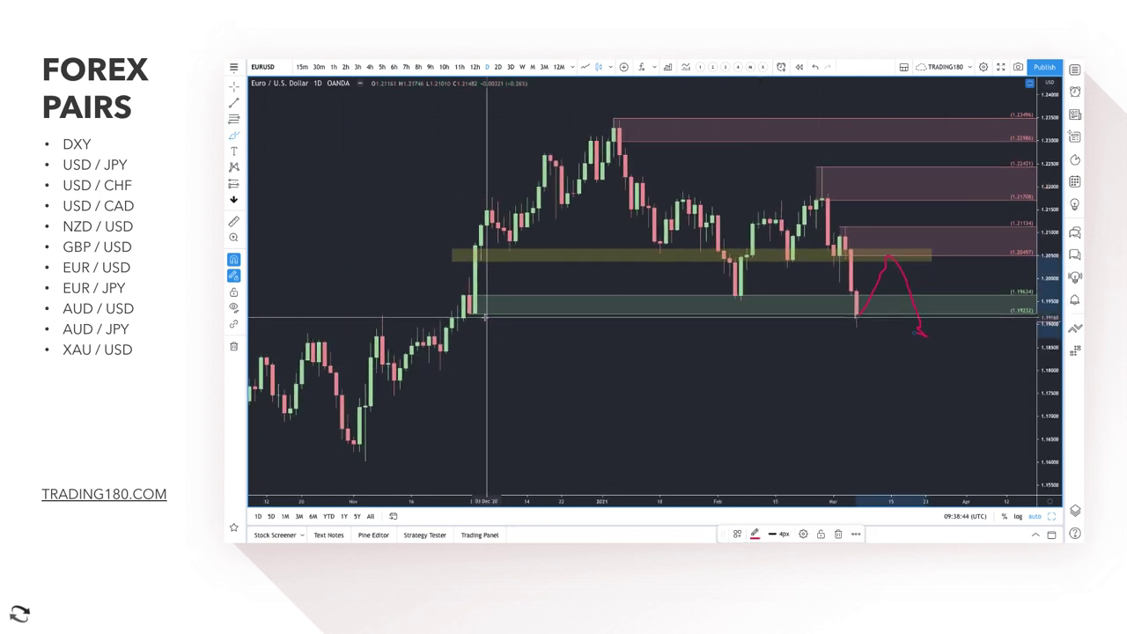
Draw a zone below price from 1.18564 down to the 11 November low, using the 2. DEMAND template
click(233, 119)
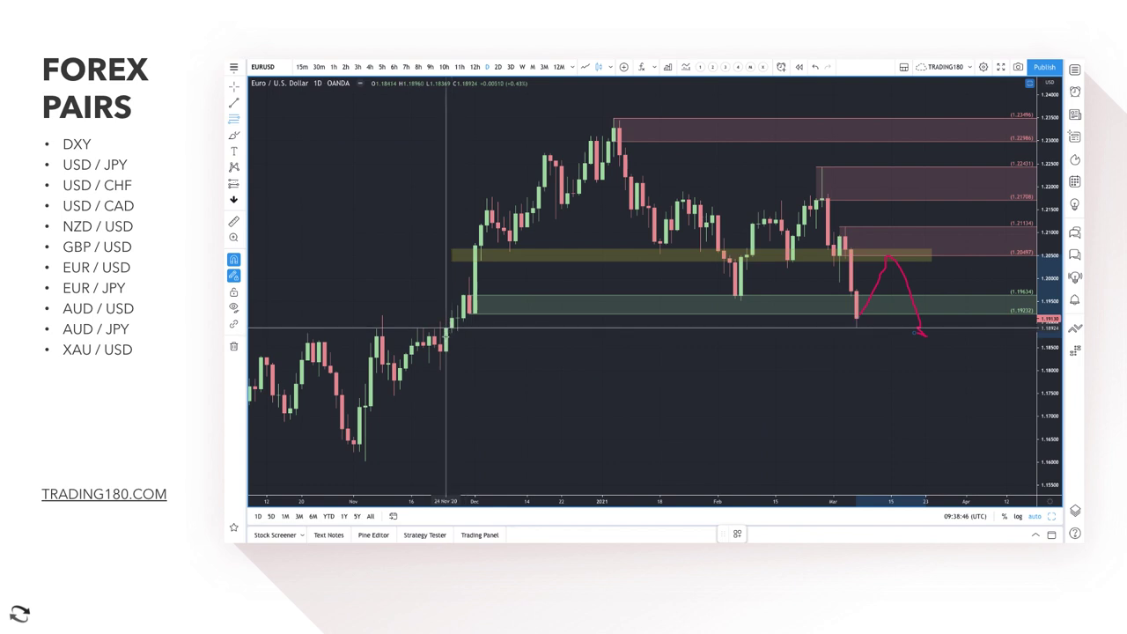
click(442, 341)
click(439, 369)
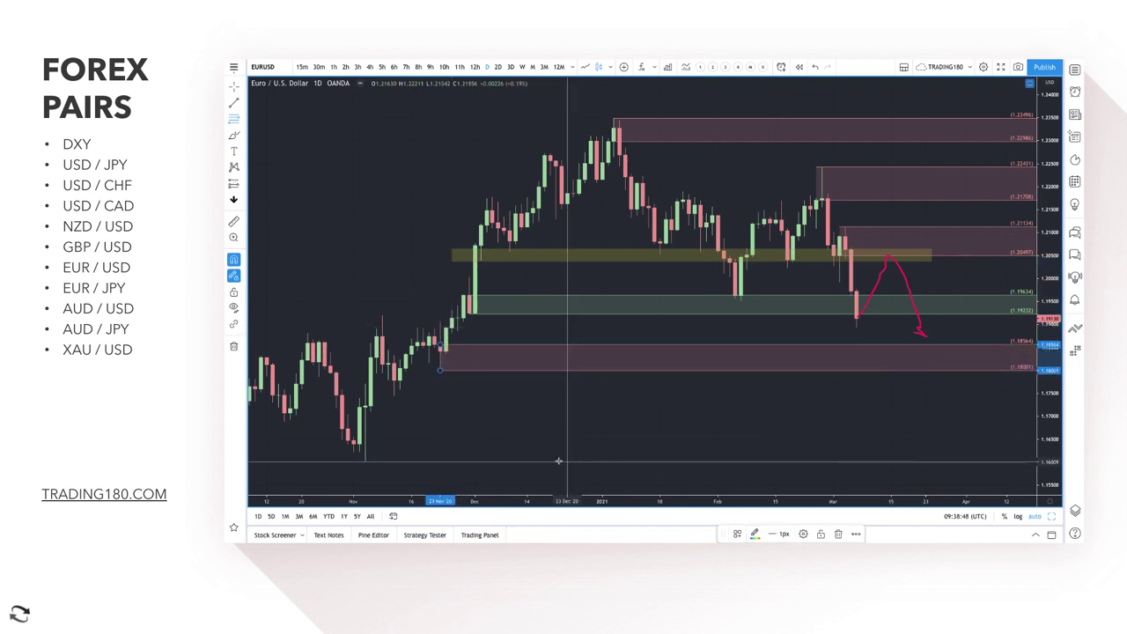
click(738, 535)
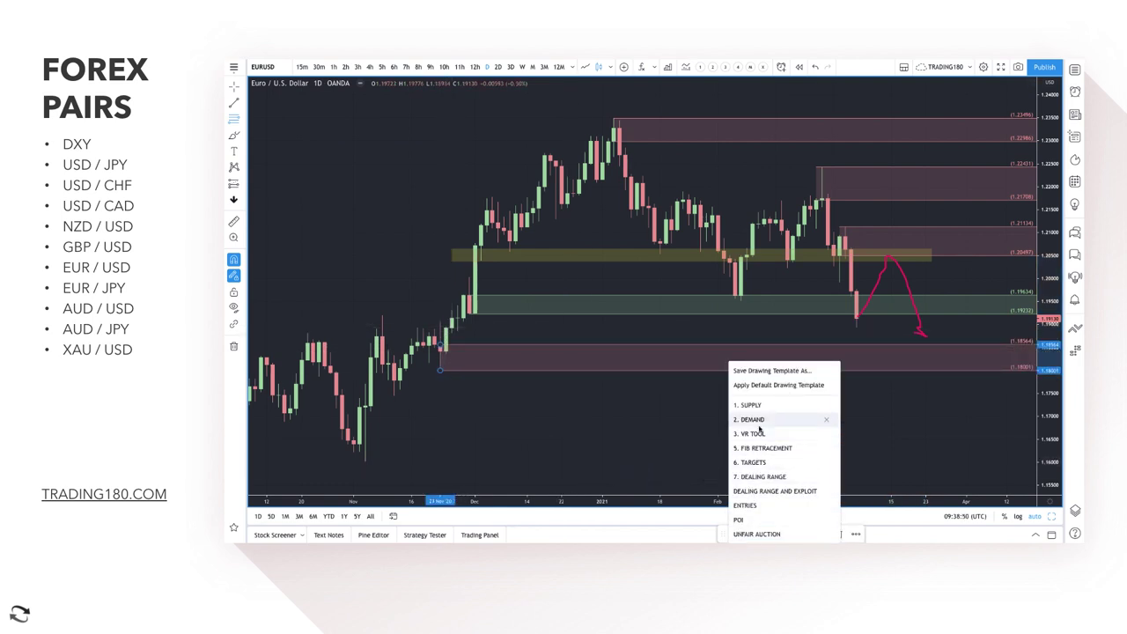
click(753, 419)
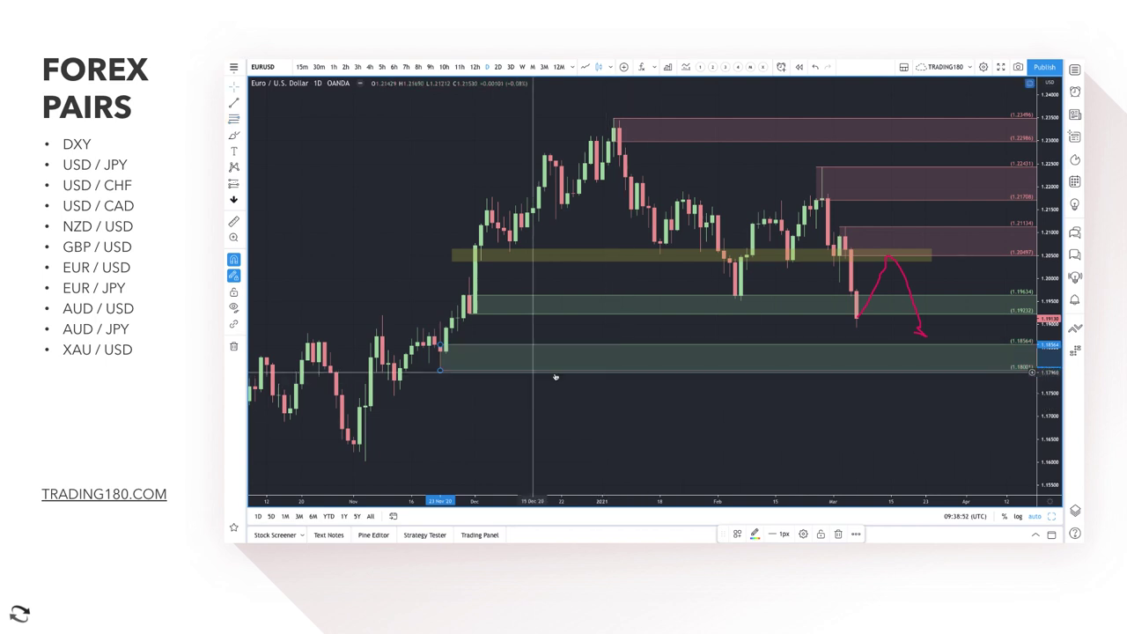
right_click(440, 372)
mouse_move(441, 371)
mouse_down()
mouse_move(418, 394)
mouse_move(394, 395)
mouse_up()
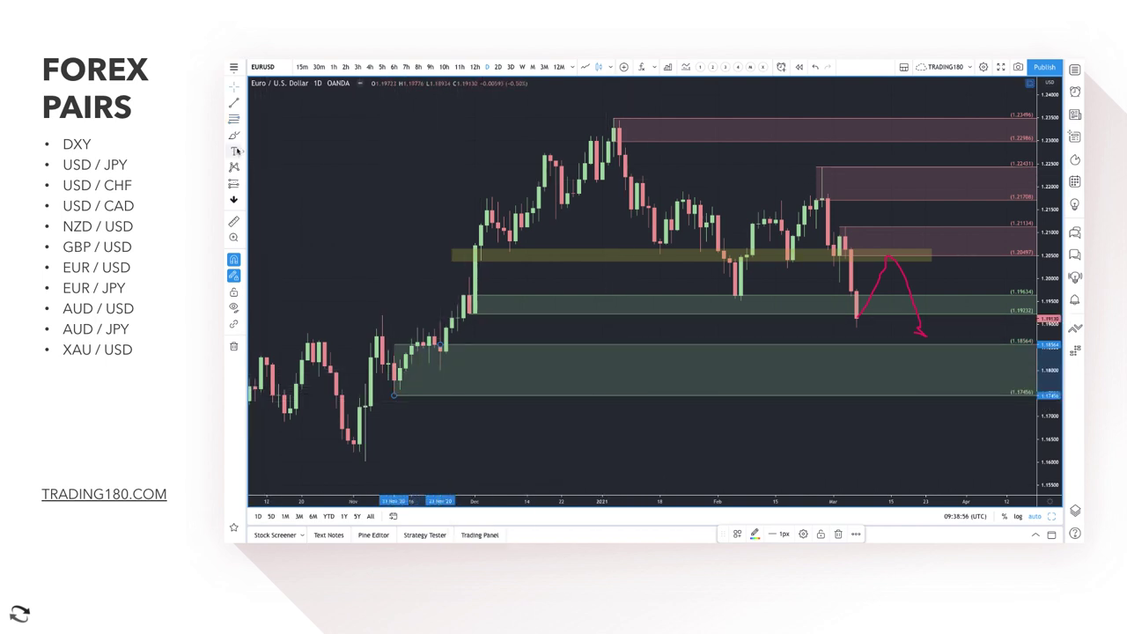
Draw a demand zone on the EUR/USD daily chart from 1.16476 down to 1.16027 at the early November low
click(234, 118)
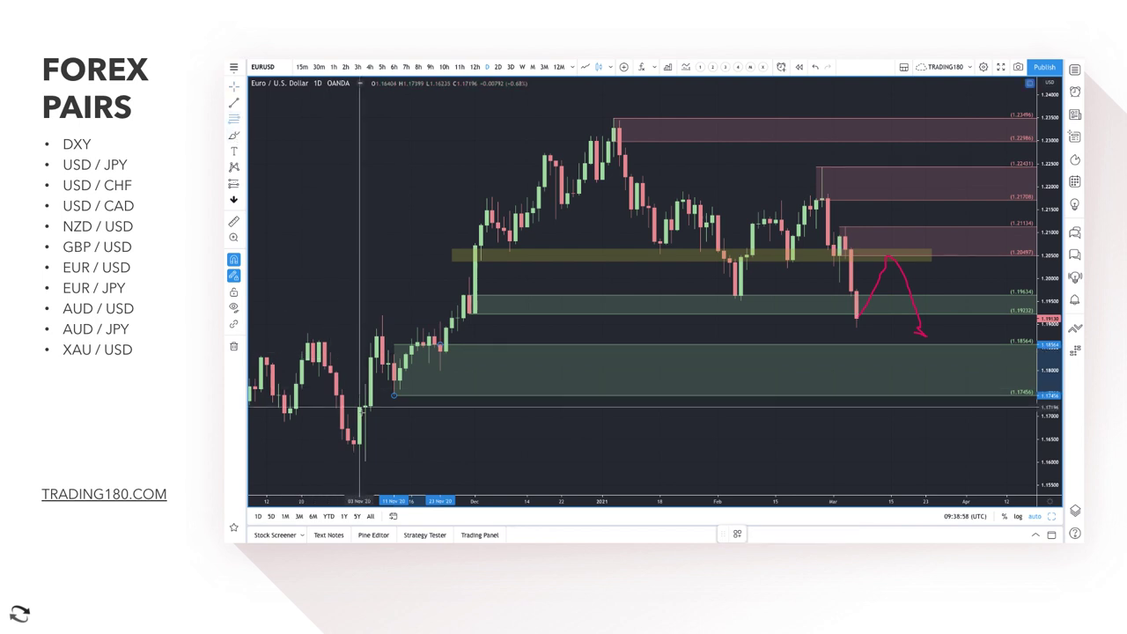
drag(354, 440, 365, 459)
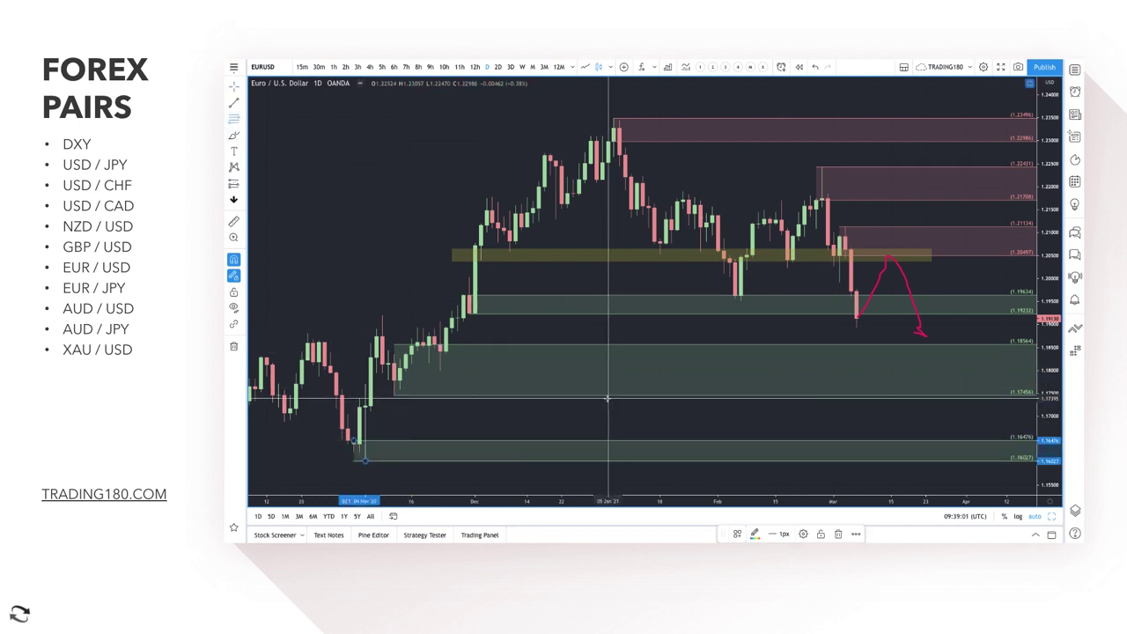
Shift the brushed EUR/USD price path lower so it starts near 1.185, and delete it from the chart
click(233, 134)
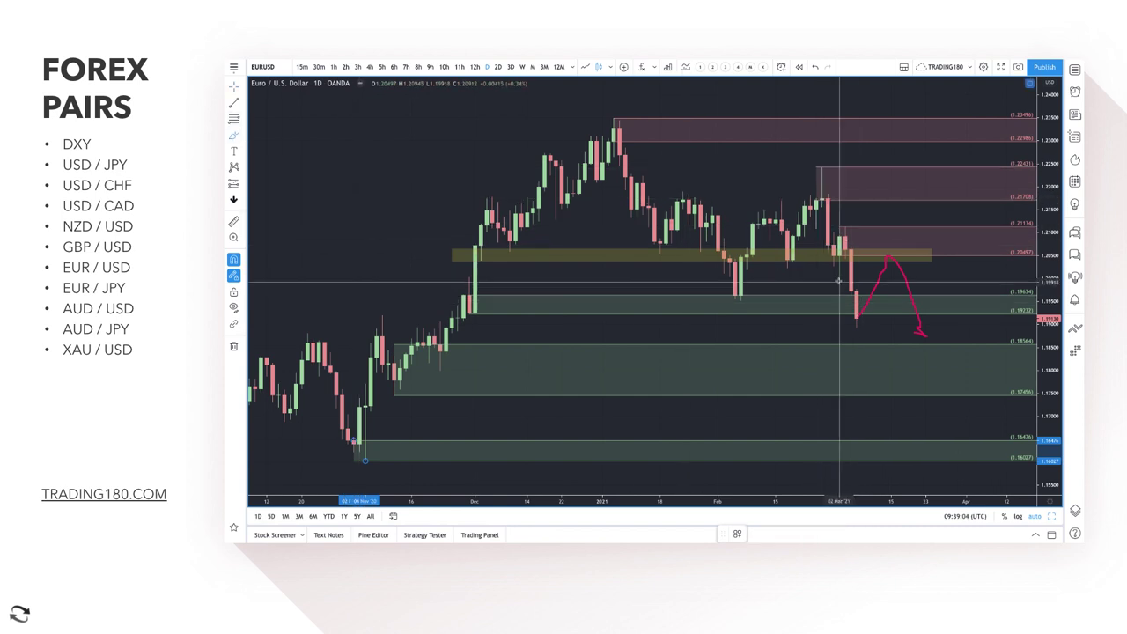
scroll(838, 280, up, 2)
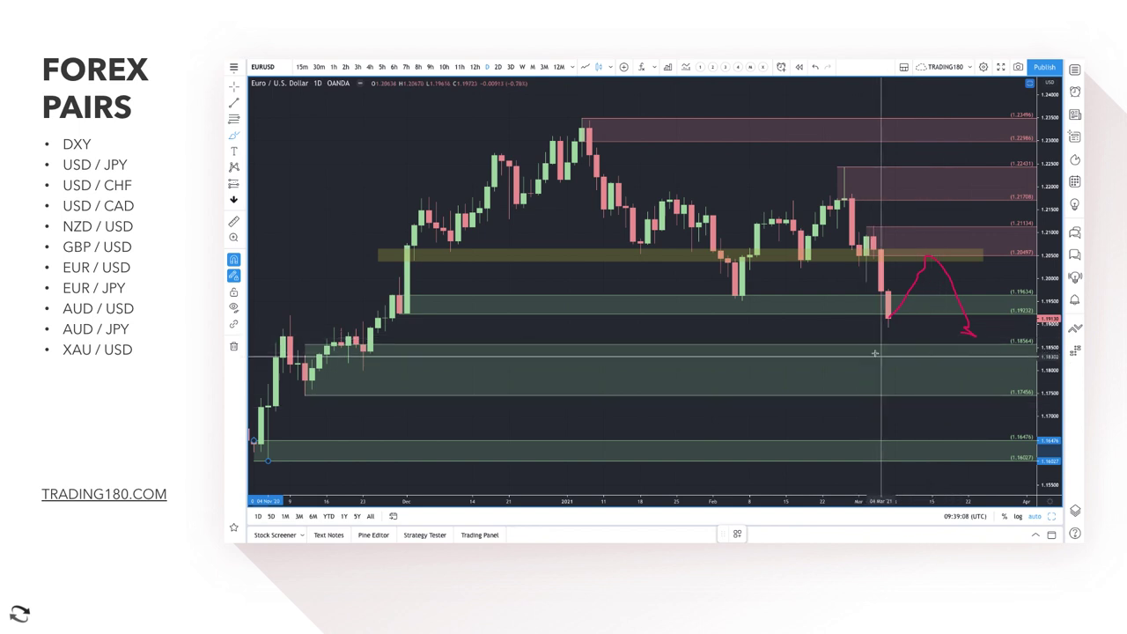
click(902, 325)
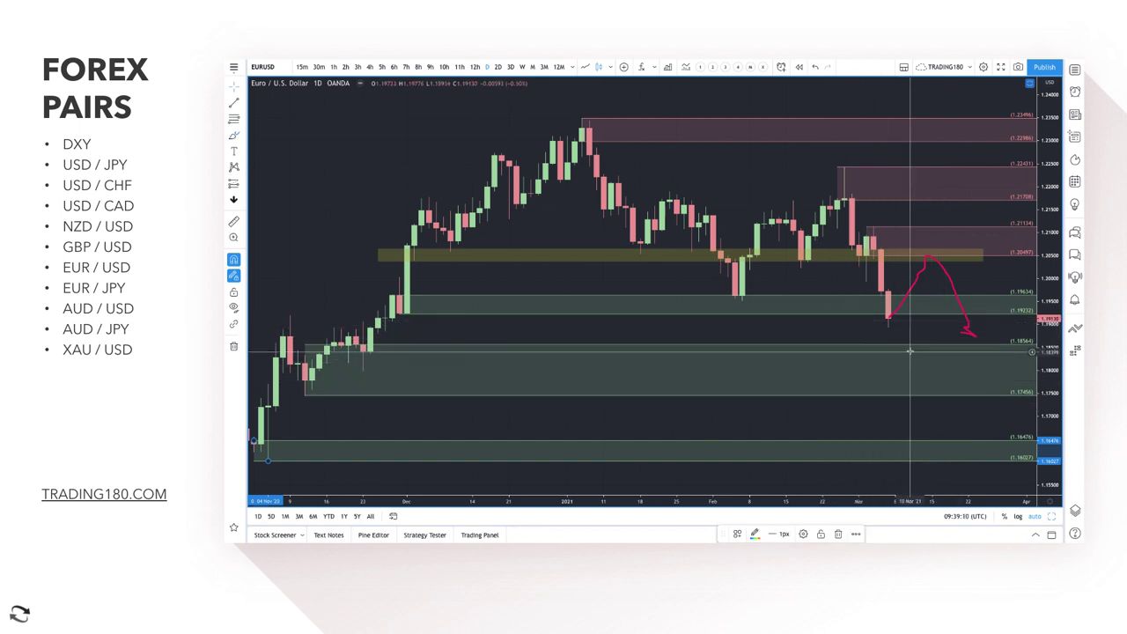
drag(917, 286, 917, 319)
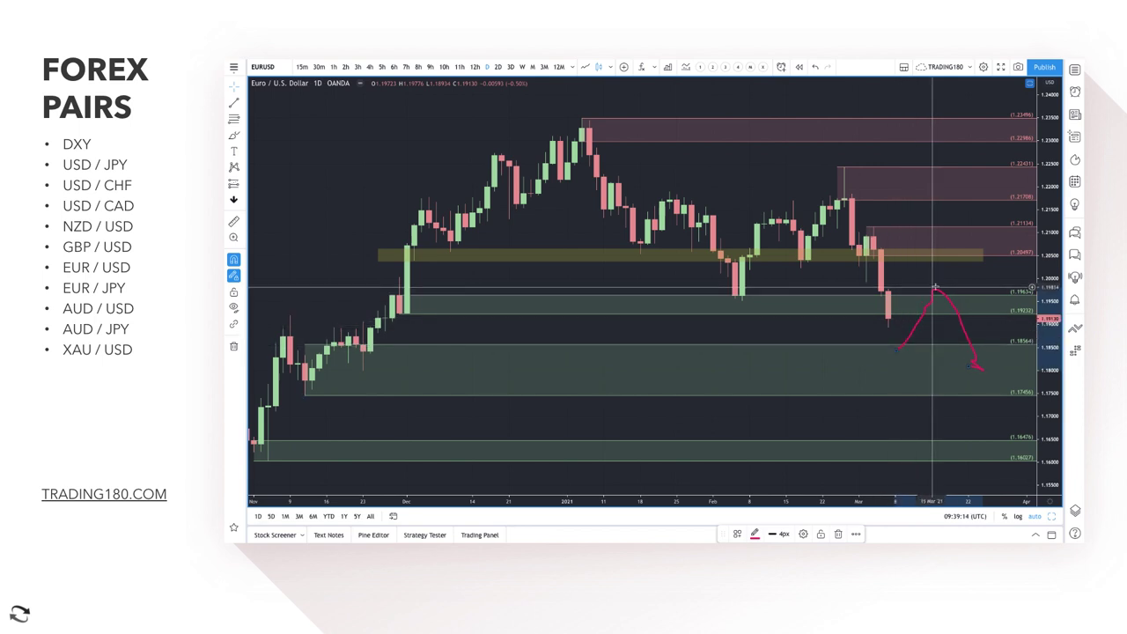
key(Delete)
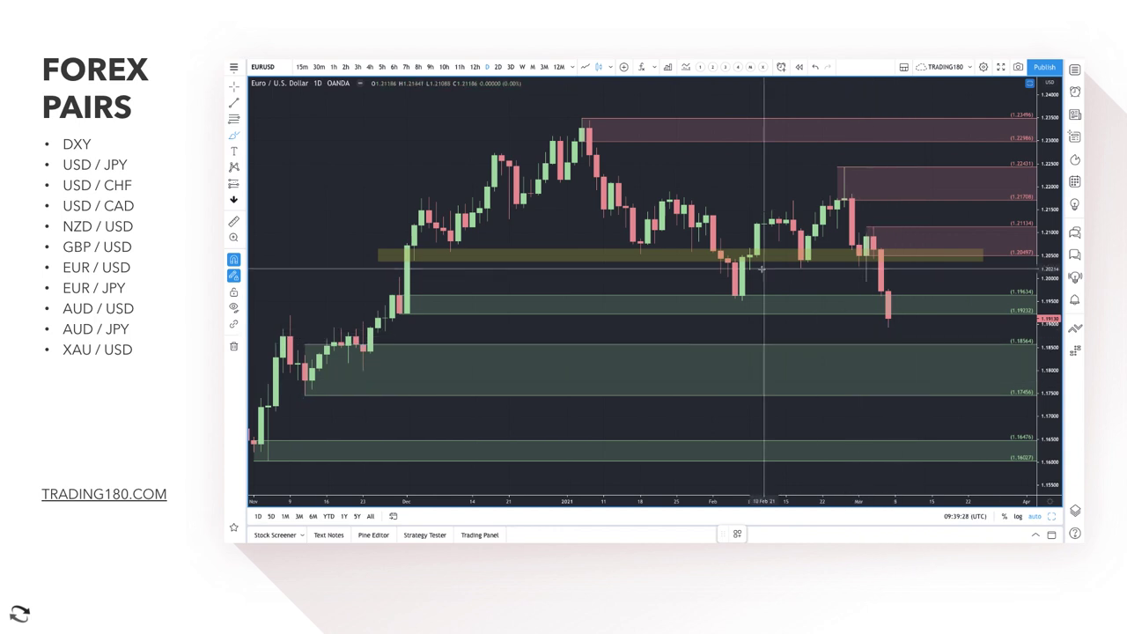
On the EUR/JPY daily chart, circle the latest candles and brush a dip to the 127.312 demand zone, a rebound and a fall from supply
scroll(621, 364, down, 3)
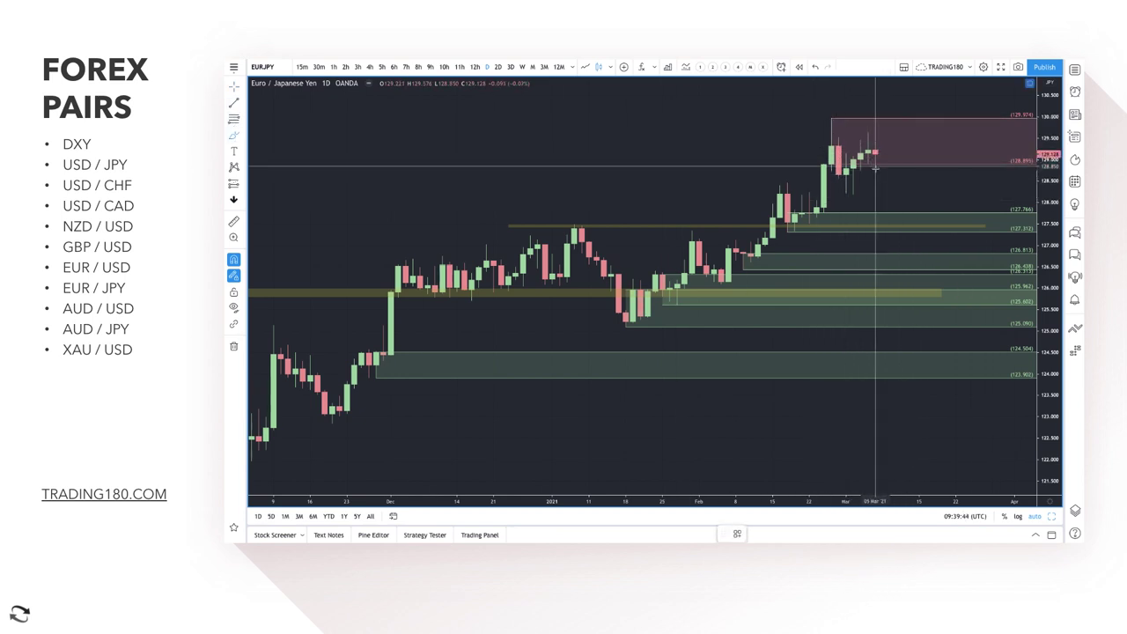
mouse_move(876, 154)
mouse_down()
mouse_move(898, 219)
mouse_move(948, 184)
mouse_up()
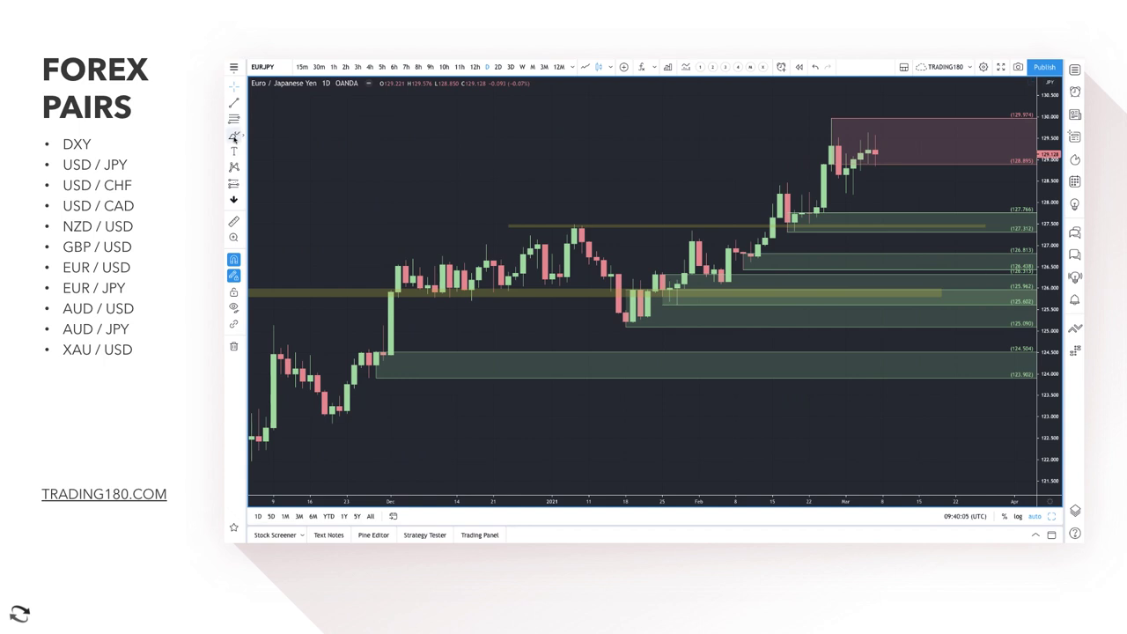
mouse_move(874, 154)
mouse_down()
mouse_move(889, 204)
mouse_move(942, 175)
mouse_move(948, 184)
mouse_up()
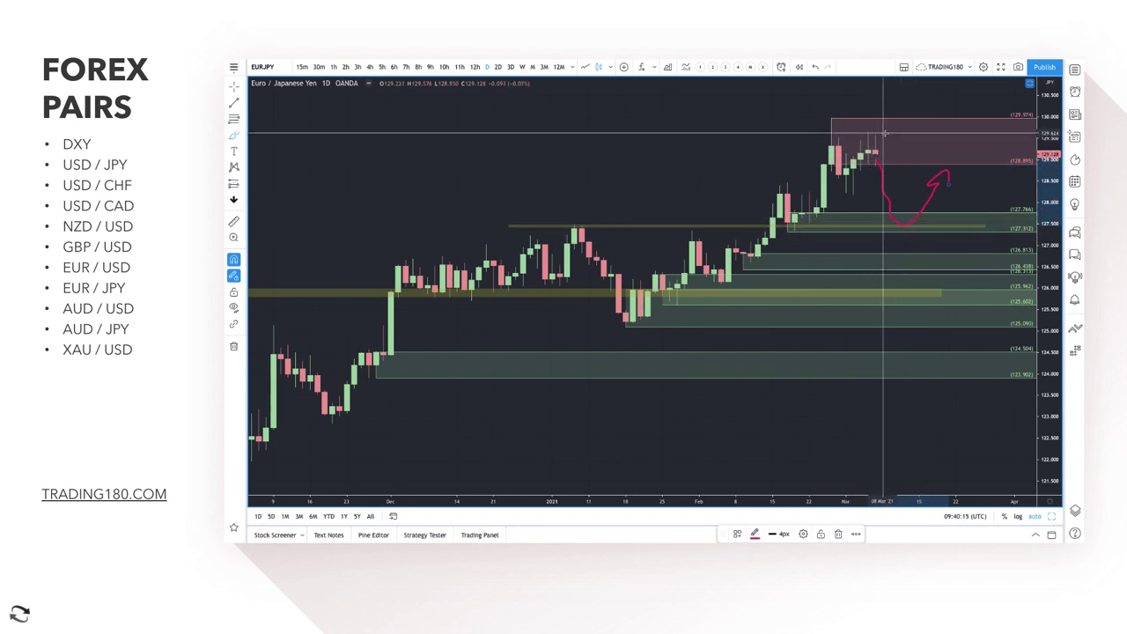
mouse_move(868, 137)
mouse_down()
mouse_move(838, 141)
mouse_move(885, 132)
mouse_move(846, 169)
mouse_move(858, 130)
mouse_up()
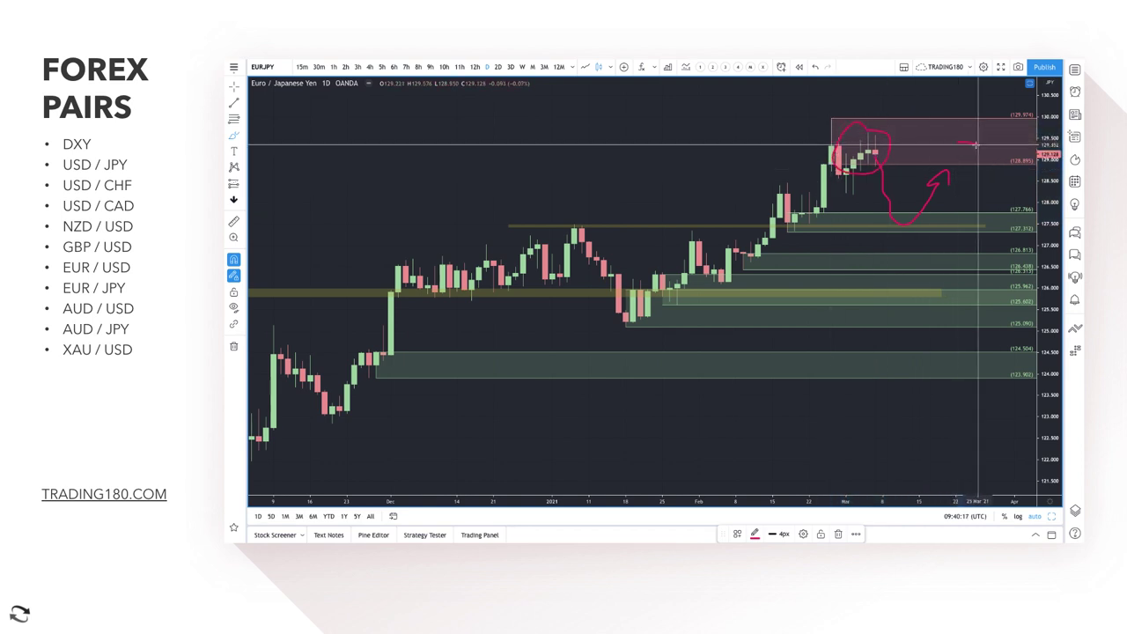
mouse_move(959, 141)
mouse_down()
mouse_move(1001, 201)
mouse_move(1014, 174)
mouse_up()
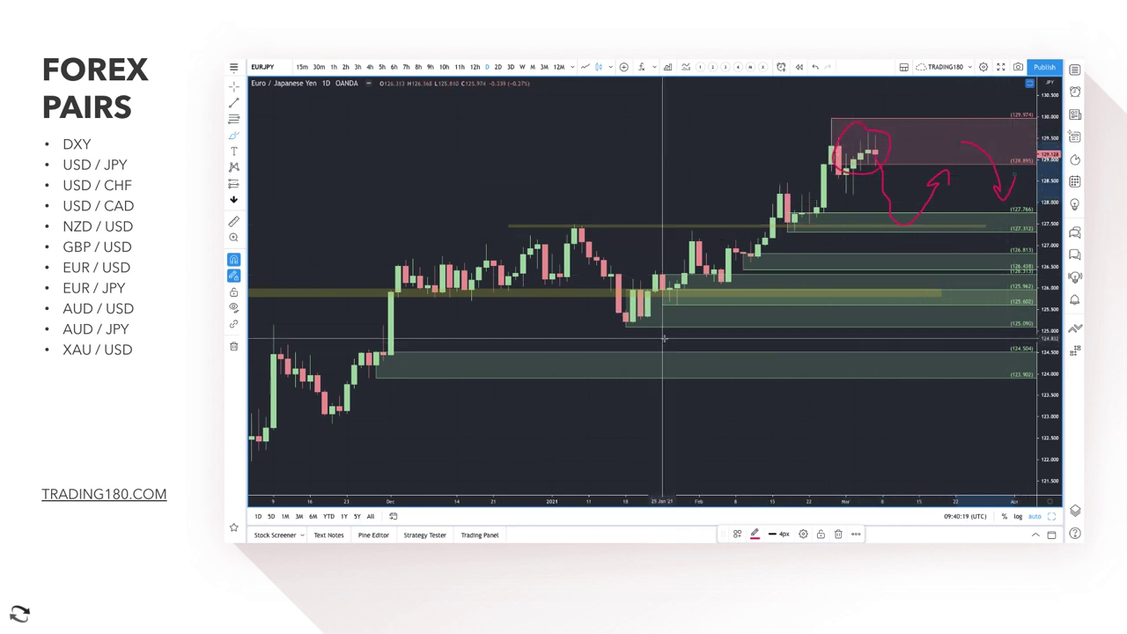
key(Escape)
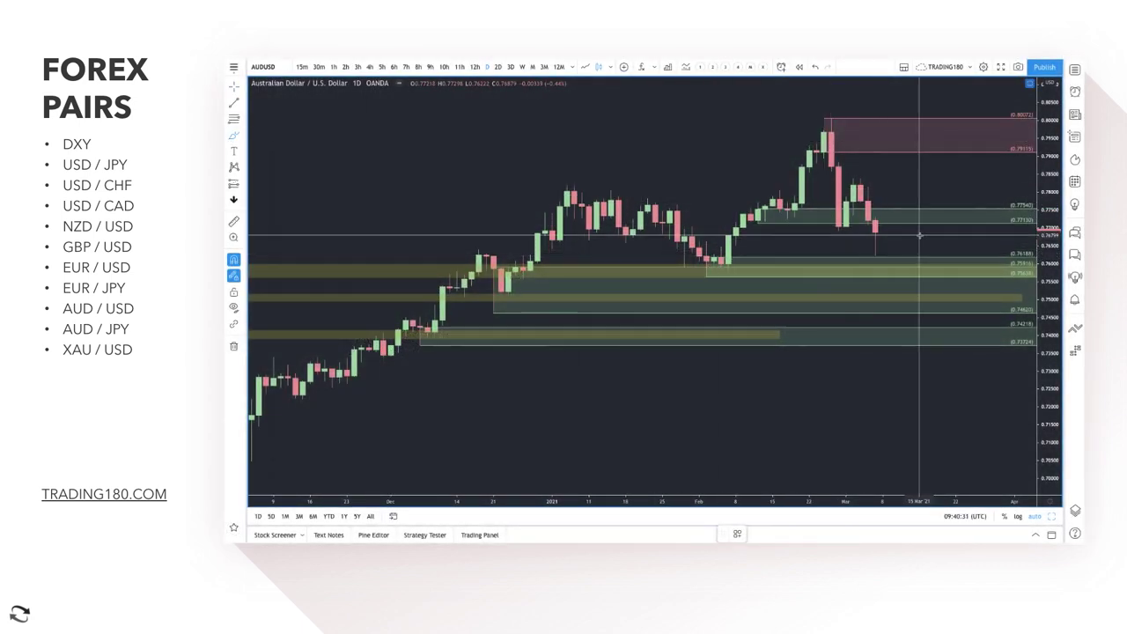
On the AUD/USD daily chart, delete the 0.77540 demand zone and draw a zone from 0.77732 to 0.78376 using the 1. SUPPLY template
key(Delete)
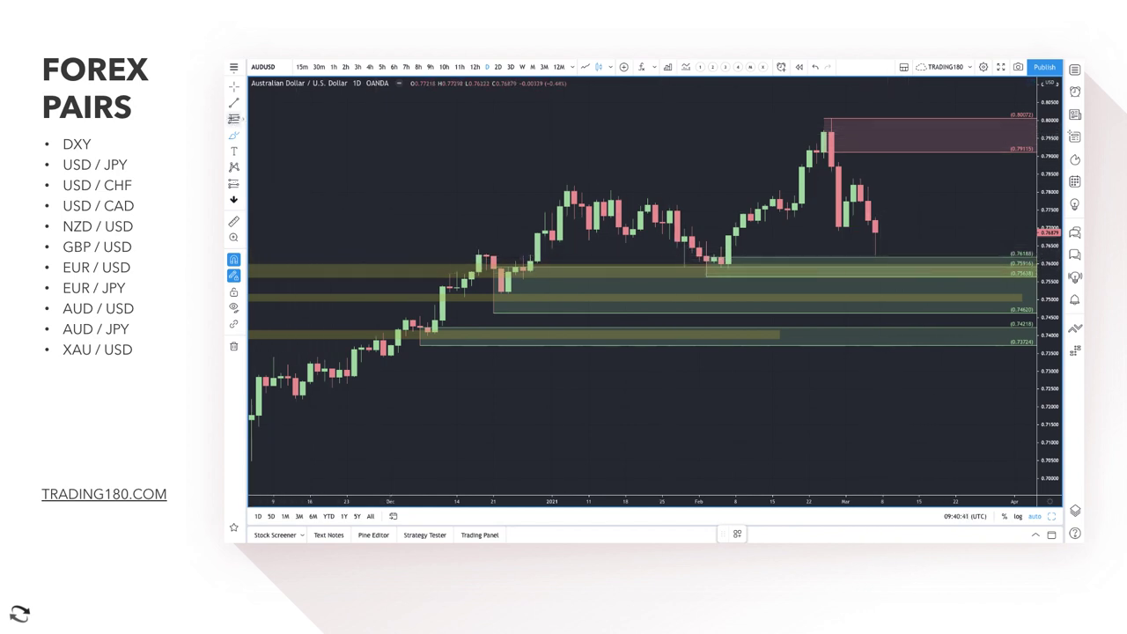
drag(852, 201, 853, 178)
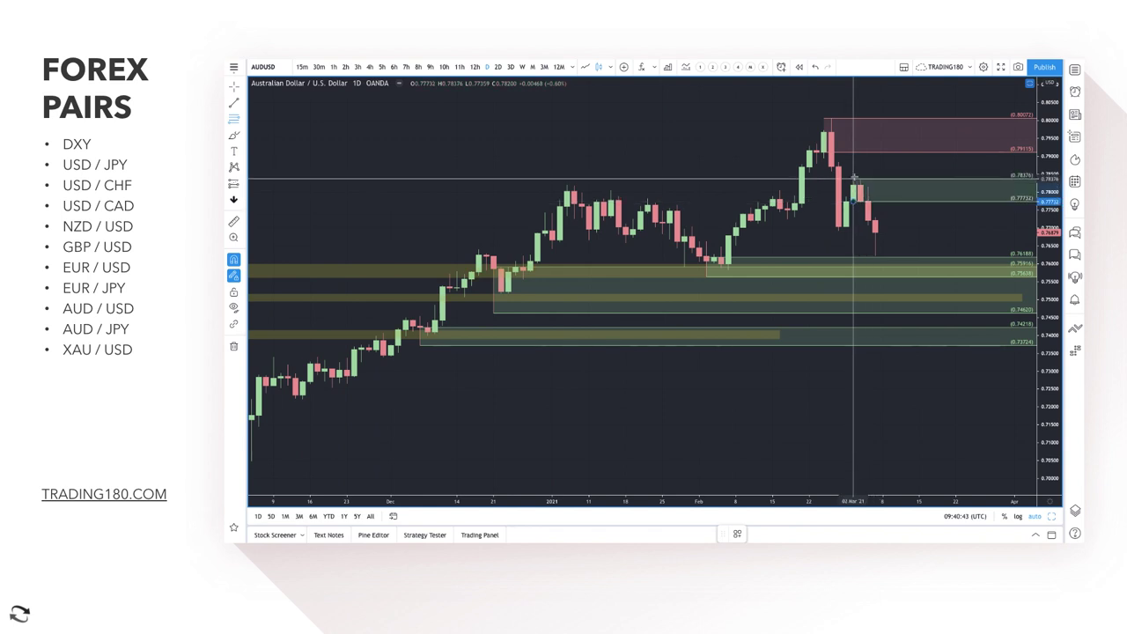
click(731, 533)
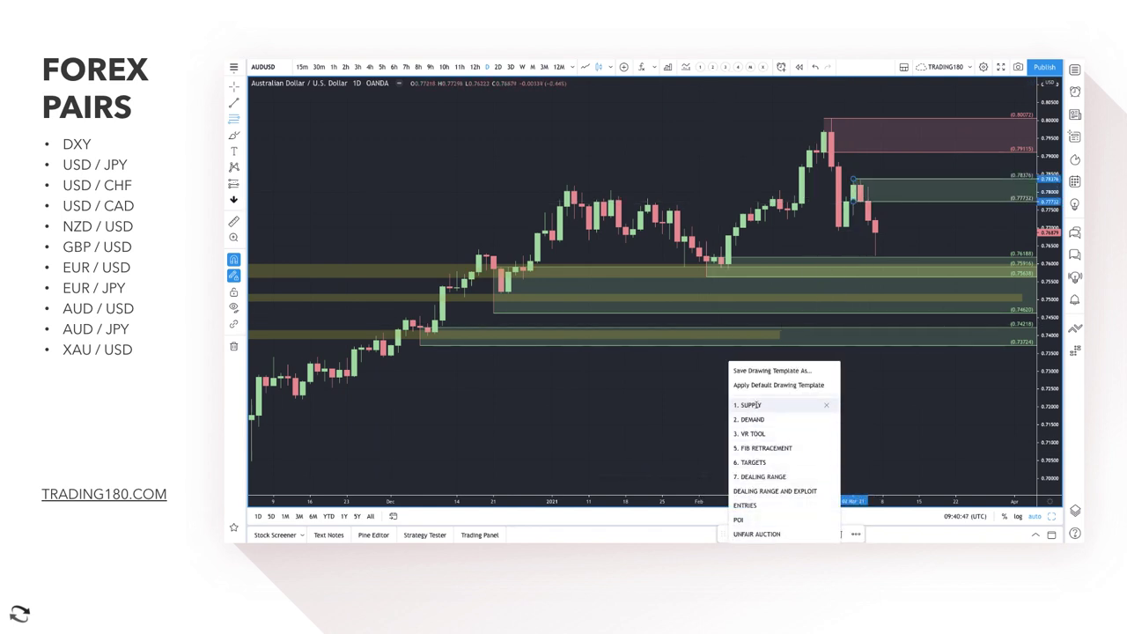
click(754, 405)
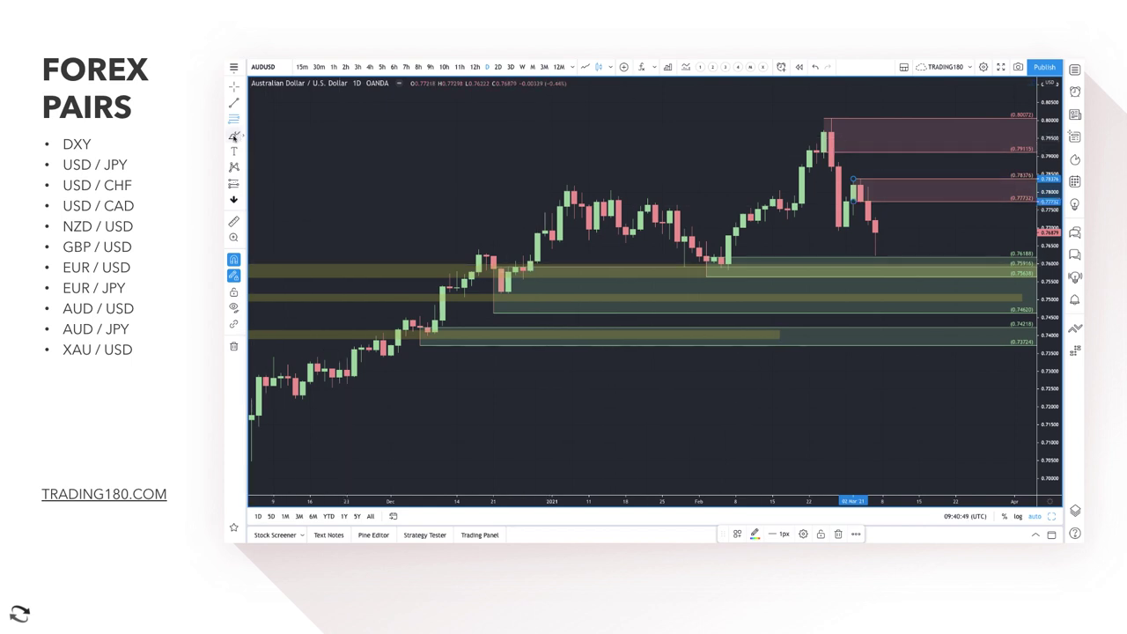
Brush AUD/USD scenarios: a dip to about 0.75 and rebound, a rise into the new supply zone and fall, and a drop from upper supply
click(233, 137)
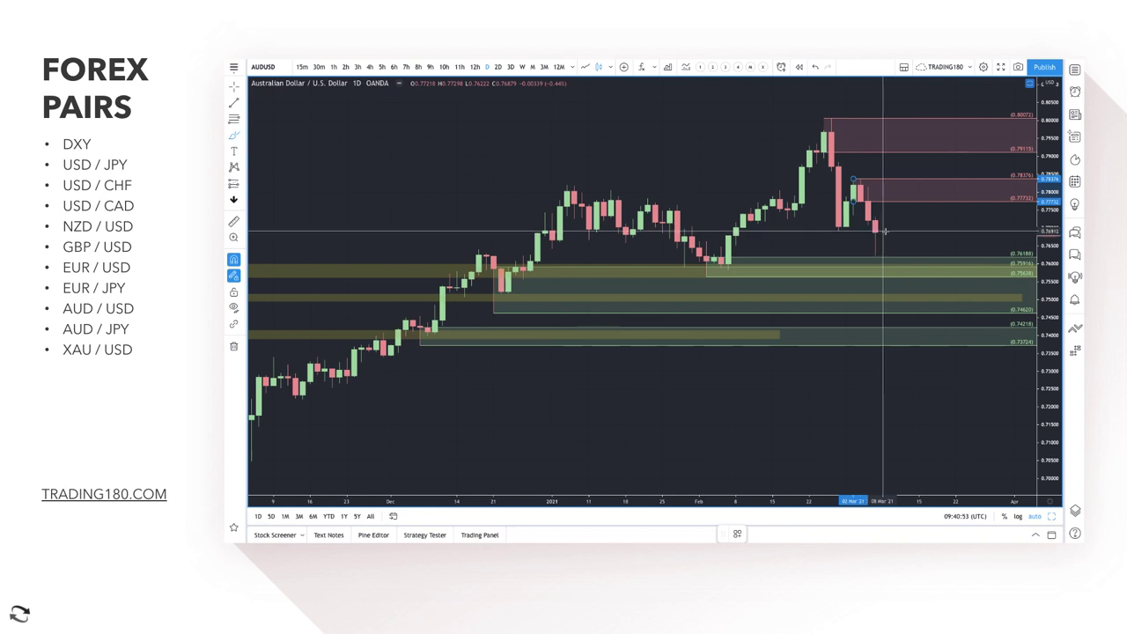
mouse_move(884, 231)
mouse_down()
mouse_move(898, 241)
mouse_move(872, 261)
mouse_move(860, 246)
mouse_move(879, 218)
mouse_move(894, 295)
mouse_move(935, 230)
mouse_move(948, 238)
mouse_up()
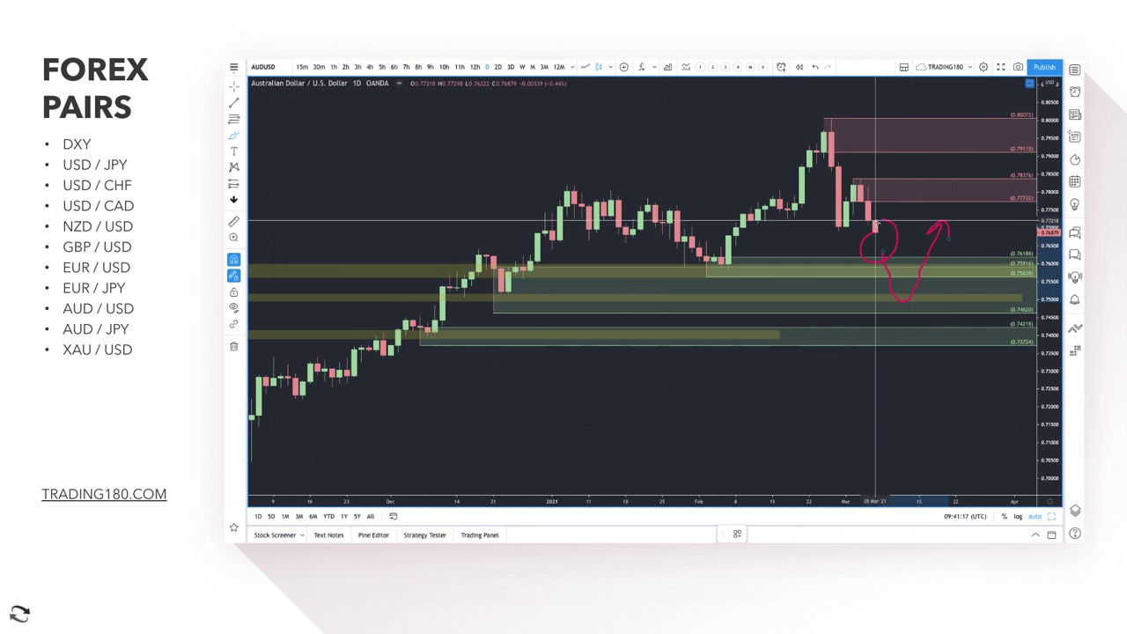
mouse_move(876, 226)
mouse_down()
mouse_move(880, 198)
mouse_move(911, 186)
mouse_move(969, 209)
mouse_move(971, 235)
mouse_move(991, 220)
mouse_up()
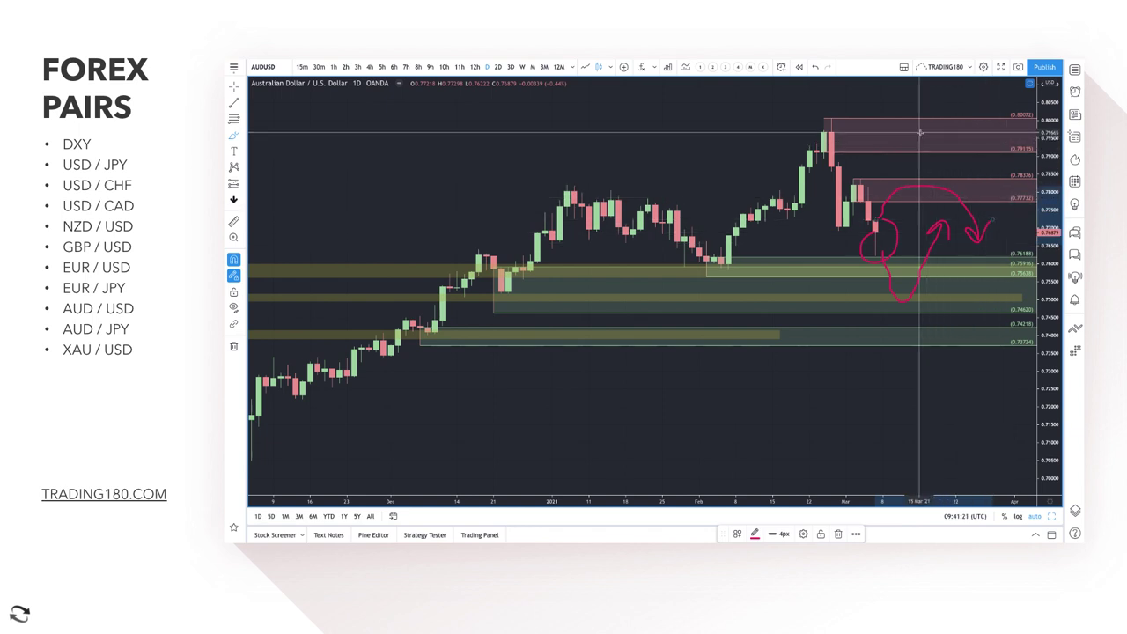
drag(899, 136, 979, 182)
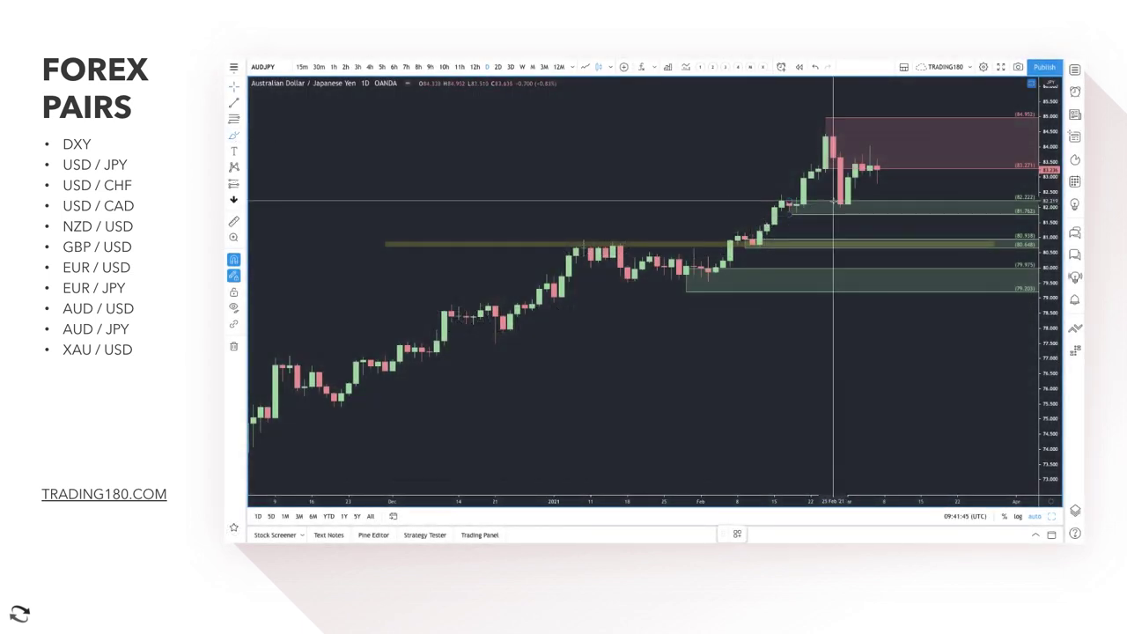
On the AUD/JPY daily chart, handwrite "Risk on" above the candles, brush a long rising arrow beneath price, and delete that arrow
mouse_move(543, 149)
mouse_down()
mouse_move(529, 175)
mouse_move(557, 151)
mouse_move(606, 184)
mouse_up()
mouse_move(407, 424)
mouse_down()
mouse_move(823, 280)
mouse_move(871, 239)
mouse_up()
mouse_move(823, 253)
mouse_down()
mouse_move(872, 239)
mouse_move(870, 277)
mouse_up()
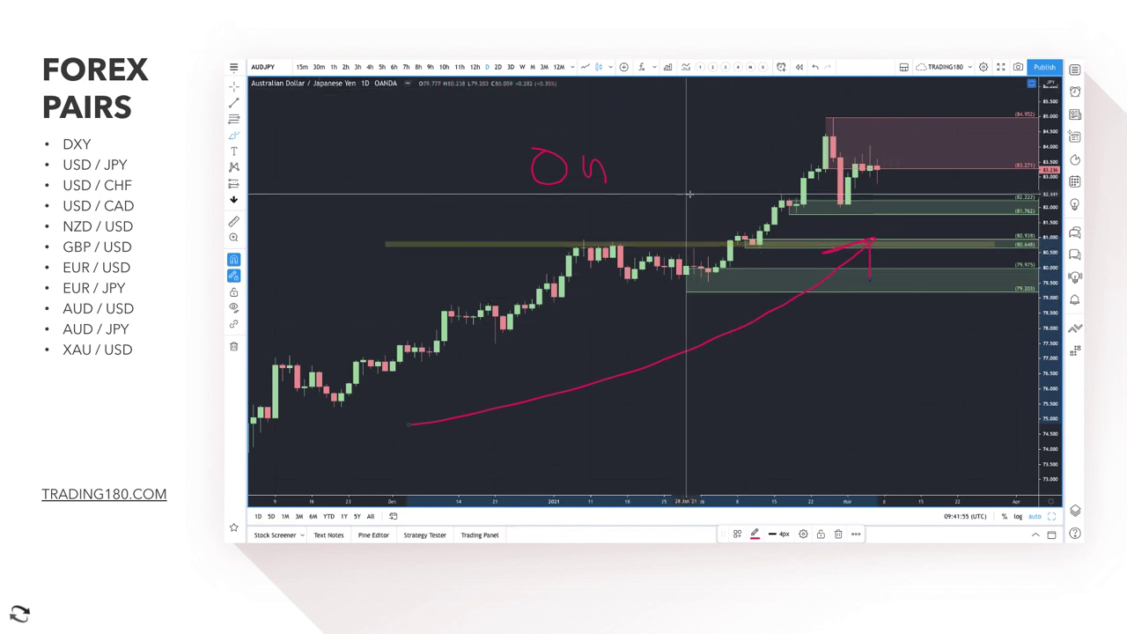
mouse_move(405, 107)
mouse_down()
mouse_move(405, 176)
mouse_move(445, 176)
mouse_up()
drag(486, 115, 487, 180)
drag(504, 133, 495, 162)
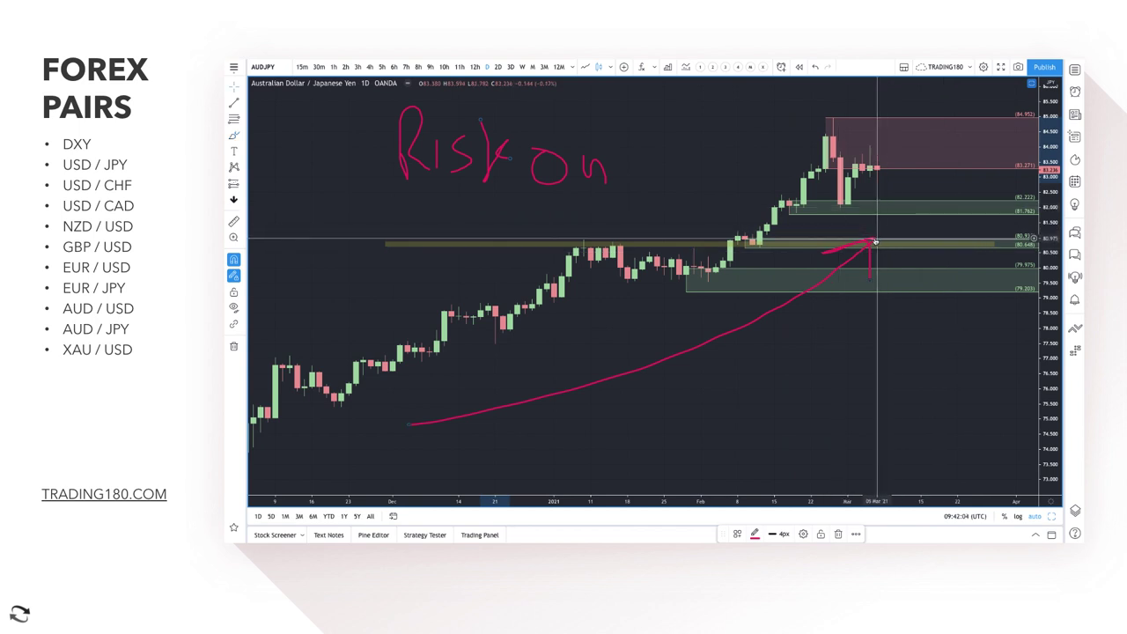
key(Delete)
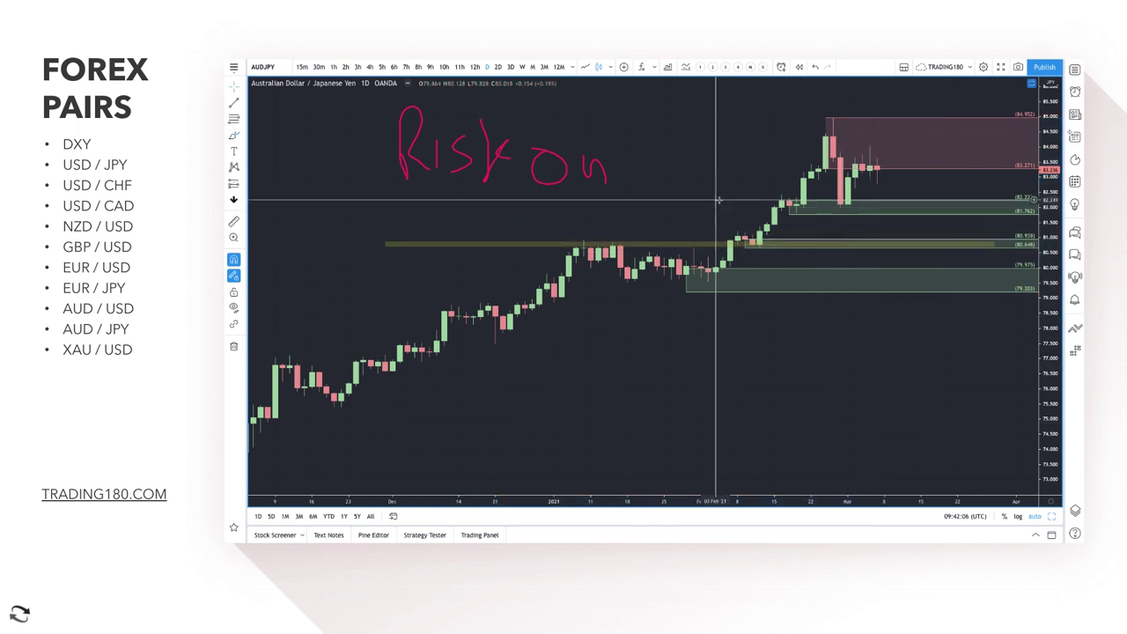
Circle the late February AUD/JPY low, brush a rising arrow from it, and sketch a path falling from current price to the 80.938 zone
click(235, 135)
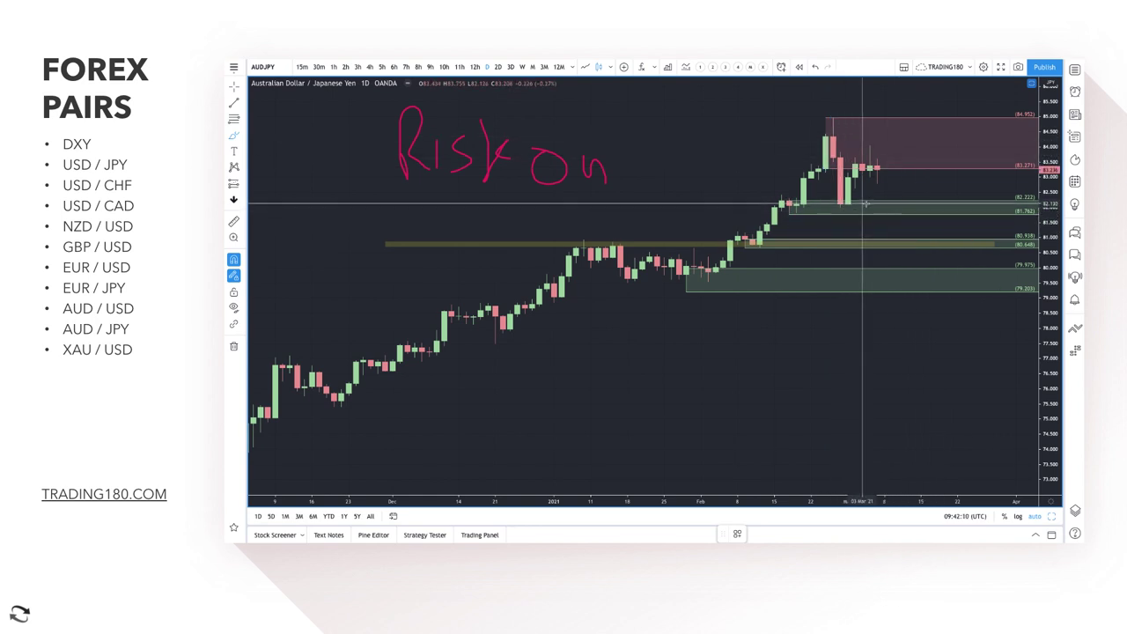
drag(848, 202, 845, 194)
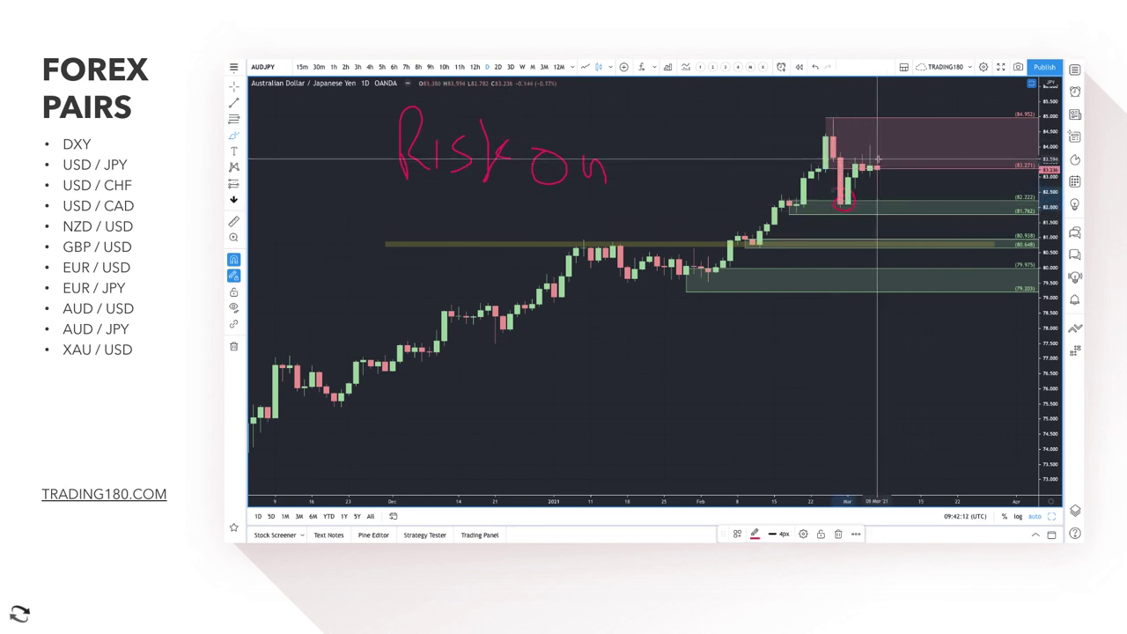
mouse_move(878, 170)
mouse_down()
mouse_move(897, 235)
mouse_move(928, 234)
mouse_up()
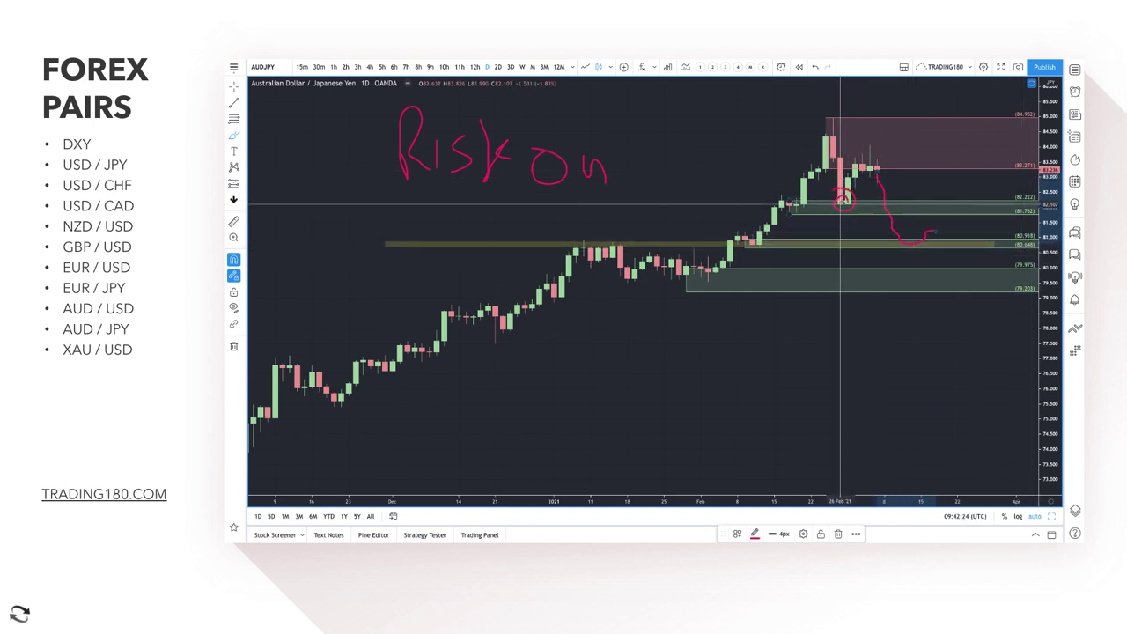
mouse_move(843, 202)
mouse_down()
mouse_move(854, 167)
mouse_move(868, 163)
mouse_up()
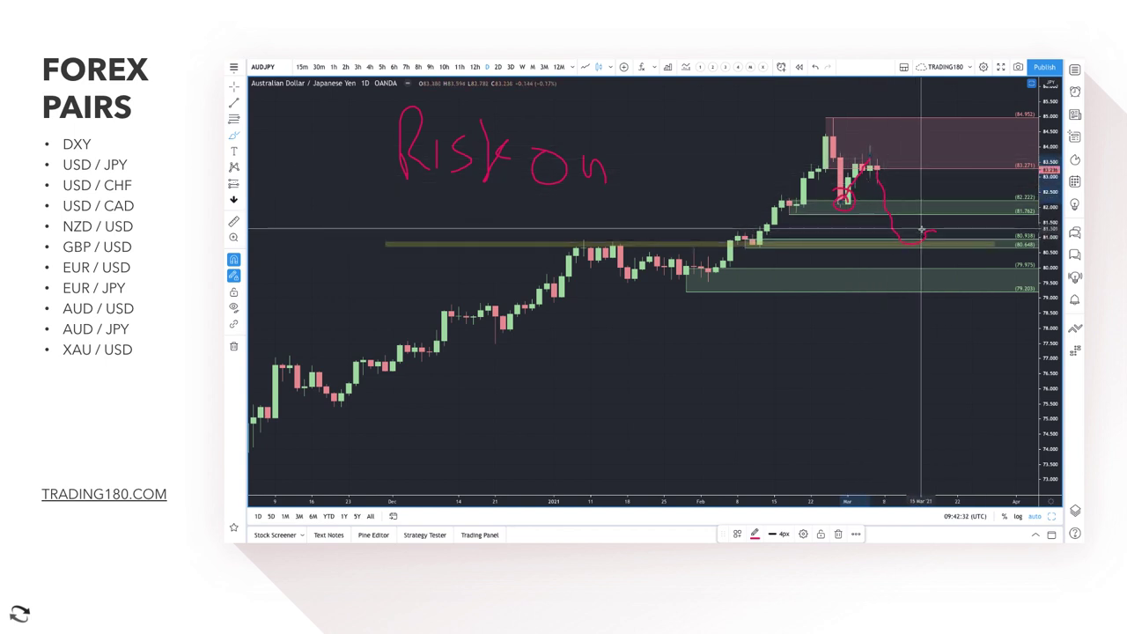
Circle and brush rebound arrows from the three AUD/JPY demand zones below price, and underline the handwritten "Risk on" note
mouse_move(931, 230)
mouse_down()
mouse_move(893, 236)
mouse_move(898, 250)
mouse_move(916, 257)
mouse_move(942, 243)
mouse_move(938, 216)
mouse_move(970, 160)
mouse_move(972, 176)
mouse_up()
mouse_move(898, 199)
mouse_down()
mouse_move(899, 215)
mouse_move(921, 171)
mouse_move(930, 178)
mouse_up()
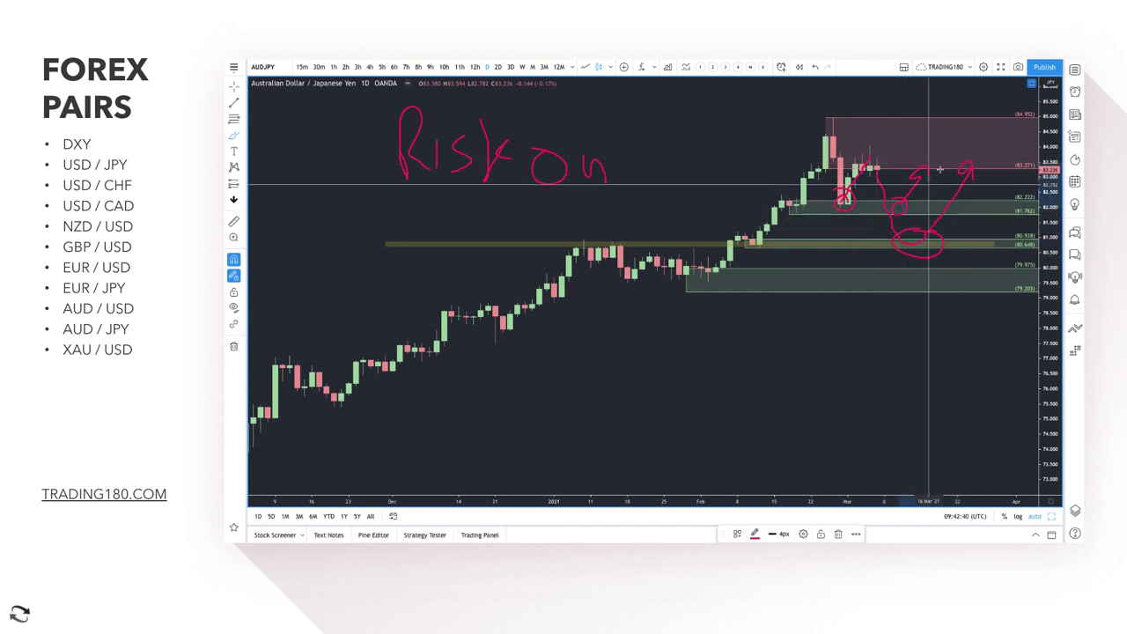
click(903, 241)
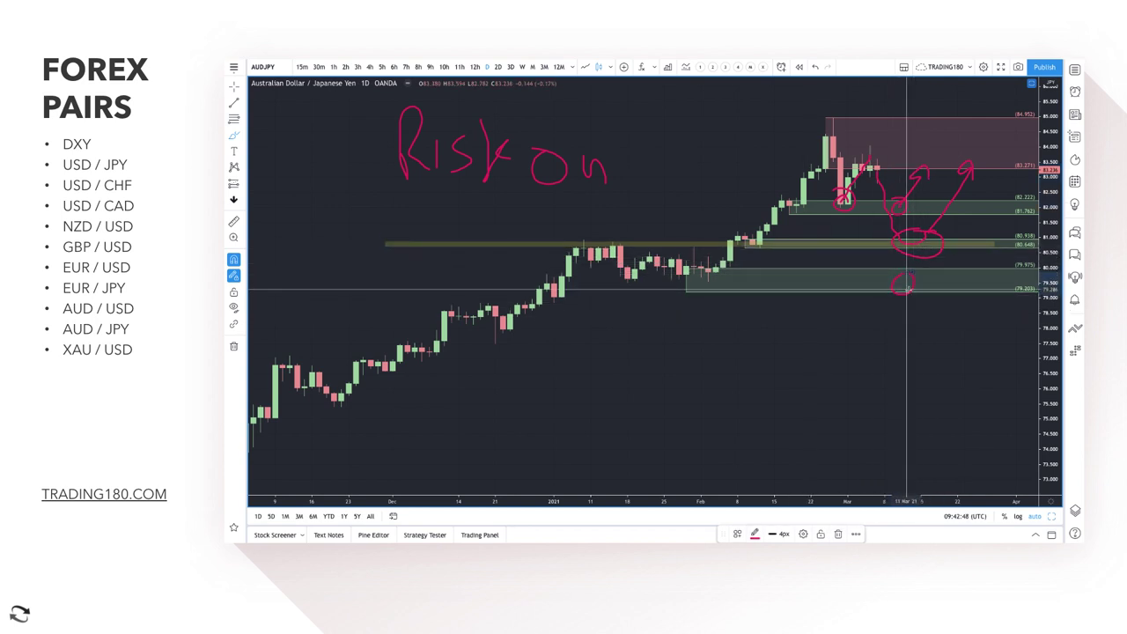
drag(906, 286, 965, 248)
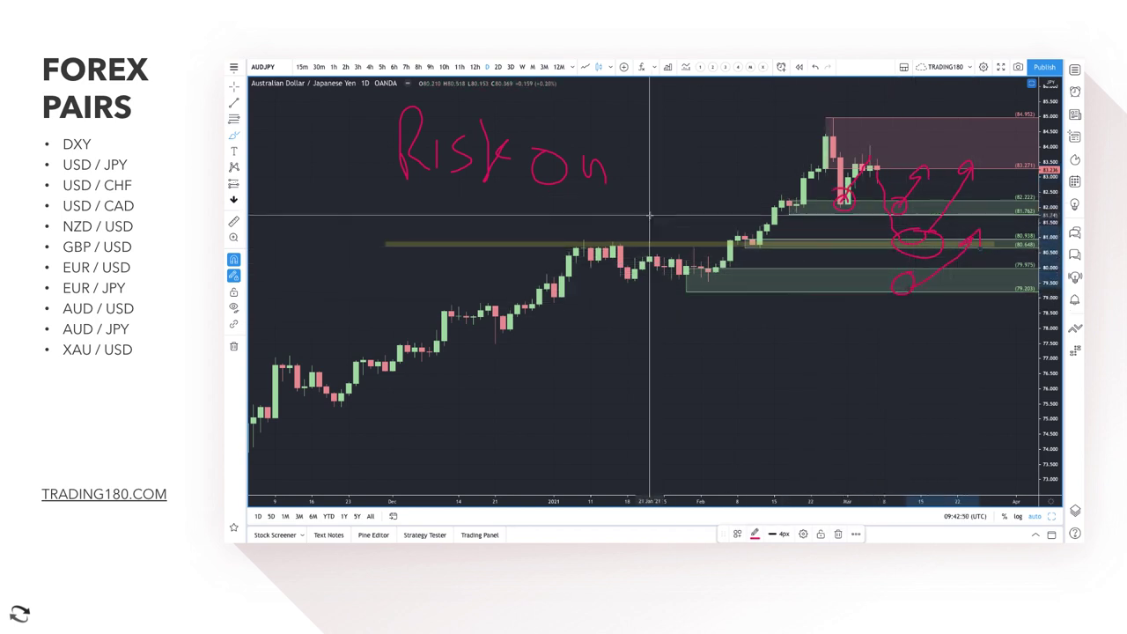
drag(373, 198, 621, 200)
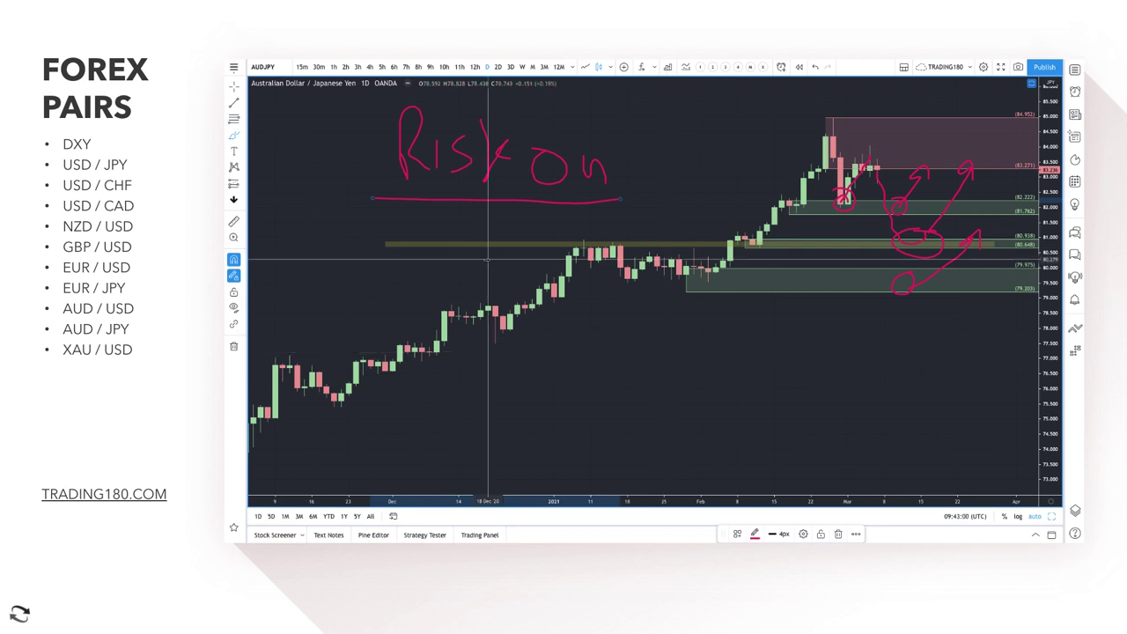
Switch to the Bloomberg article on gold bulls and highlight the summary point about investors switching away from the haven asset
click(545, 357)
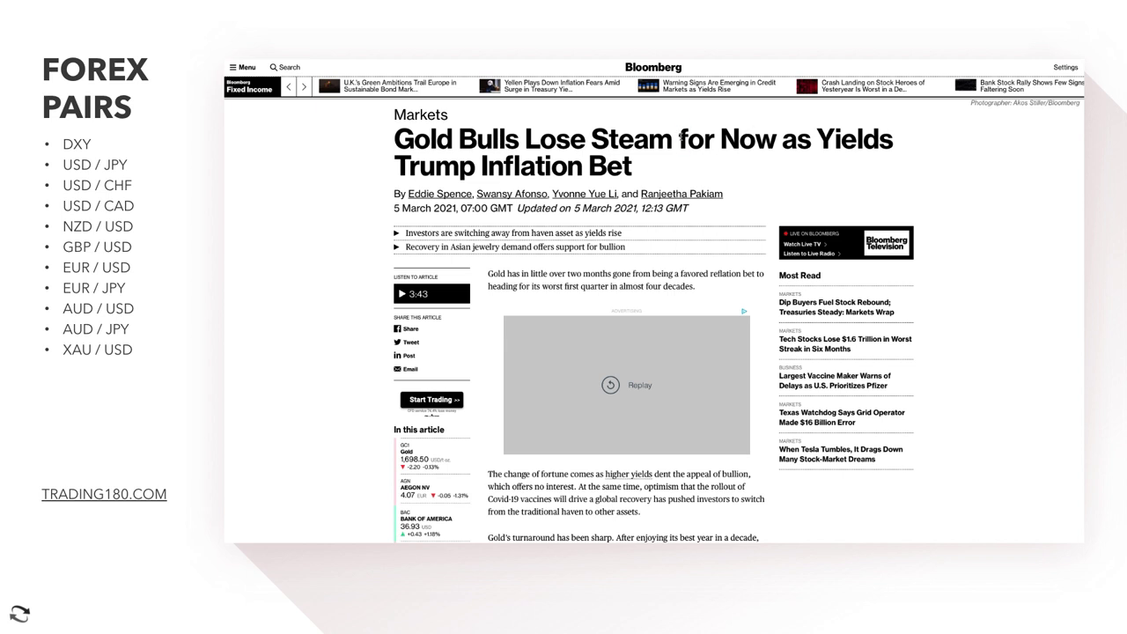
drag(680, 134, 754, 141)
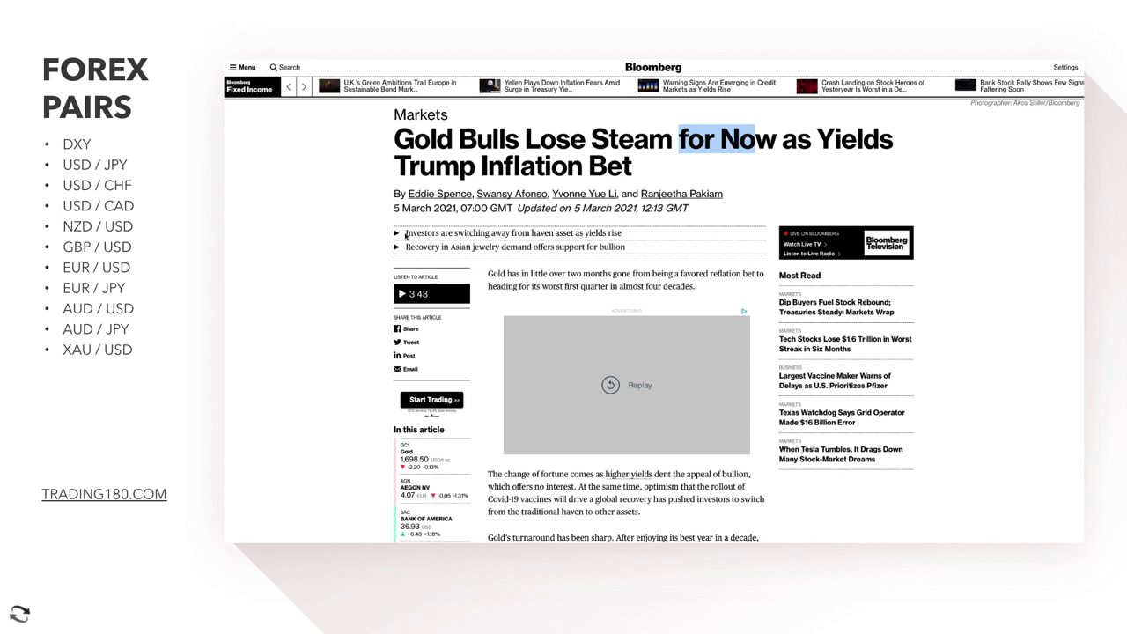
drag(407, 233, 623, 232)
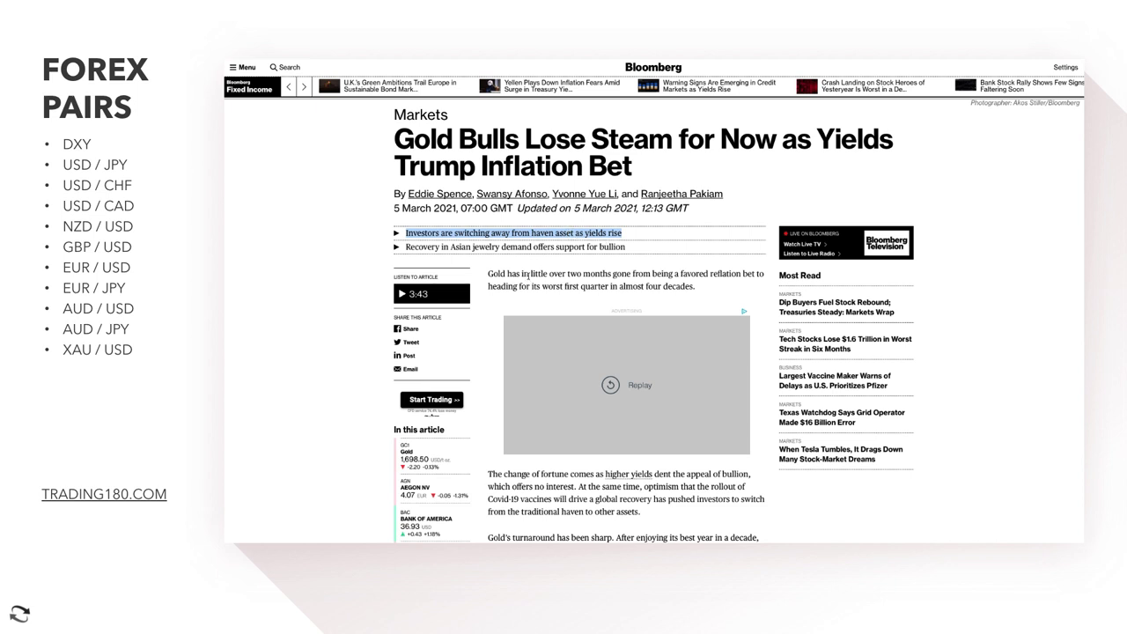
Highlight the article's summary point about Asian jewelry demand supporting bullion and read on into the text
drag(423, 246, 558, 247)
click(582, 271)
scroll(556, 281, down, 1)
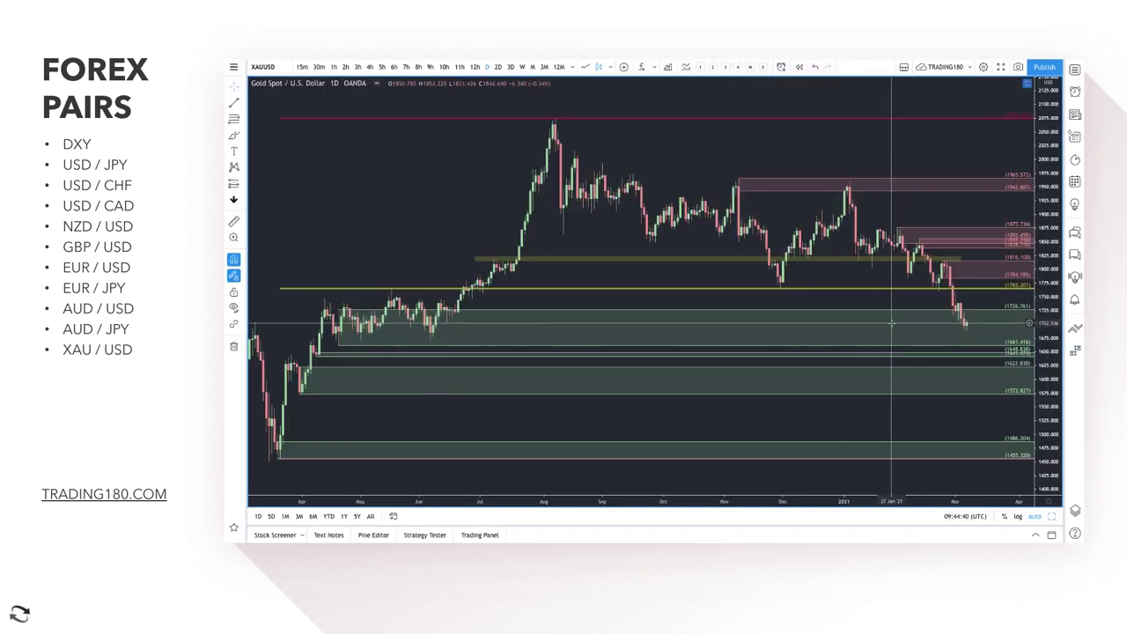
On the XAU/USD daily chart, brush a circle around the latest candles inside the demand zone
click(233, 134)
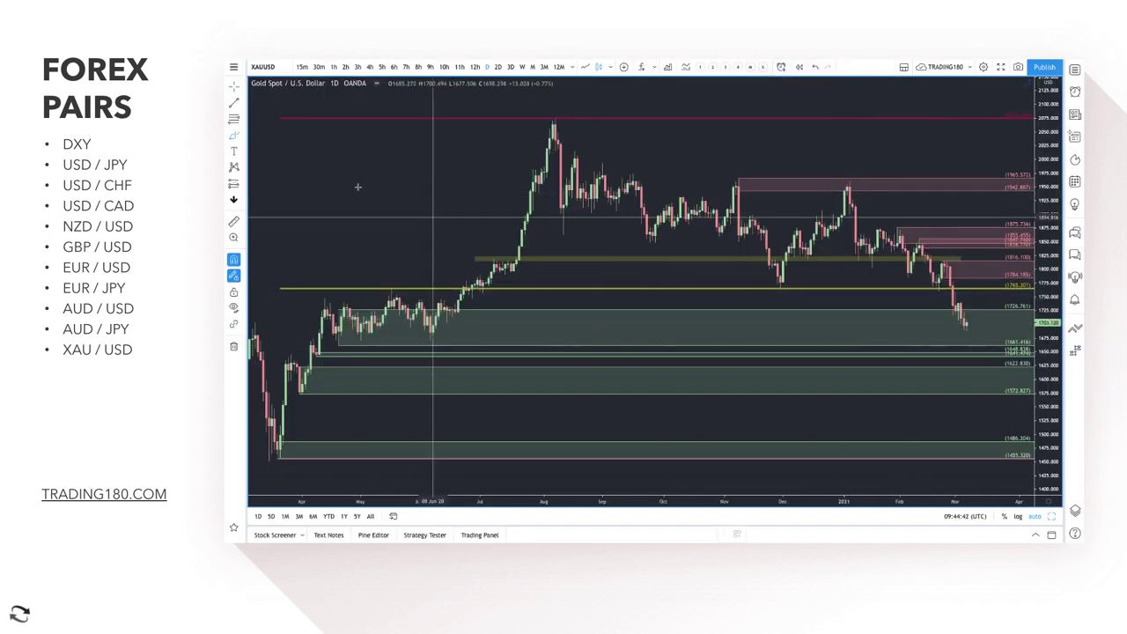
scroll(967, 327, down, 2)
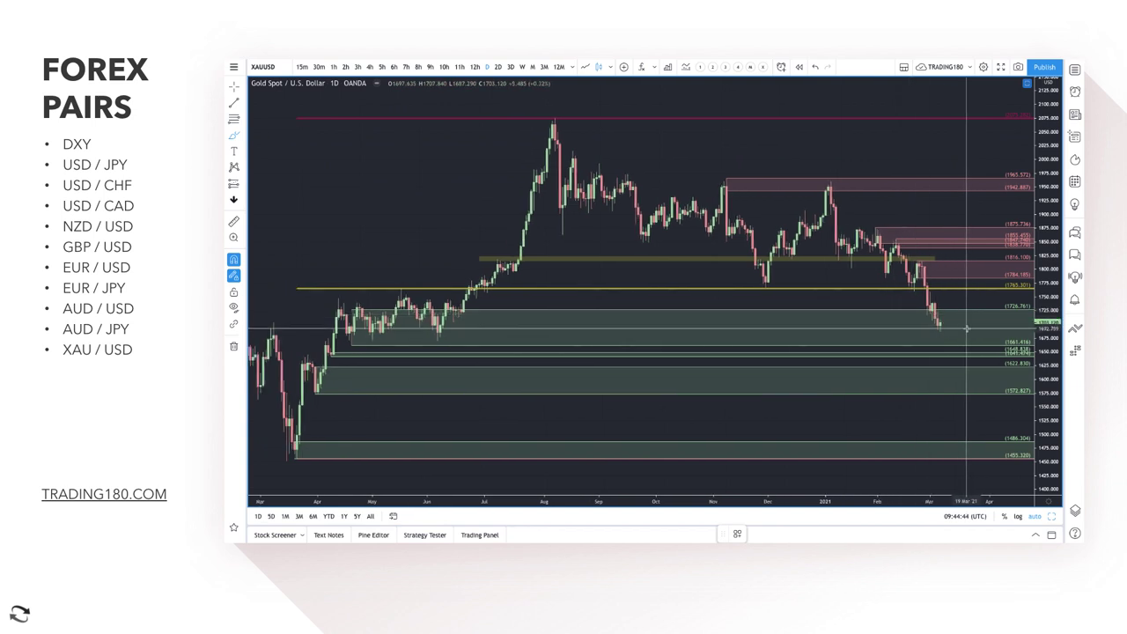
mouse_move(936, 311)
mouse_down()
mouse_move(917, 326)
mouse_move(942, 310)
mouse_up()
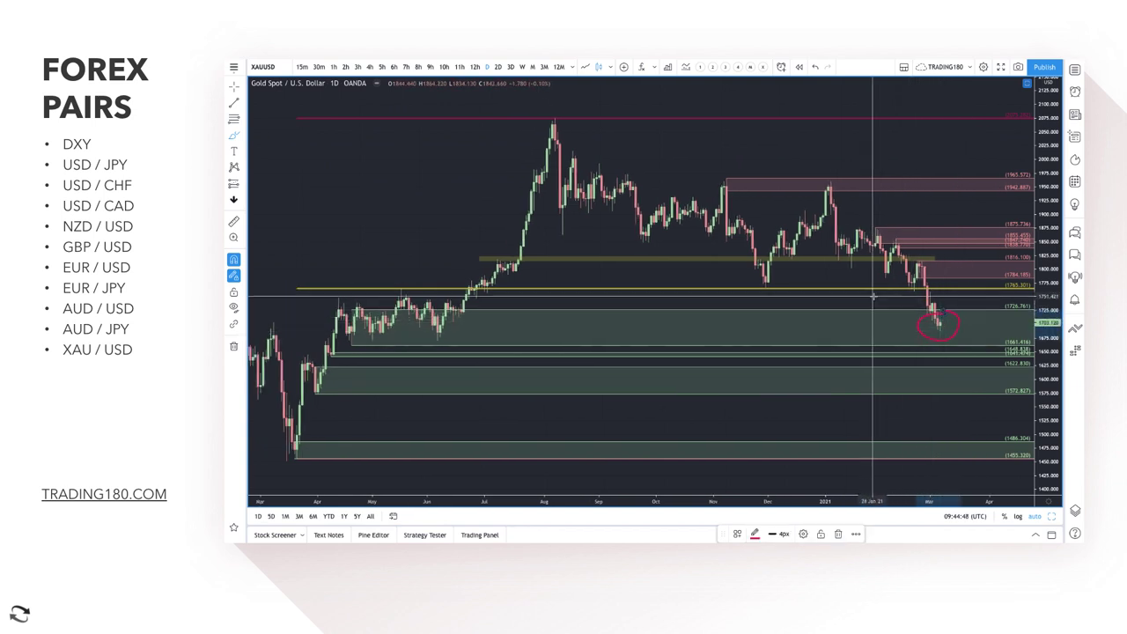
Add a supply zone from the early March XAU/USD candle, spanning 1741.020 to 1724.940
scroll(867, 321, up, 2)
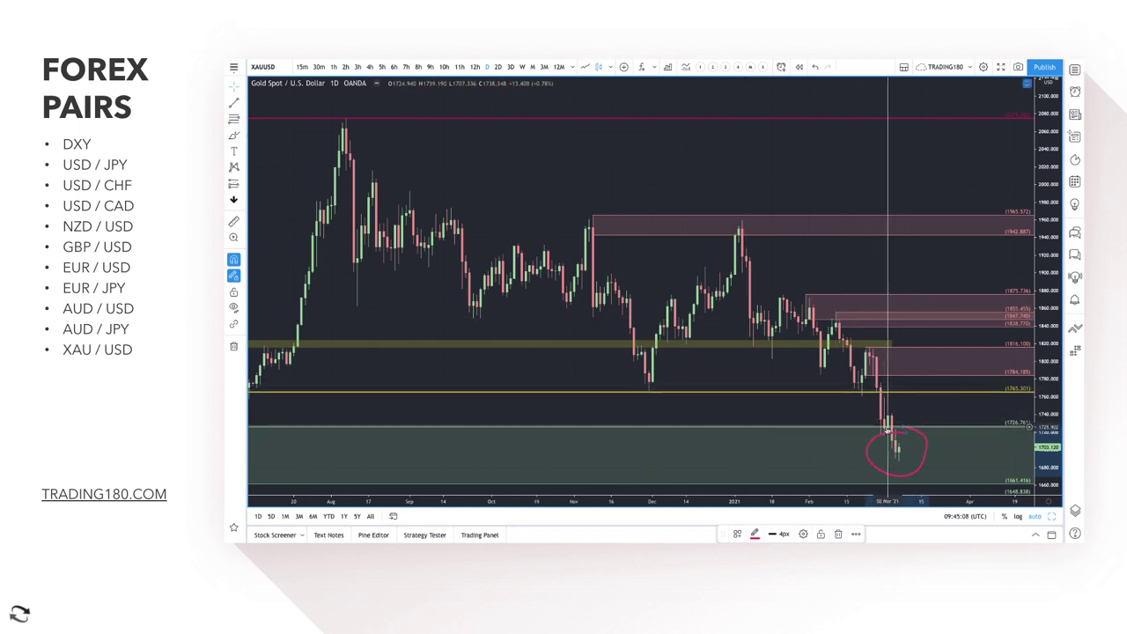
click(233, 119)
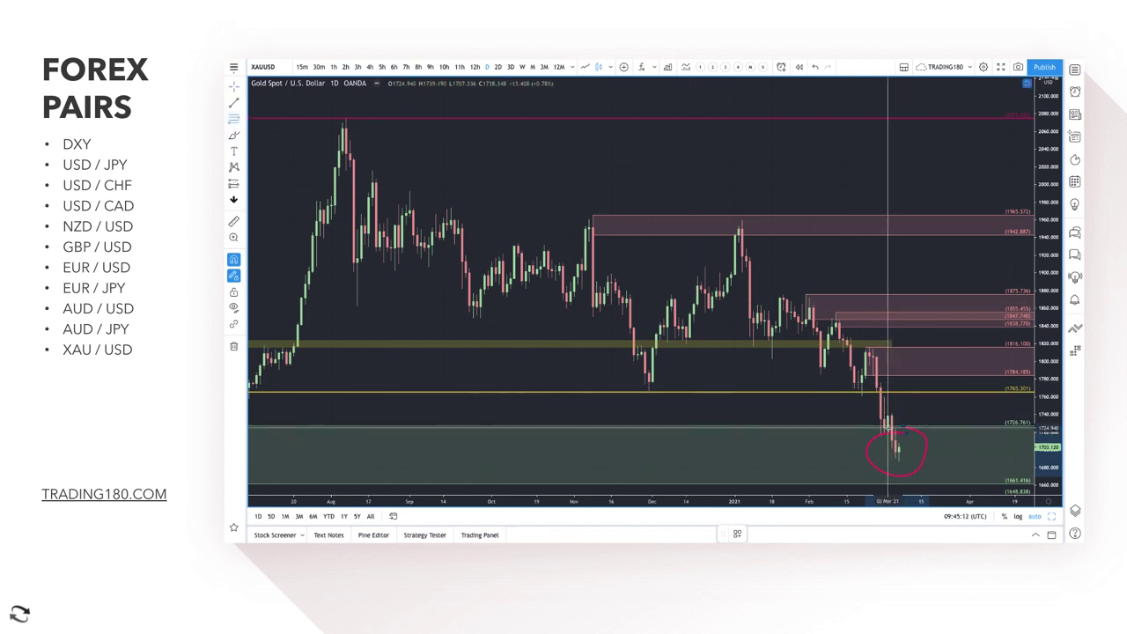
click(890, 412)
scroll(935, 415, down, 3)
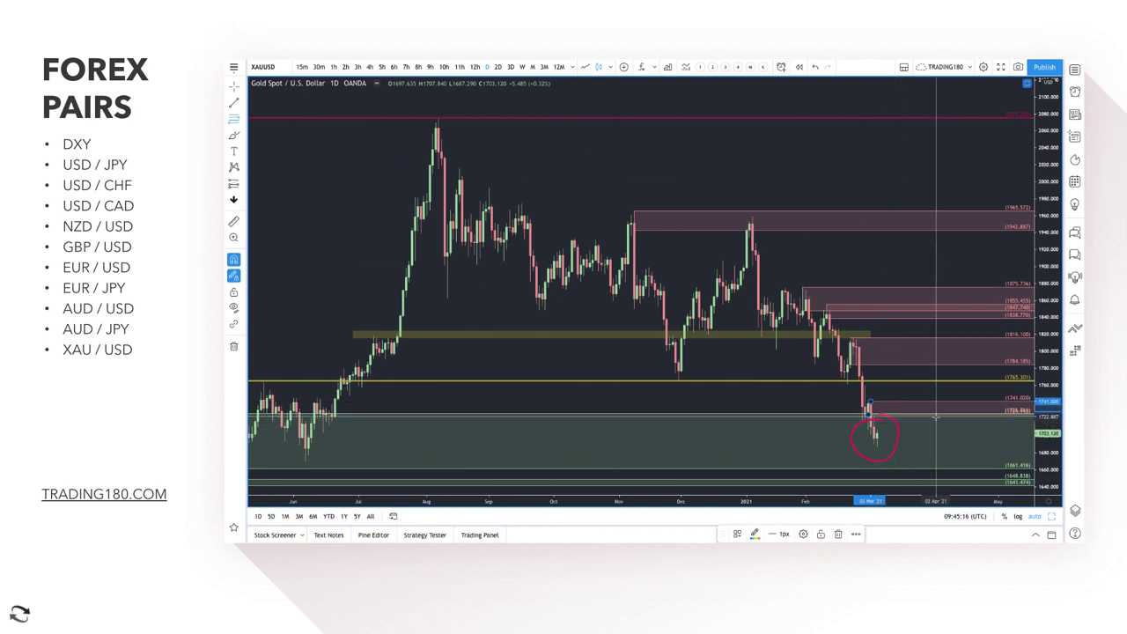
Lower the upper edge of the demand zone that starts at the April 2020 low of 1661.416 to 1714.272
scroll(704, 429, down, 3)
scroll(704, 430, down, 1)
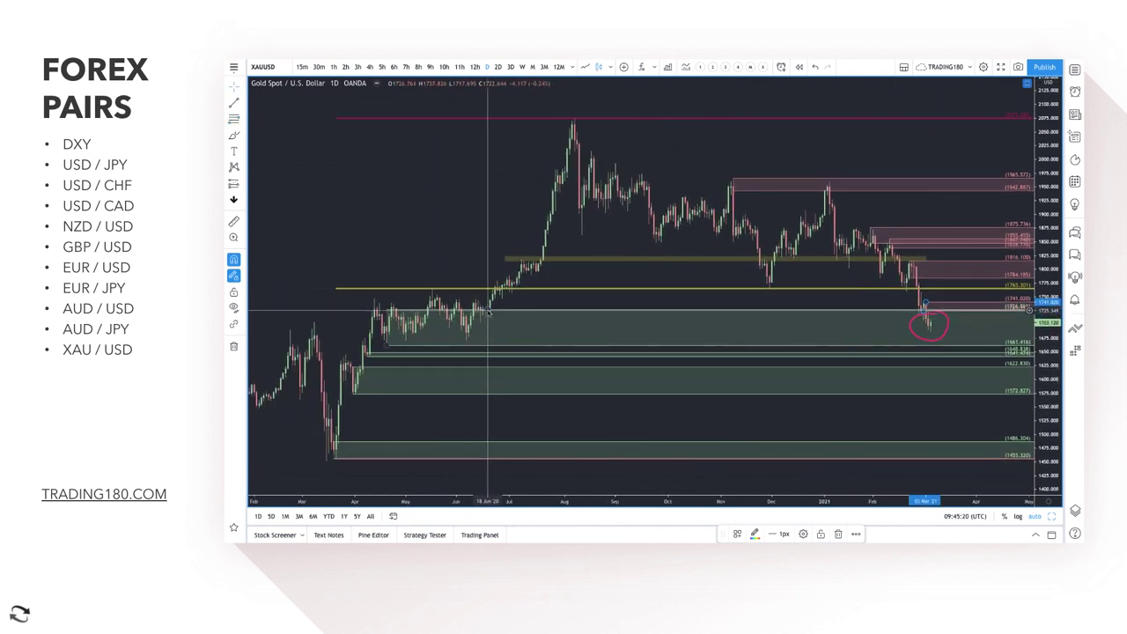
drag(465, 308, 465, 318)
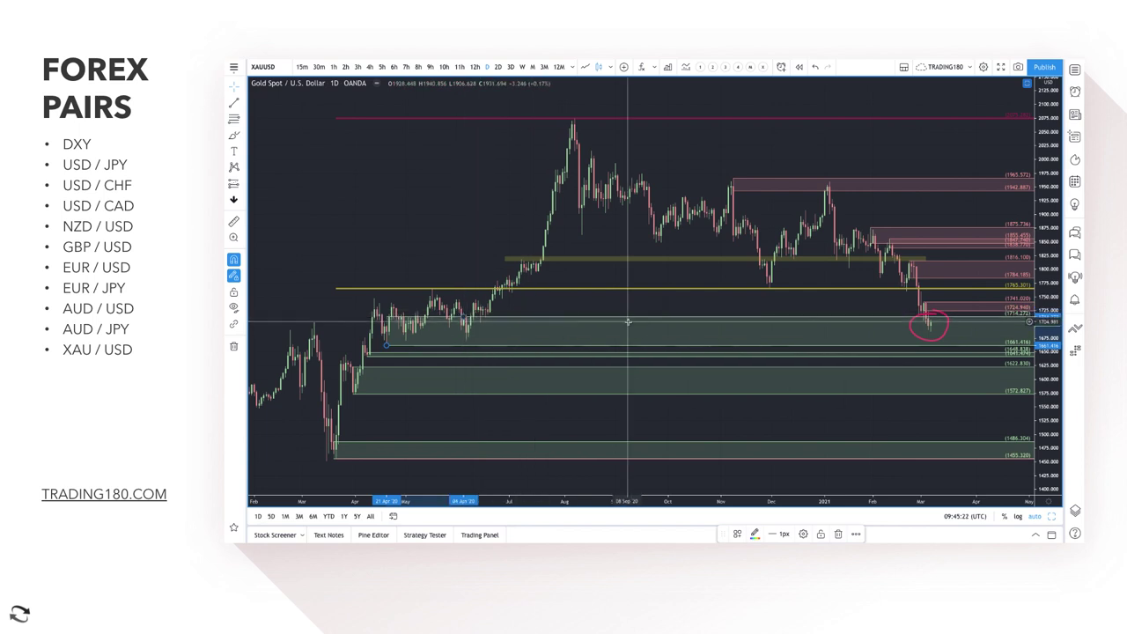
Delete the brushed circle around the latest XAU/USD candles
scroll(370, 317, up, 1)
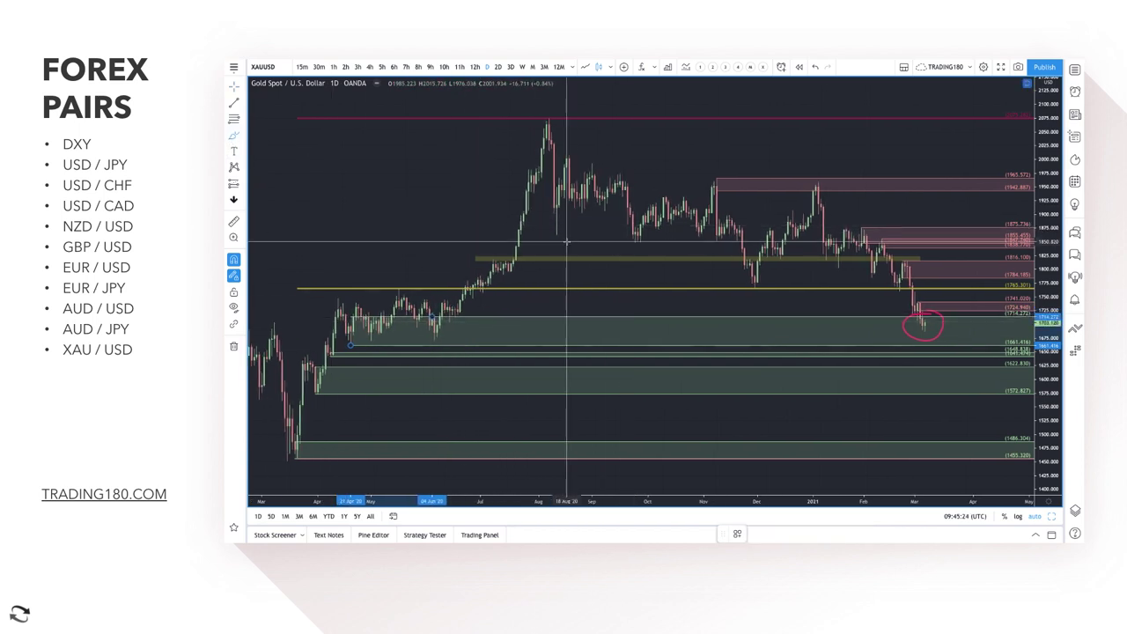
scroll(787, 353, up, 2)
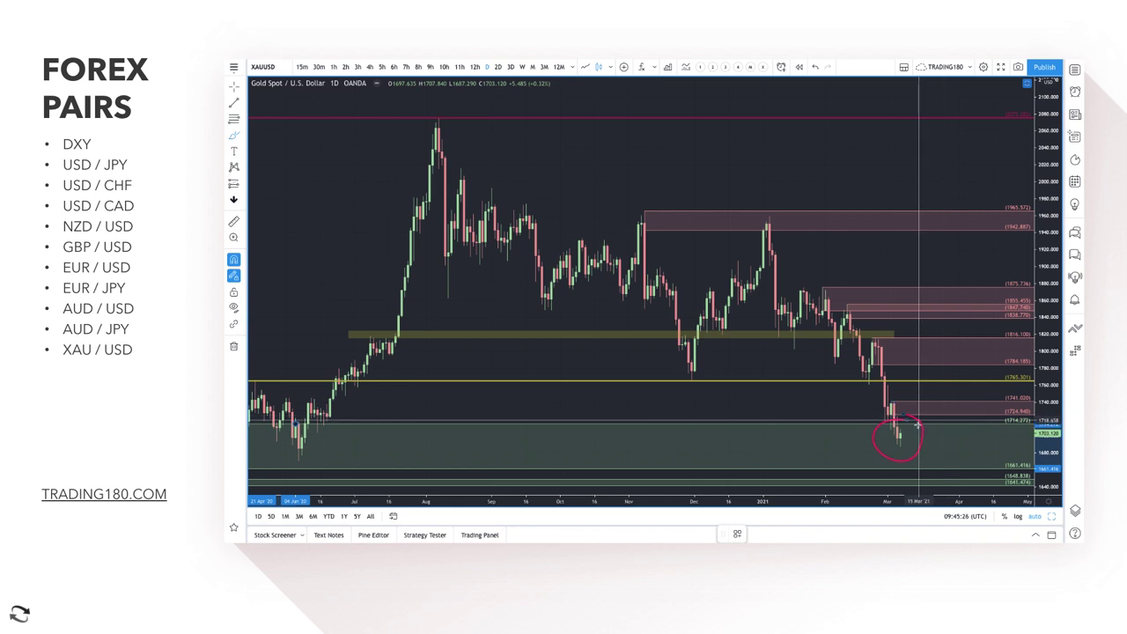
scroll(908, 388, up, 3)
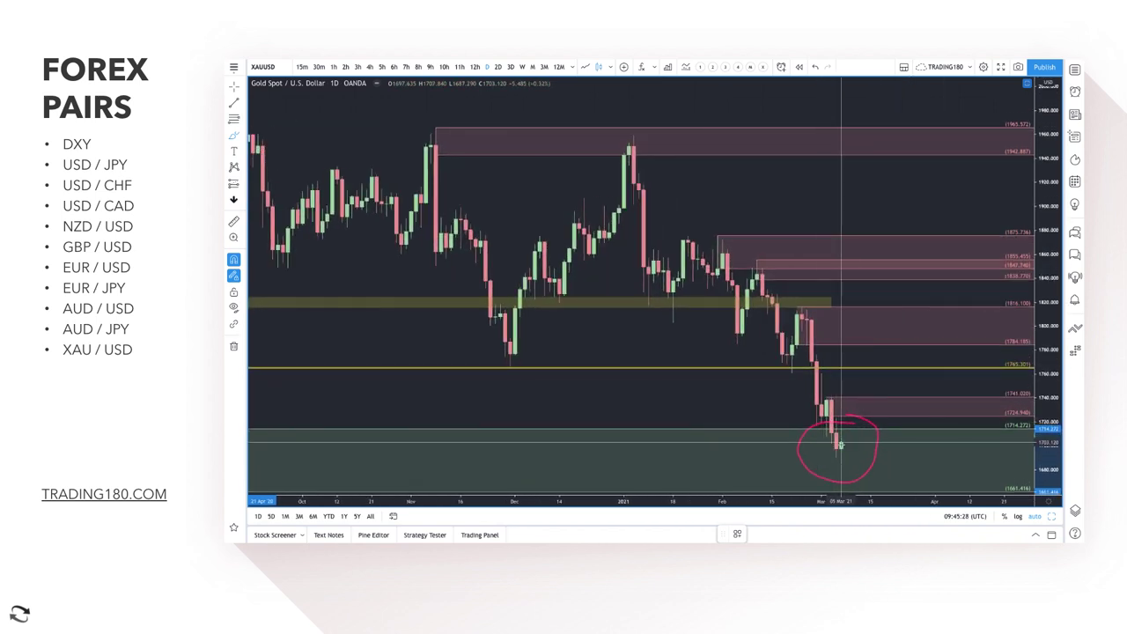
click(873, 429)
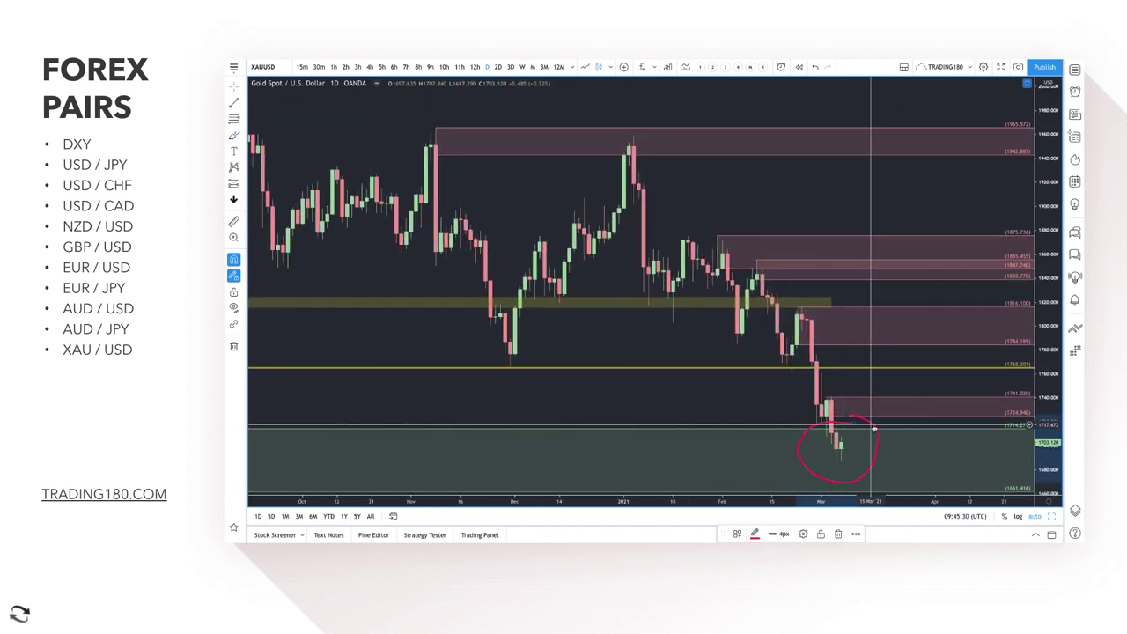
key(Delete)
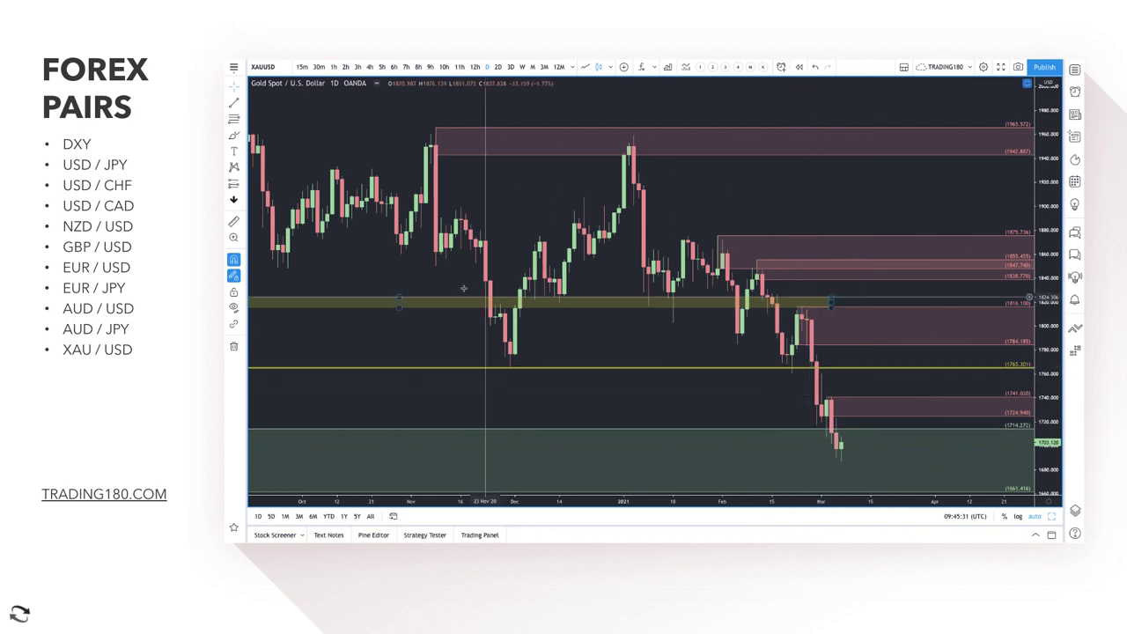
Brush a path rising from current price through the 1724.940 zone to the 1784.185 supply zone, circle both reactions, and add a falling arrow
click(233, 133)
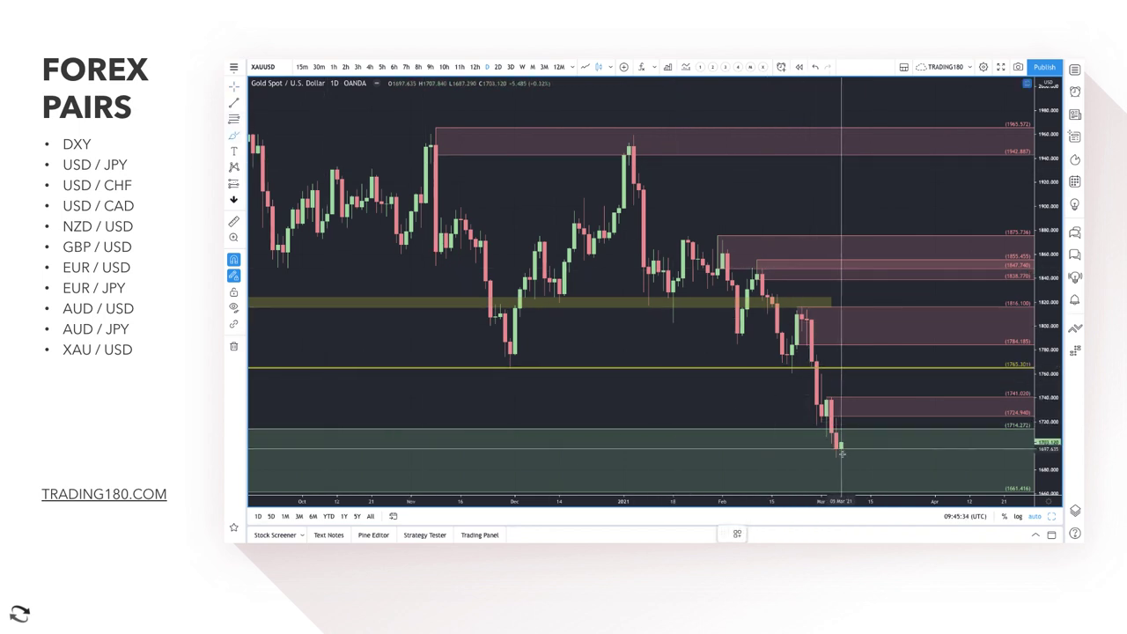
mouse_move(841, 449)
mouse_down()
mouse_move(884, 371)
mouse_move(909, 370)
mouse_up()
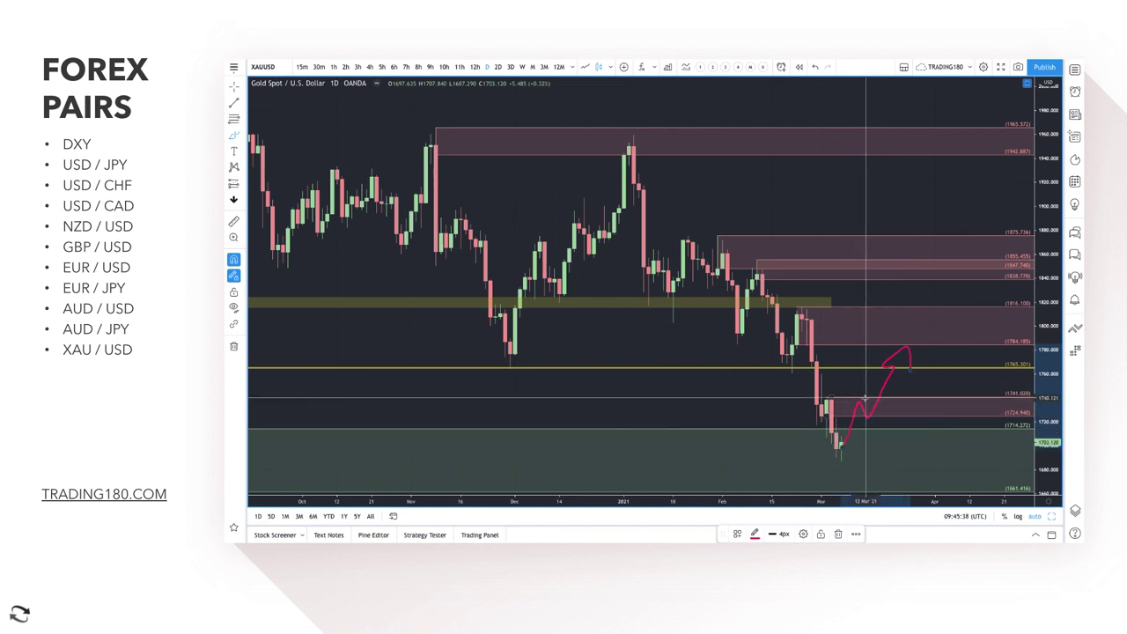
mouse_move(852, 401)
mouse_down()
mouse_move(859, 419)
mouse_move(874, 398)
mouse_move(866, 424)
mouse_move(871, 409)
mouse_up()
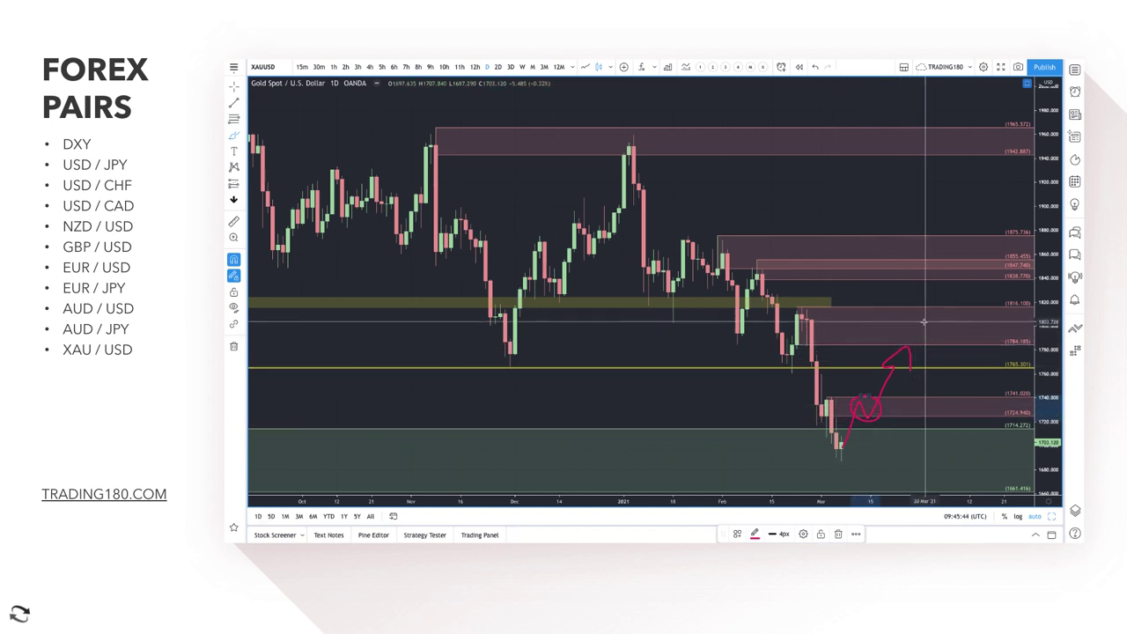
mouse_move(914, 352)
mouse_down()
mouse_move(947, 388)
mouse_move(956, 369)
mouse_up()
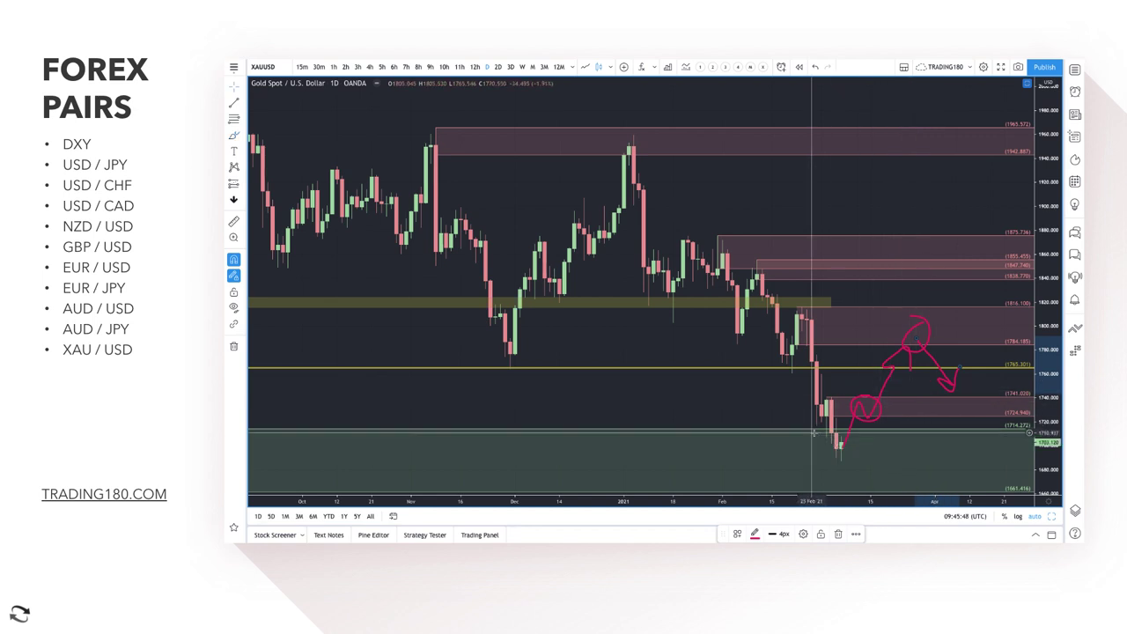
Draw a rectangle from November 2019 to April 2021 between about 1695 and 1676, across the early 2020 highs and current price
scroll(855, 447, down, 5)
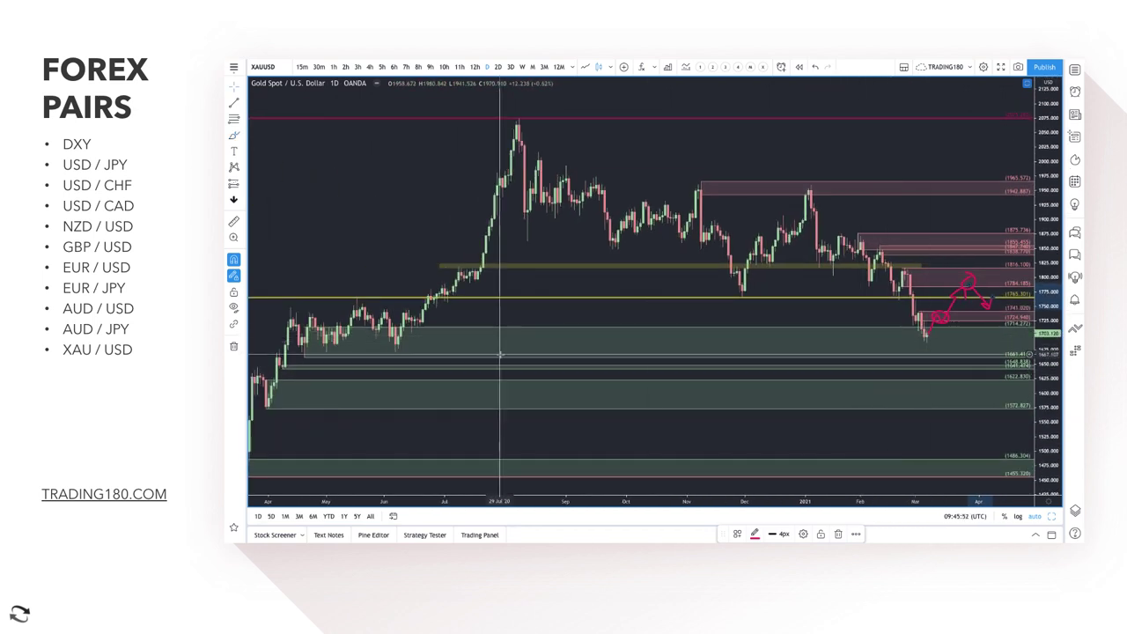
scroll(522, 334, down, 3)
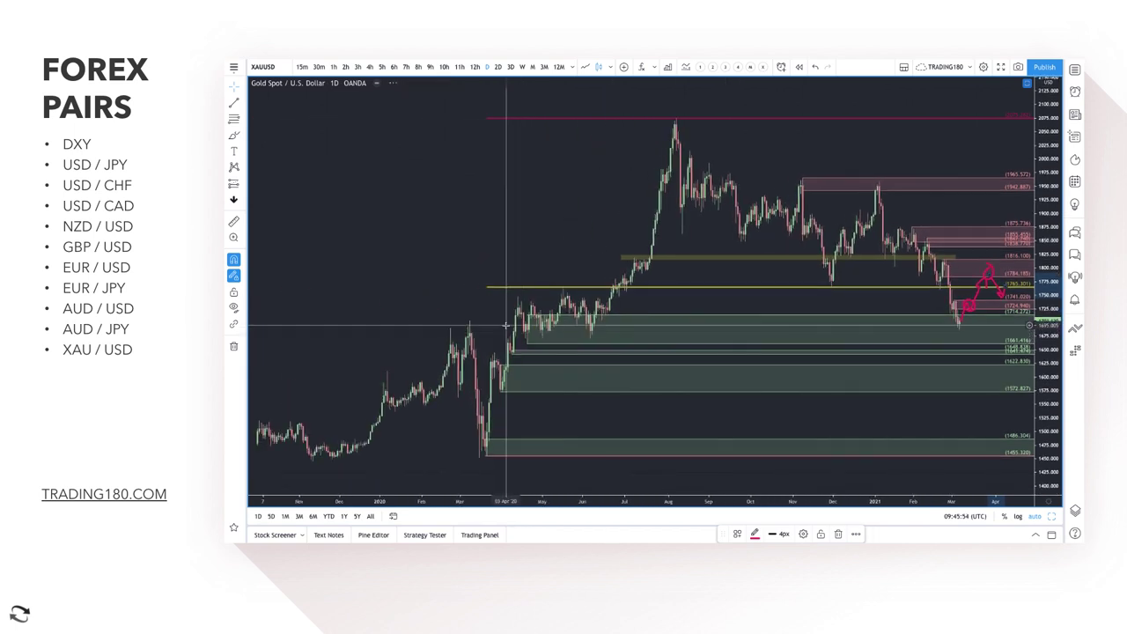
click(243, 137)
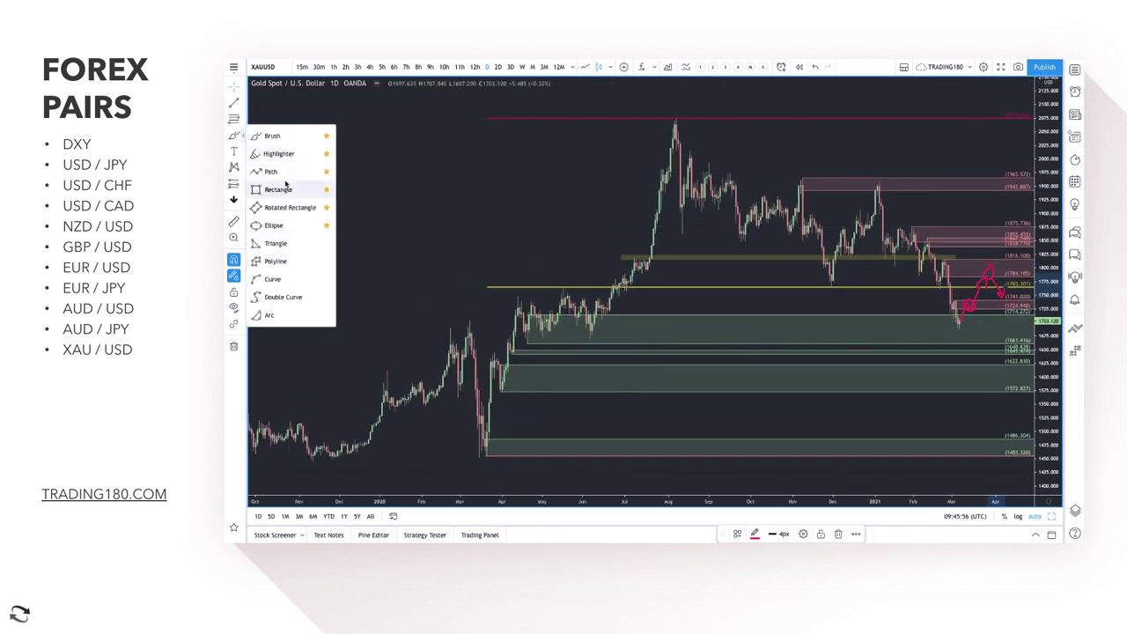
click(282, 187)
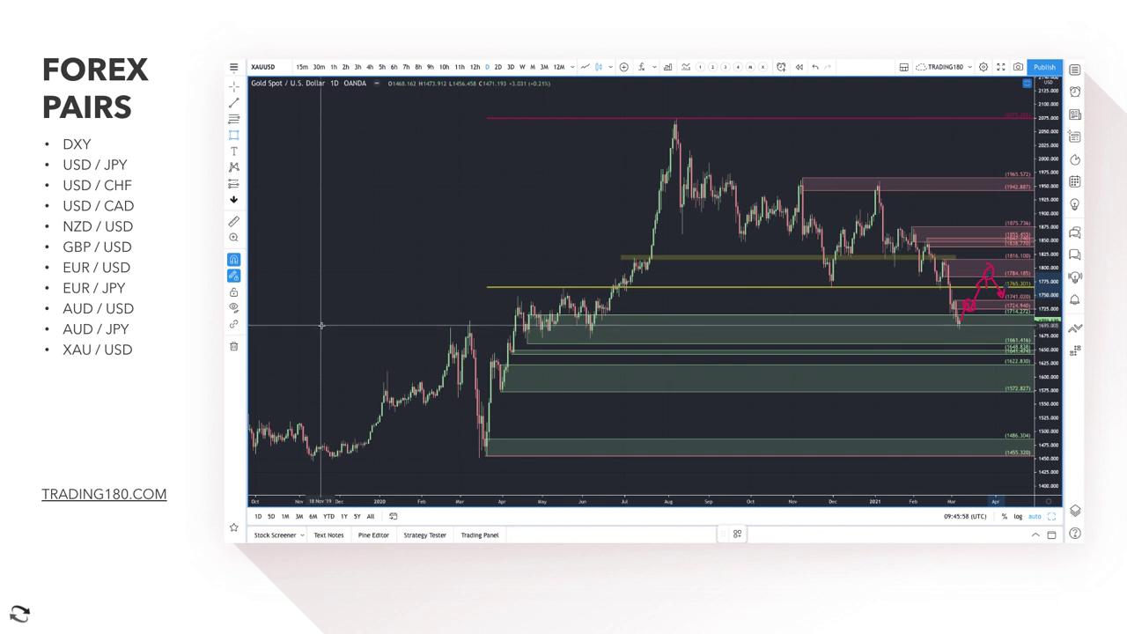
drag(320, 326, 1020, 335)
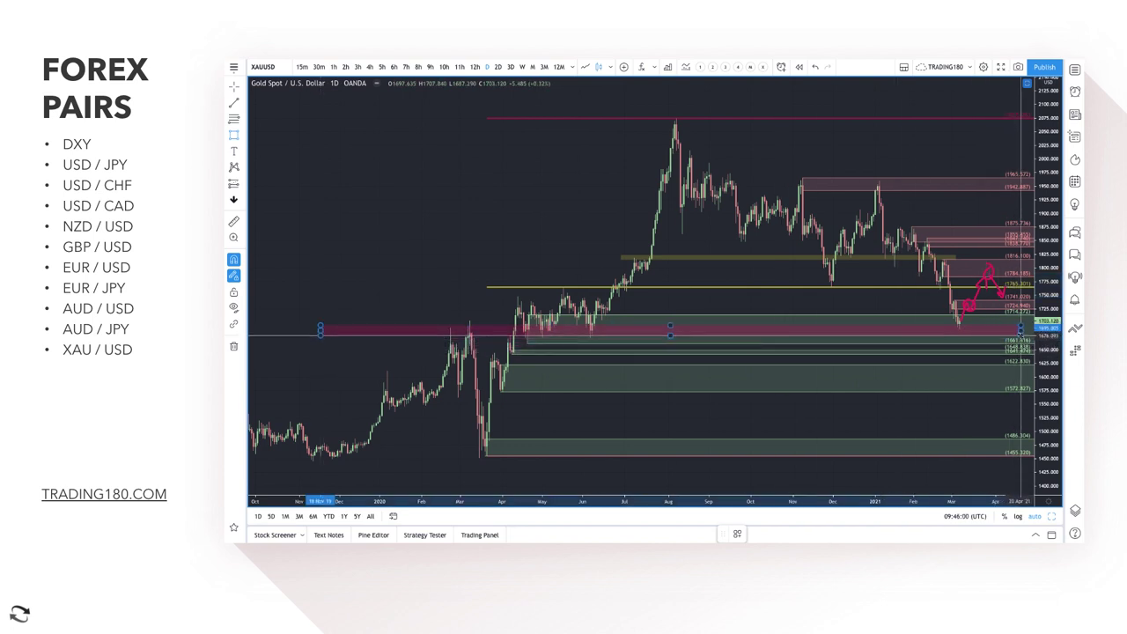
Change the new rectangle's fill from pink to the recently used olive yellow and deselect it
click(737, 534)
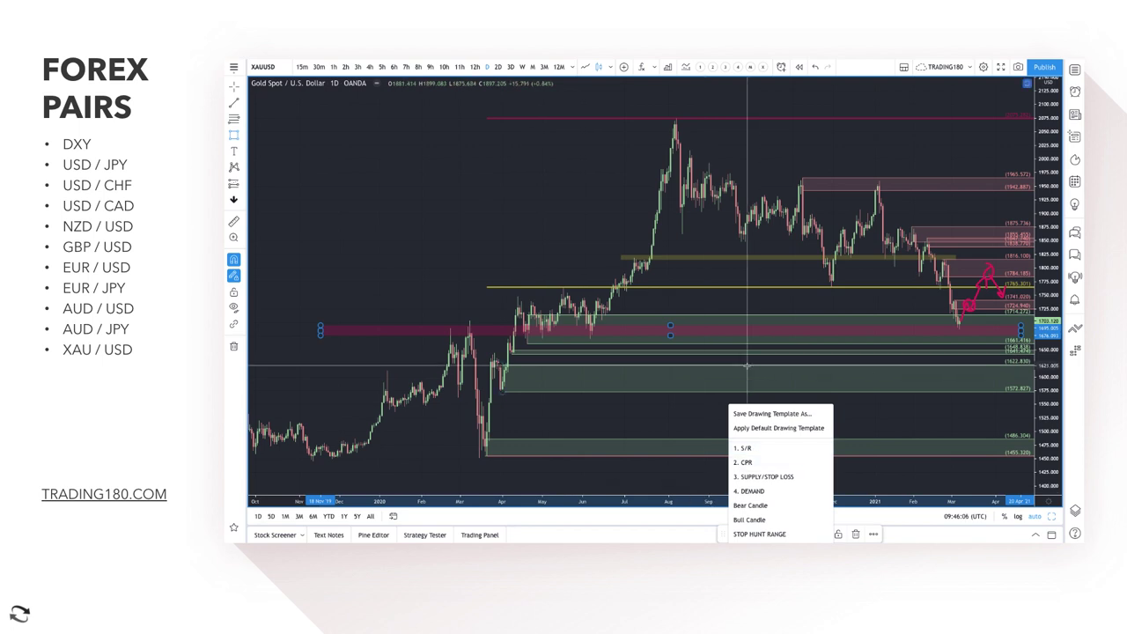
click(748, 330)
click(771, 534)
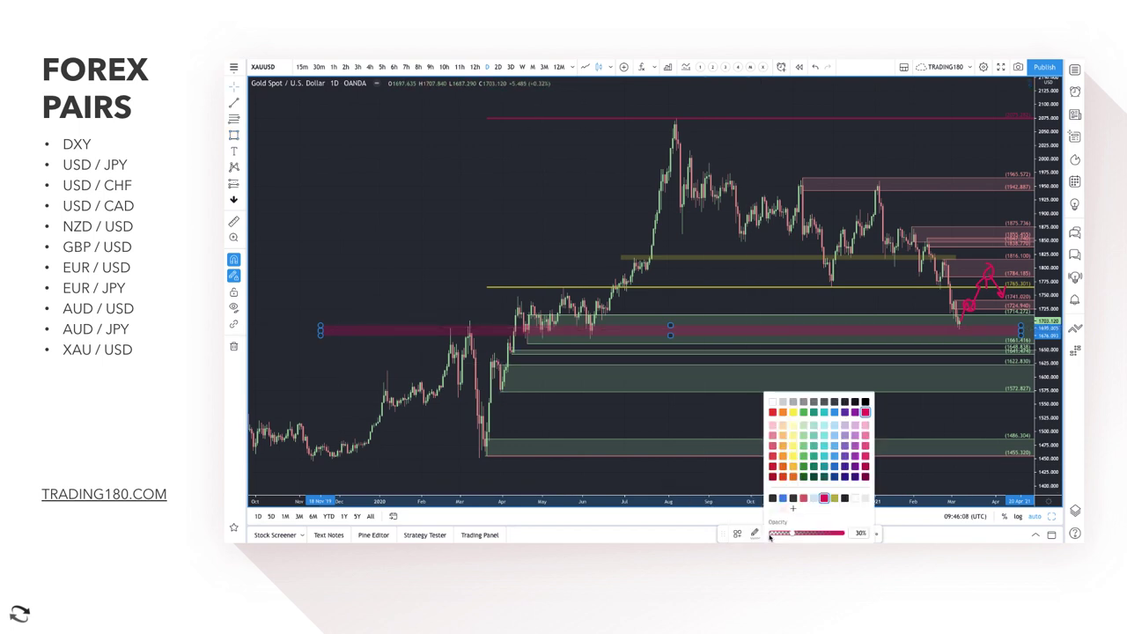
click(834, 498)
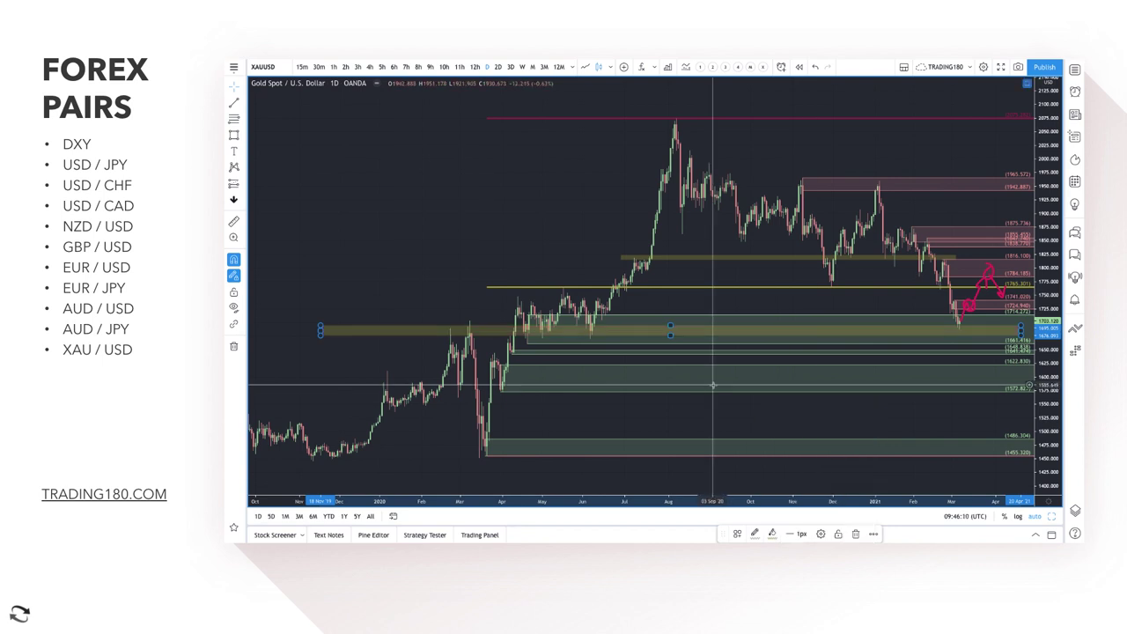
right_click(703, 297)
click(495, 335)
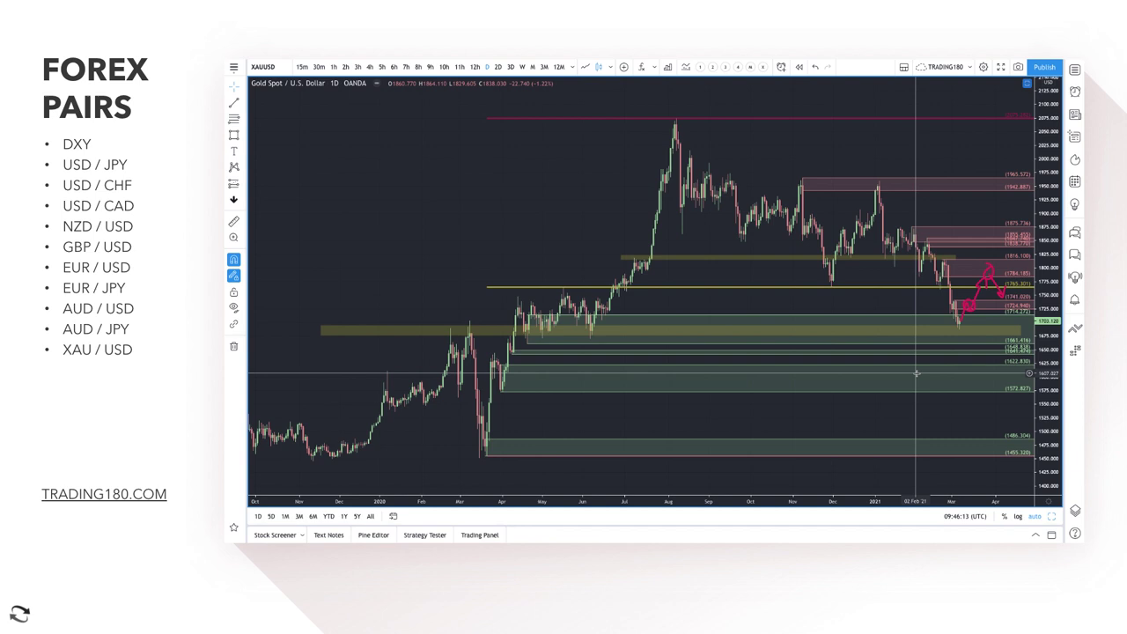
click(981, 329)
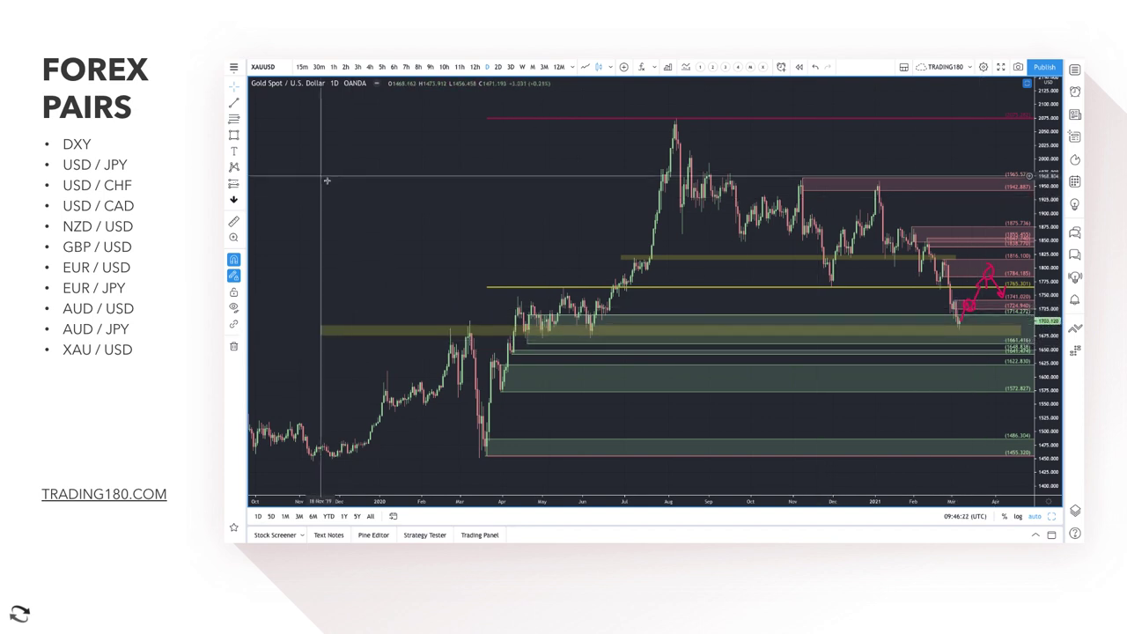
Brush a circle around the latest XAU/USD candles where they meet the yellow rectangle, and leave the Brush tool
click(241, 136)
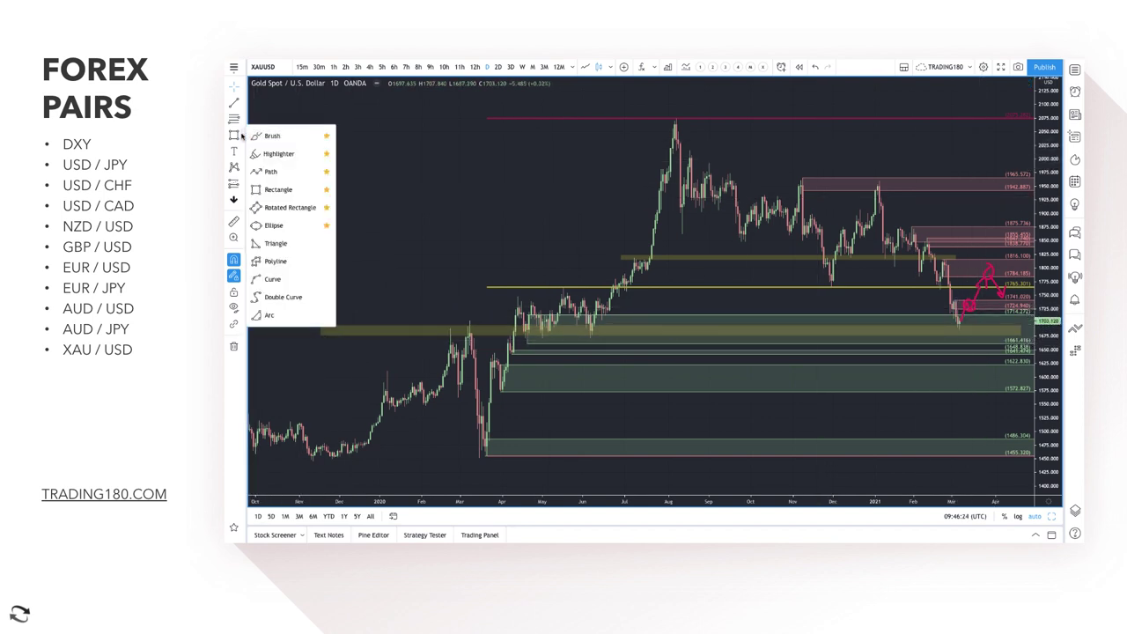
click(262, 133)
scroll(772, 315, up, 3)
scroll(862, 321, up, 2)
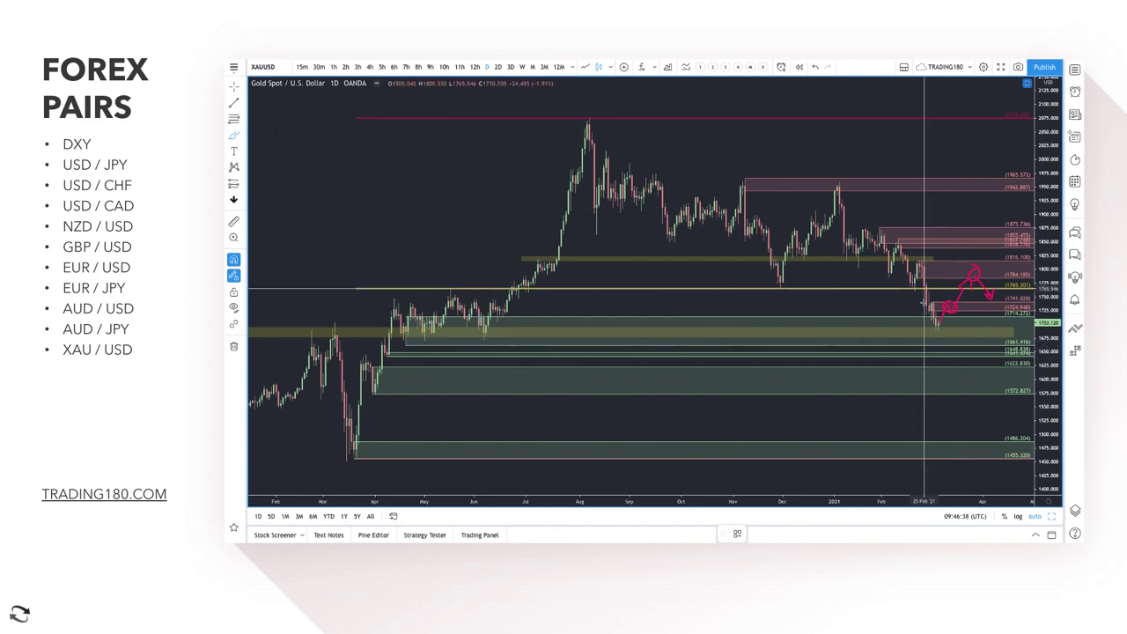
scroll(946, 341, up, 5)
scroll(942, 339, up, 3)
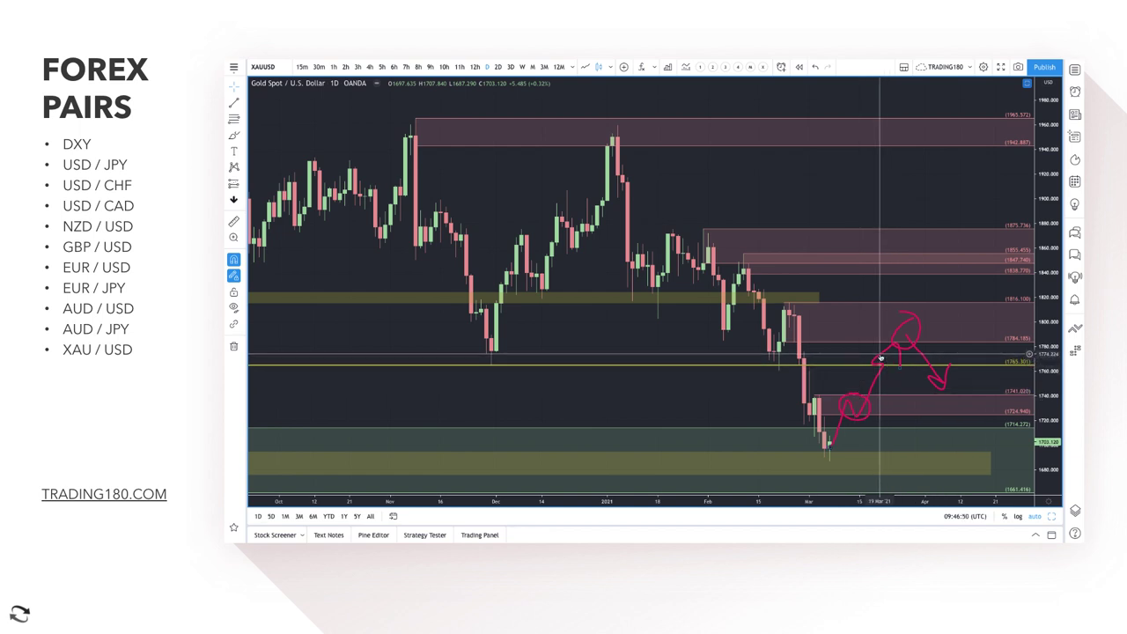
click(234, 136)
mouse_move(845, 412)
mouse_down()
mouse_move(825, 440)
mouse_move(784, 428)
mouse_move(830, 447)
mouse_move(784, 435)
mouse_up()
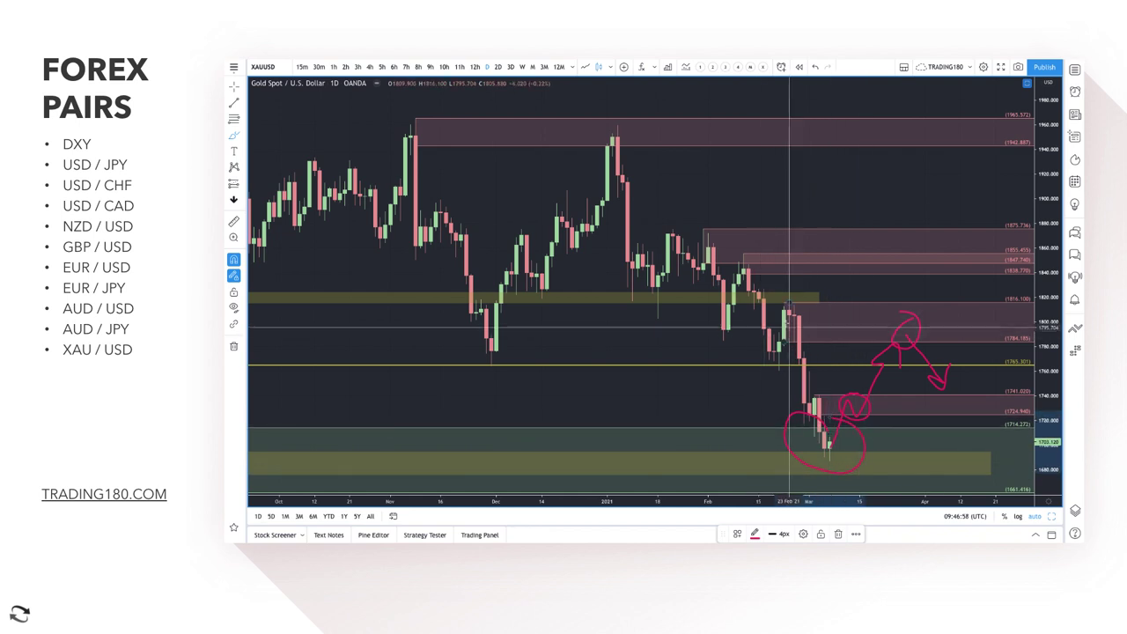
key(Escape)
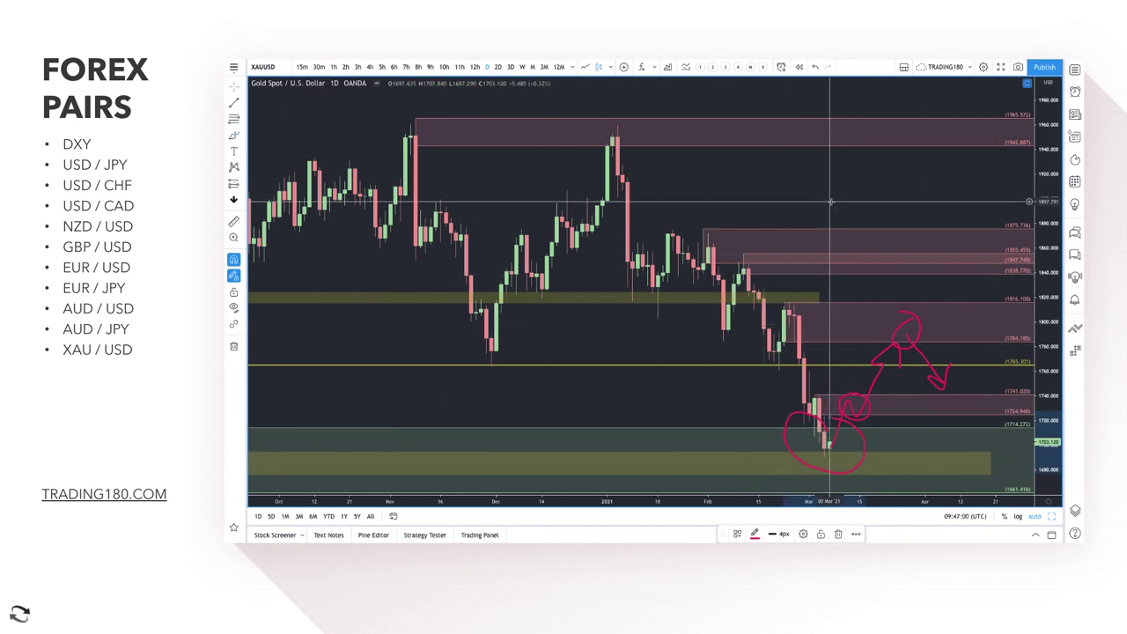